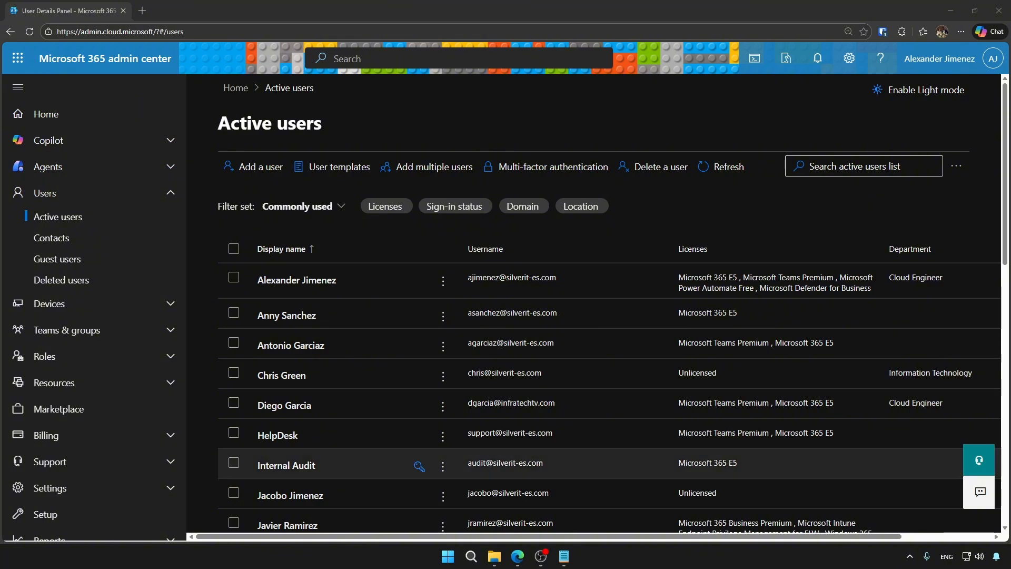
Enter the new user's first name, last name and username on the silverit-es.com domain.
{"action": "left_click", "coordinate": [258, 166]}
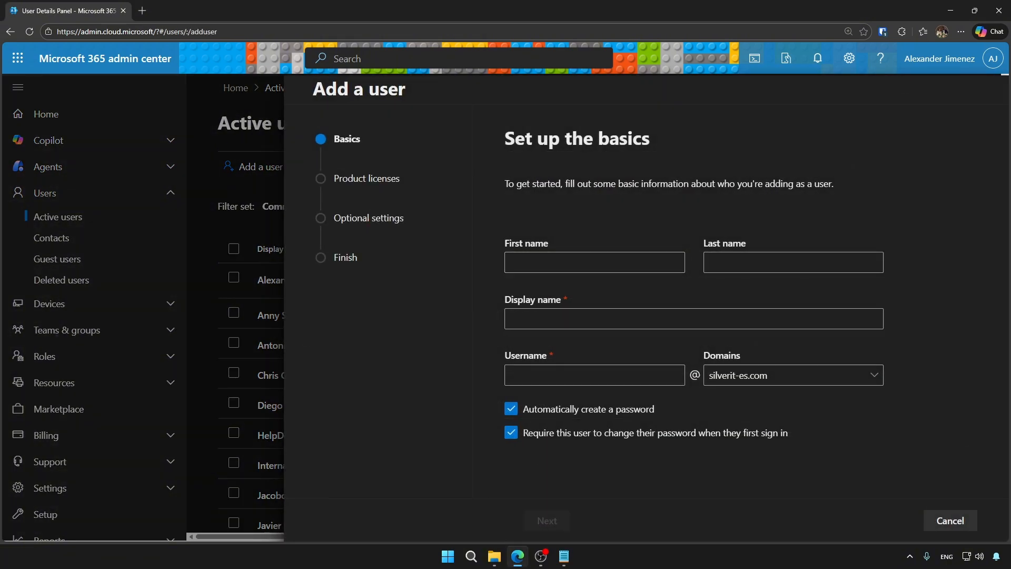
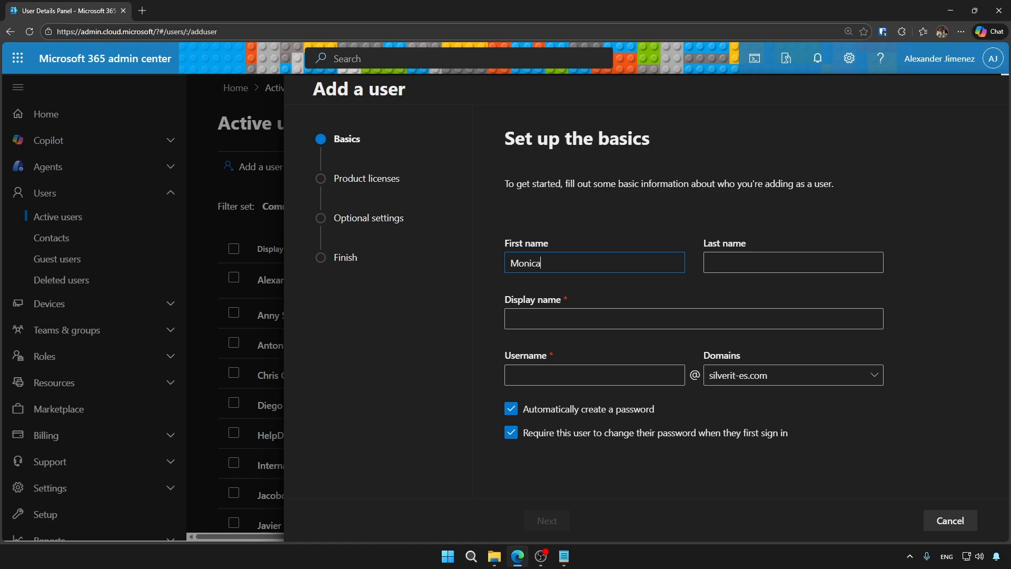
{"action": "key", "text": "Tab"}
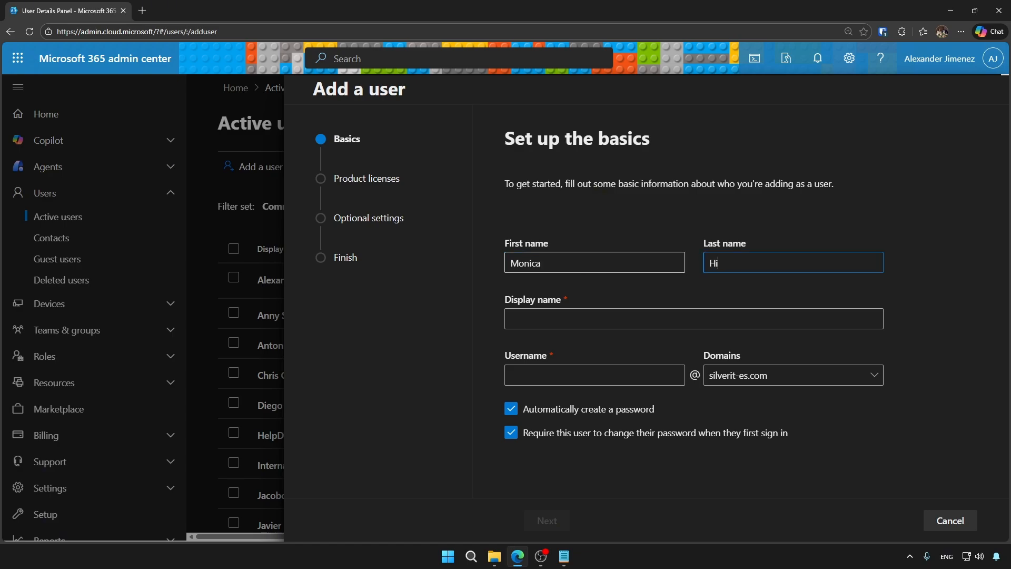
{"action": "key", "text": "Tab"}
{"action": "key", "text": "Tab"}
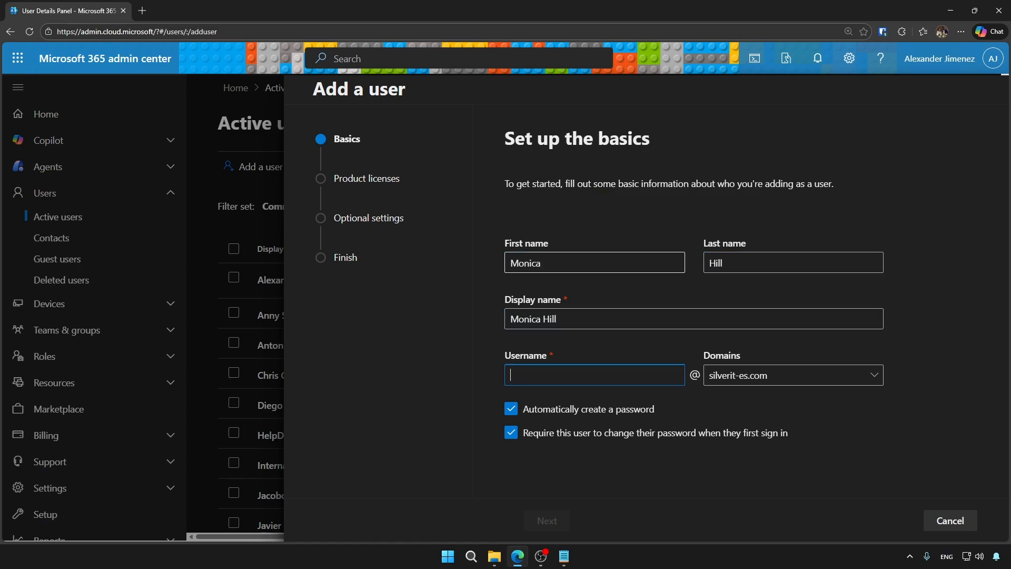
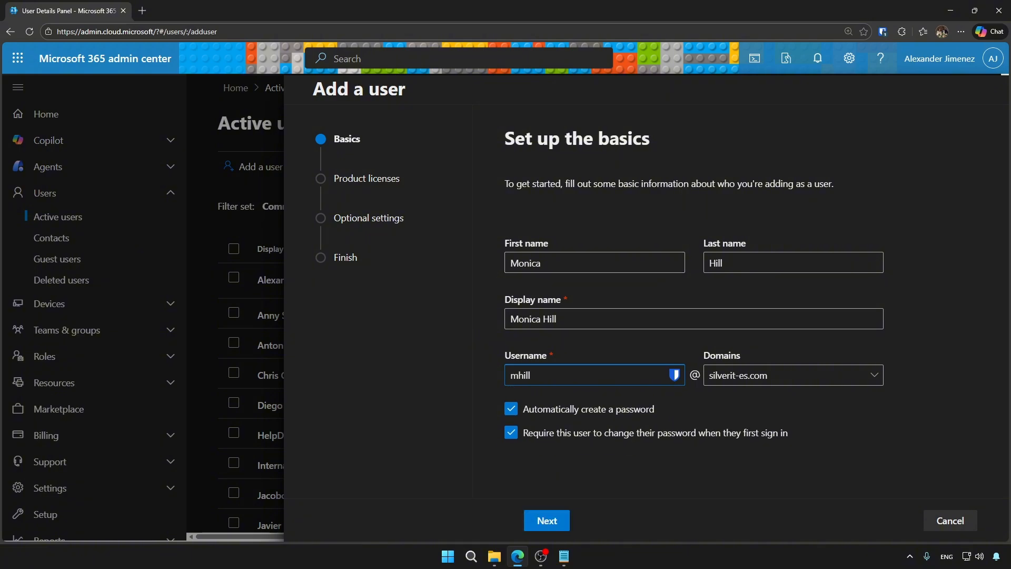
{"action": "left_click", "coordinate": [793, 375]}
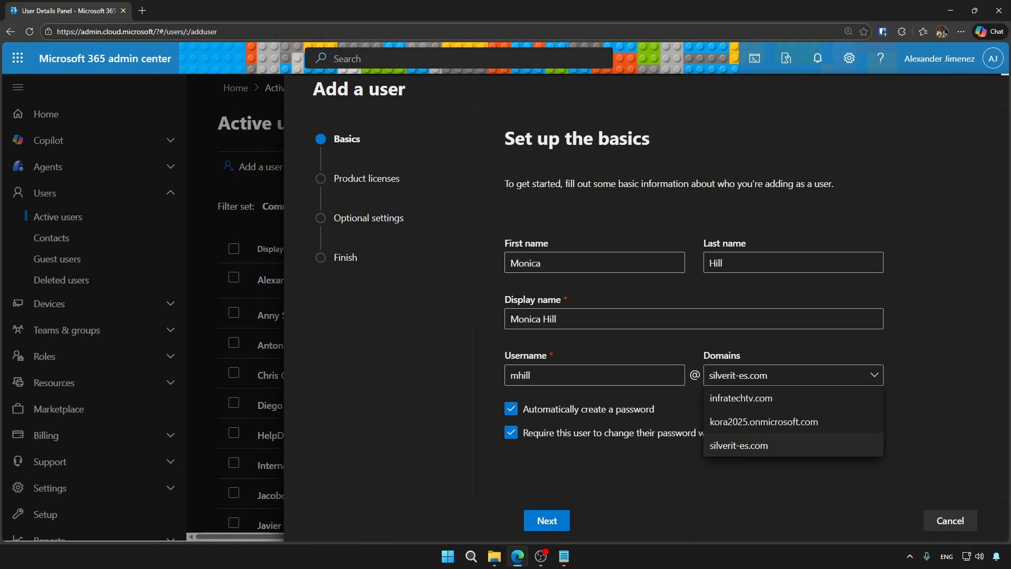
{"action": "left_click", "coordinate": [793, 375]}
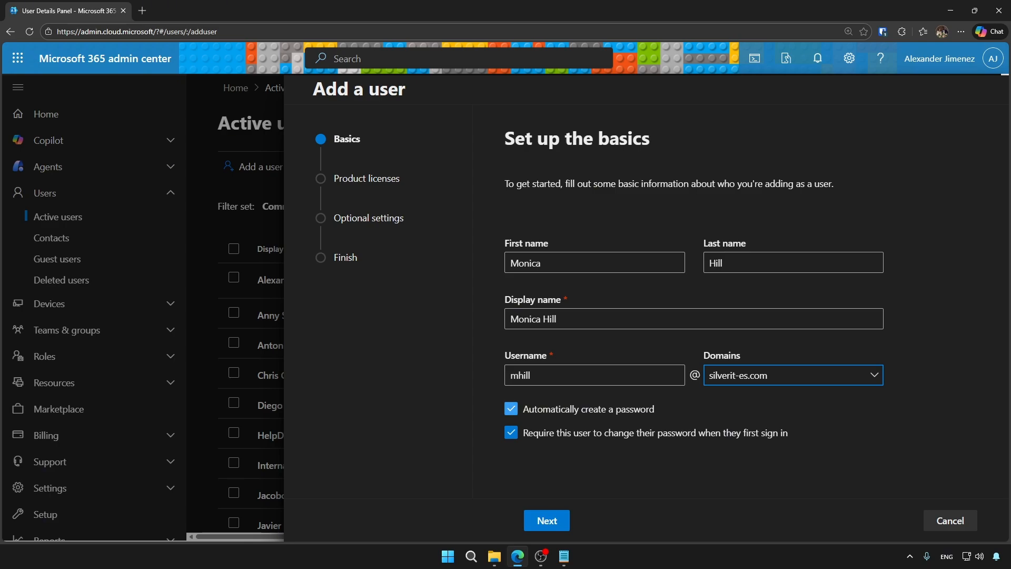
Keep an automatically created password and turn off the forced password change at first sign-in.
{"action": "left_click", "coordinate": [511, 409]}
{"action": "left_click", "coordinate": [511, 409]}
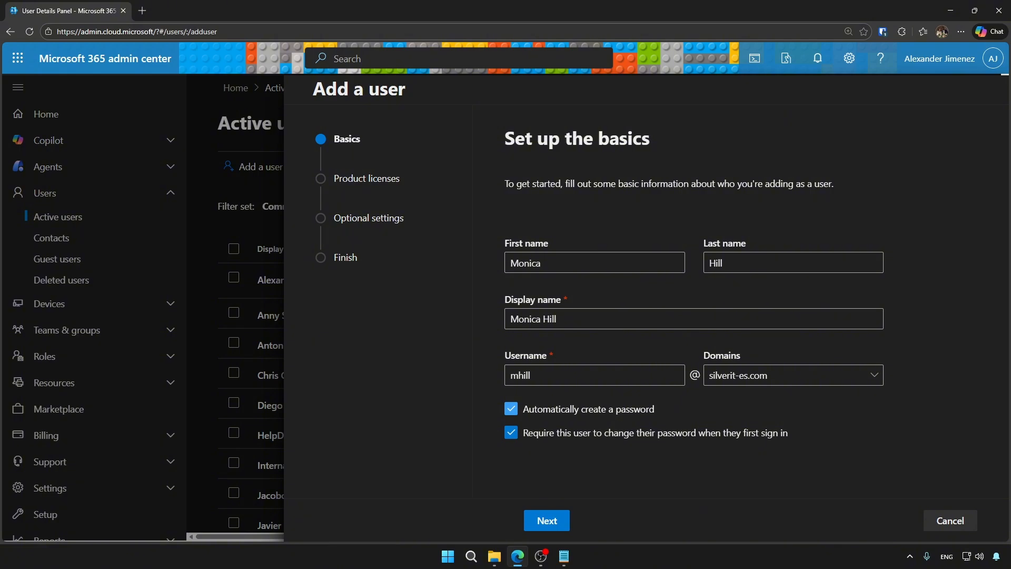
{"action": "left_click", "coordinate": [511, 409]}
{"action": "scroll", "coordinate": [511, 408], "scroll_direction": "down", "scroll_amount": 1}
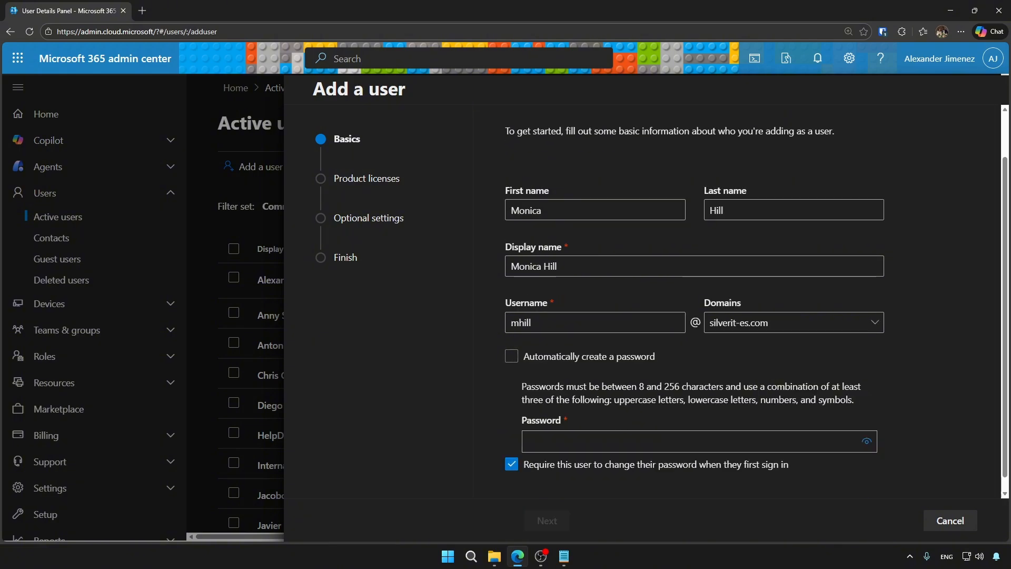
{"action": "left_click", "coordinate": [679, 441]}
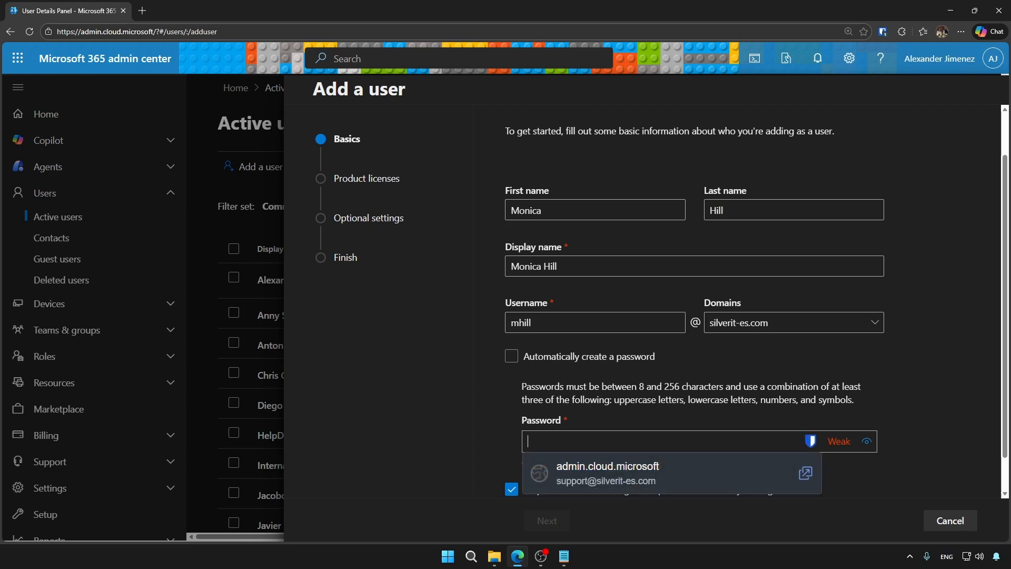
{"action": "left_click", "coordinate": [512, 356]}
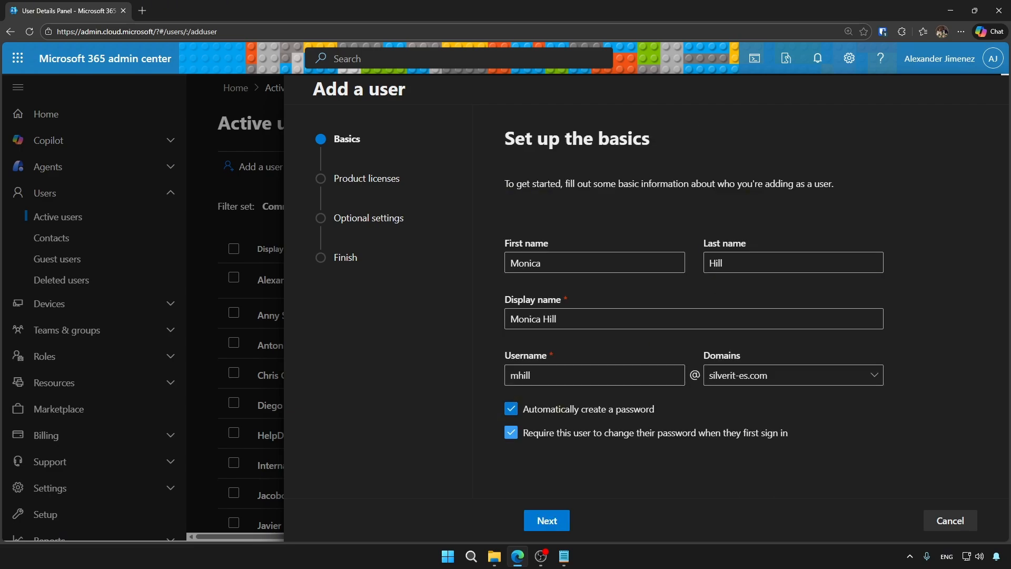
{"action": "left_click", "coordinate": [511, 432]}
{"action": "left_click", "coordinate": [511, 433]}
{"action": "left_click", "coordinate": [511, 408]}
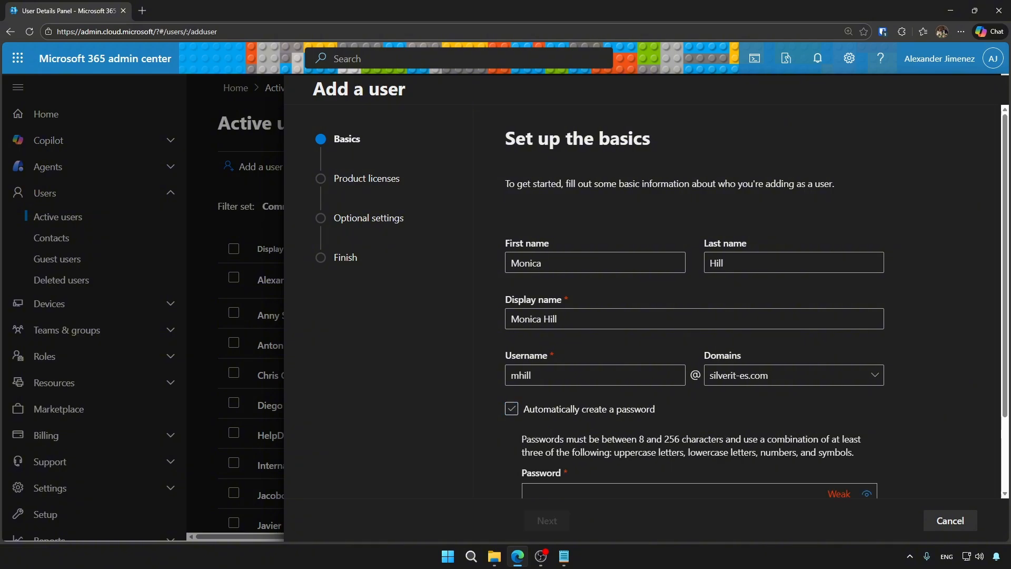
{"action": "left_click", "coordinate": [511, 409]}
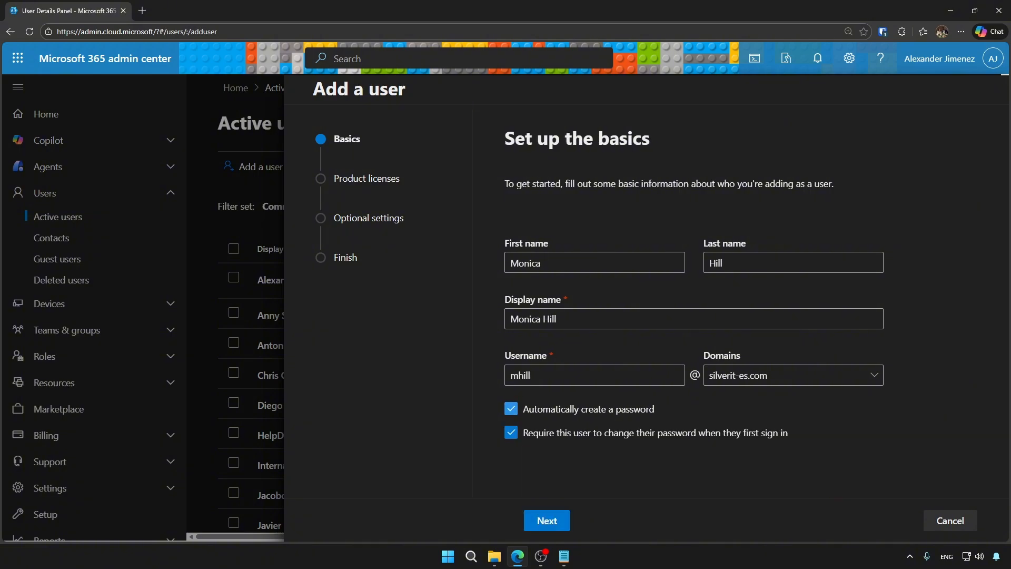
{"action": "left_click", "coordinate": [510, 432]}
Keep Dominican Republic as the location and assign the Microsoft 365 E5 license.
{"action": "left_click", "coordinate": [546, 520]}
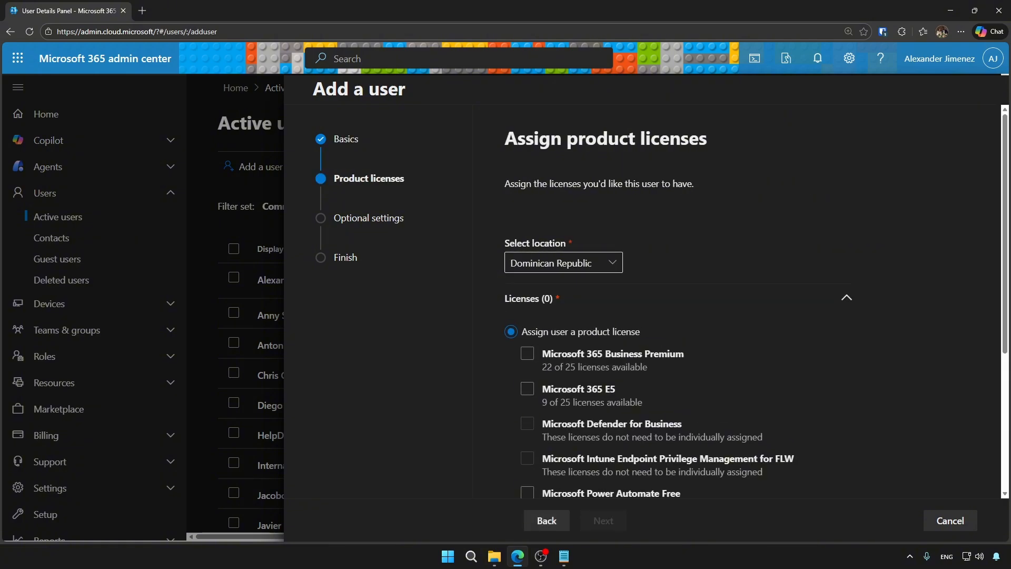
{"action": "left_click", "coordinate": [613, 262]}
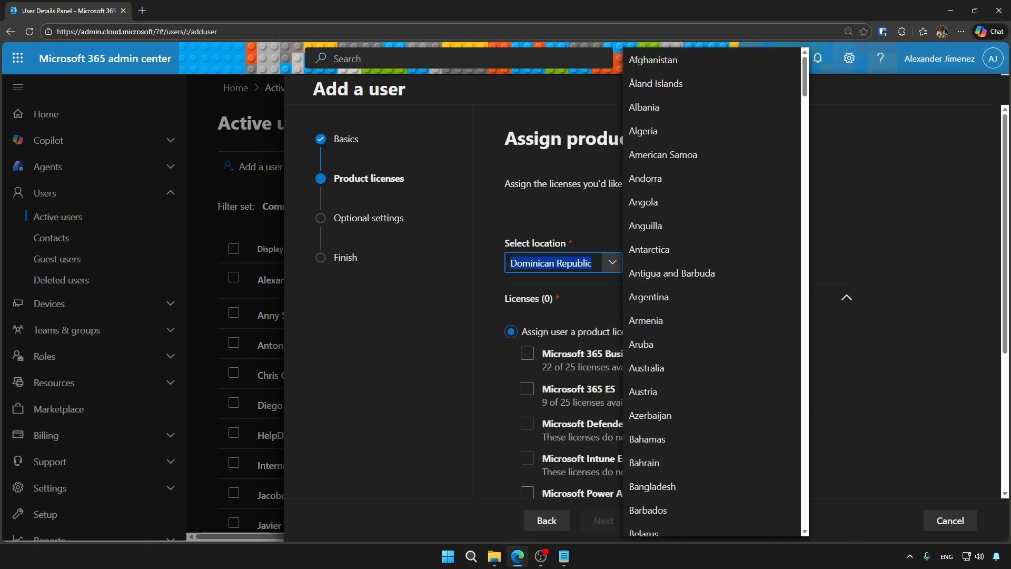
{"action": "scroll", "coordinate": [711, 262], "scroll_direction": "down", "scroll_amount": 10}
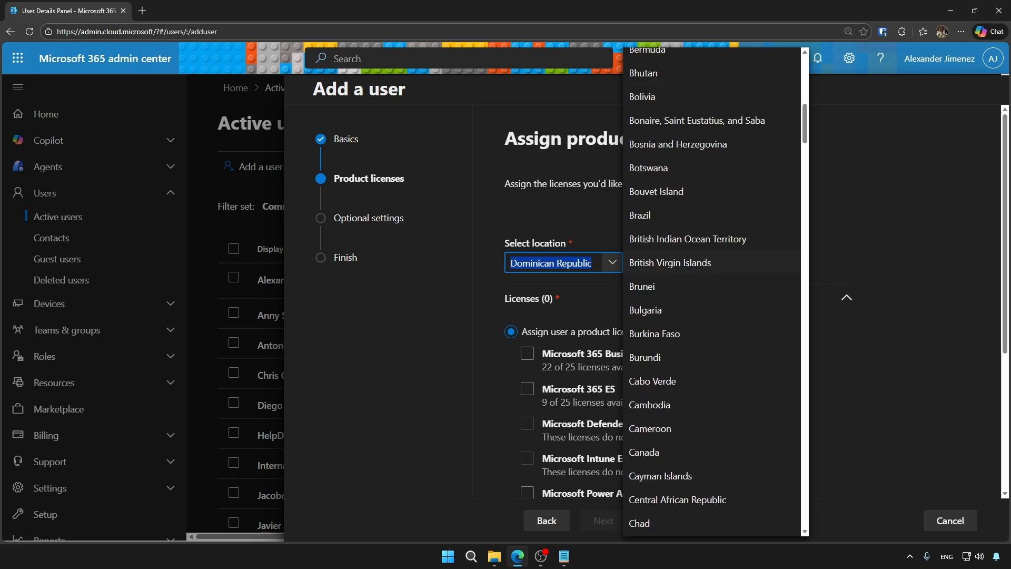
{"action": "left_click", "coordinate": [874, 263]}
{"action": "scroll", "coordinate": [738, 284], "scroll_direction": "down", "scroll_amount": 2}
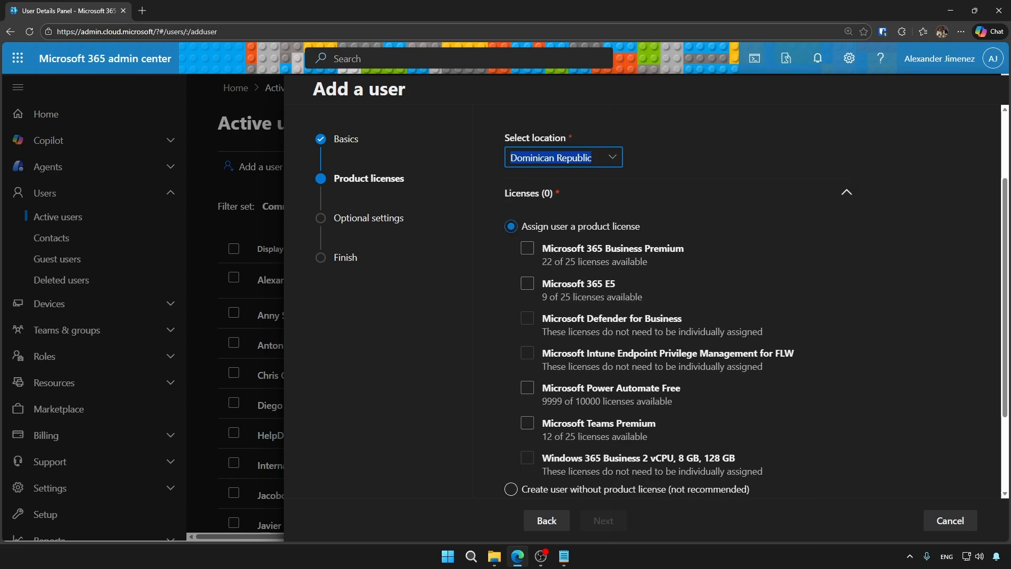
{"action": "left_click", "coordinate": [527, 283]}
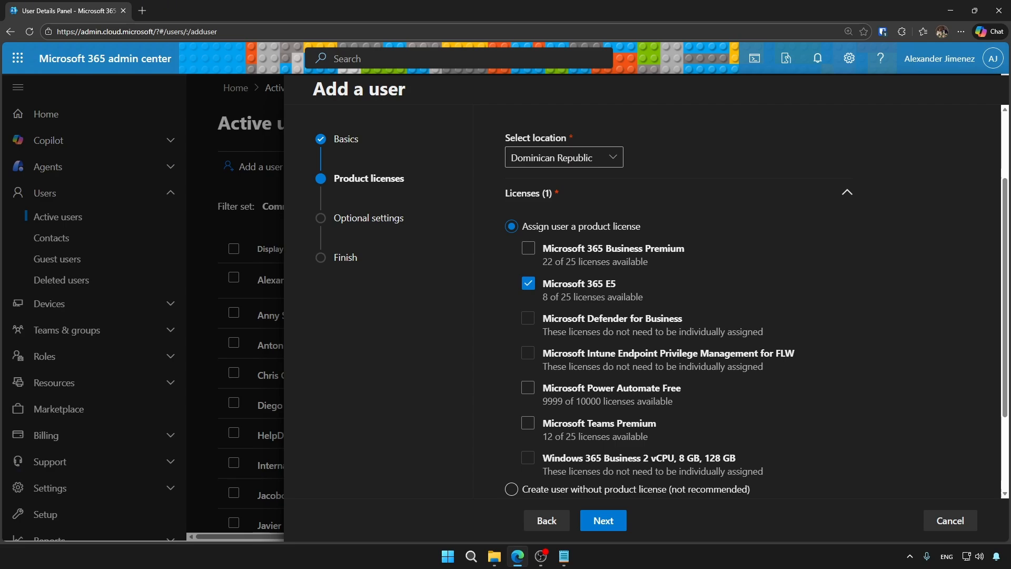
Exclude Microsoft Clipchamp from the E5 license's apps and proceed to optional settings.
{"action": "scroll", "coordinate": [679, 316], "scroll_direction": "down", "scroll_amount": 2}
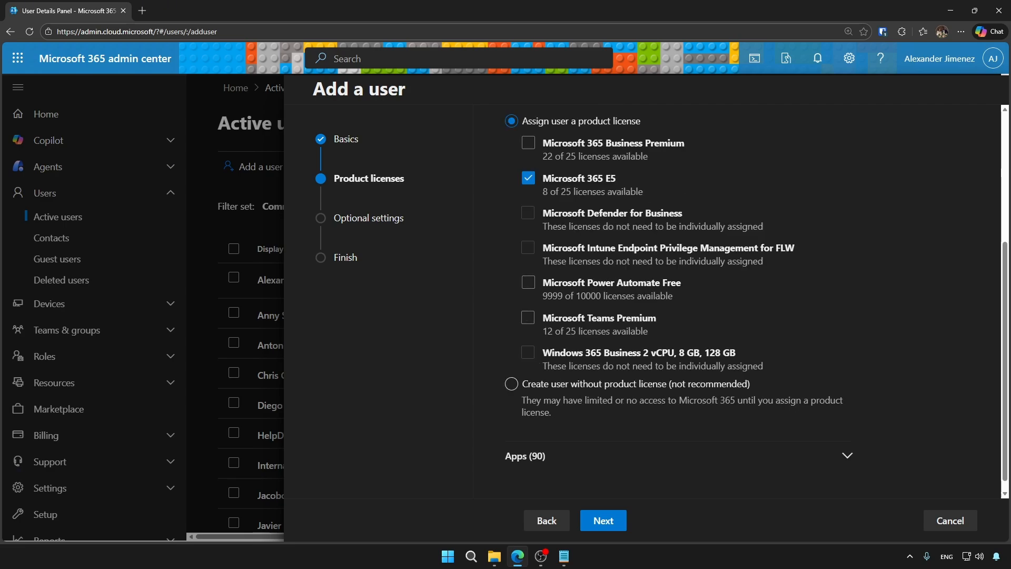
{"action": "scroll", "coordinate": [680, 316], "scroll_direction": "up", "scroll_amount": 2}
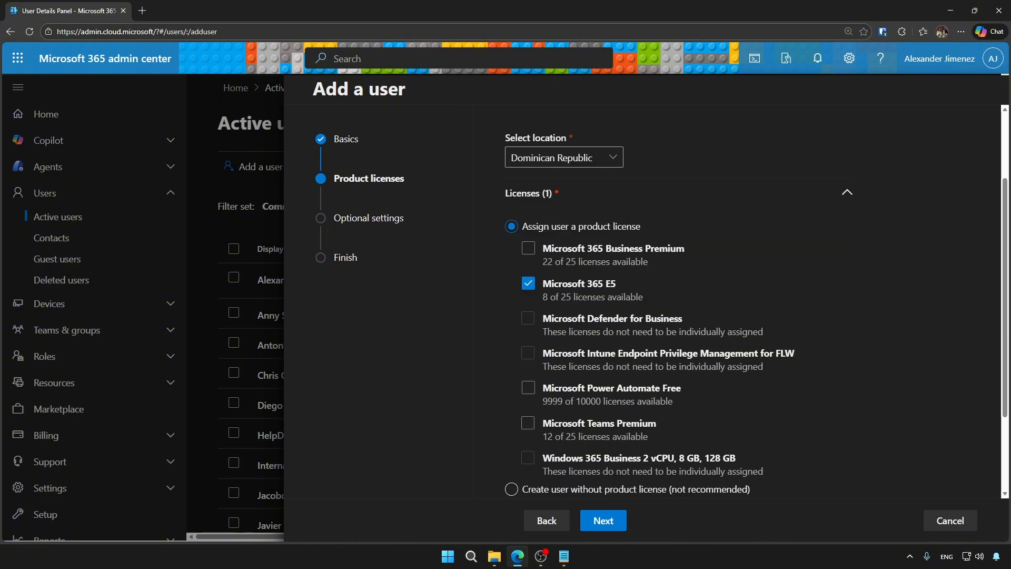
{"action": "scroll", "coordinate": [680, 316], "scroll_direction": "down", "scroll_amount": 2}
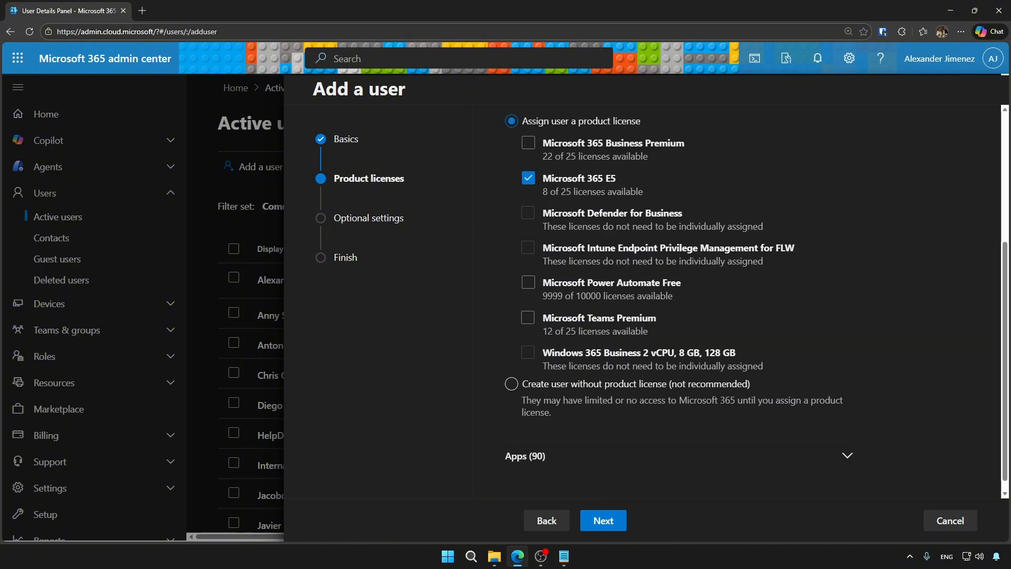
{"action": "left_click", "coordinate": [537, 446]}
{"action": "scroll", "coordinate": [580, 443], "scroll_direction": "down", "scroll_amount": 15}
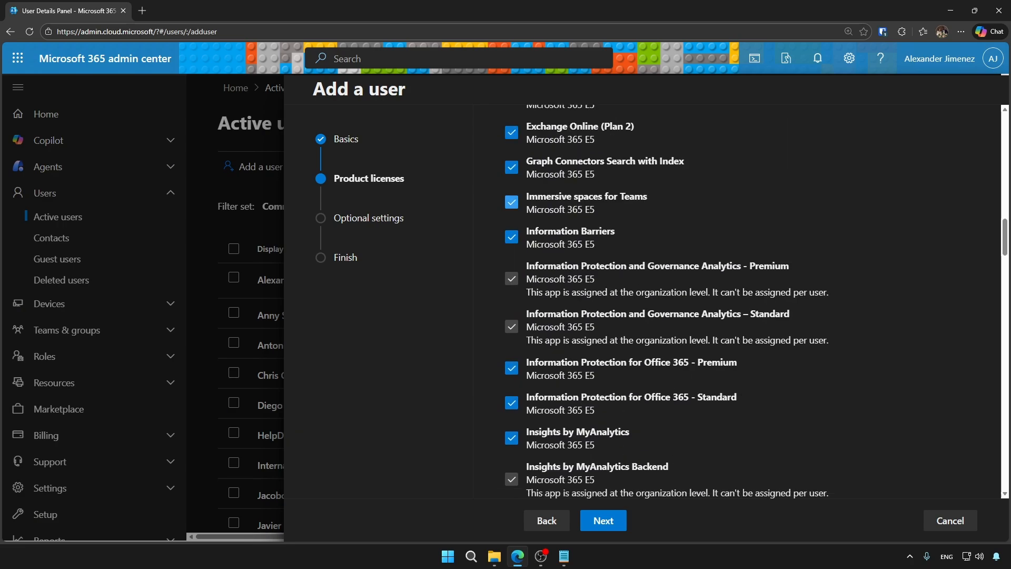
{"action": "scroll", "coordinate": [679, 300], "scroll_direction": "down", "scroll_amount": 5}
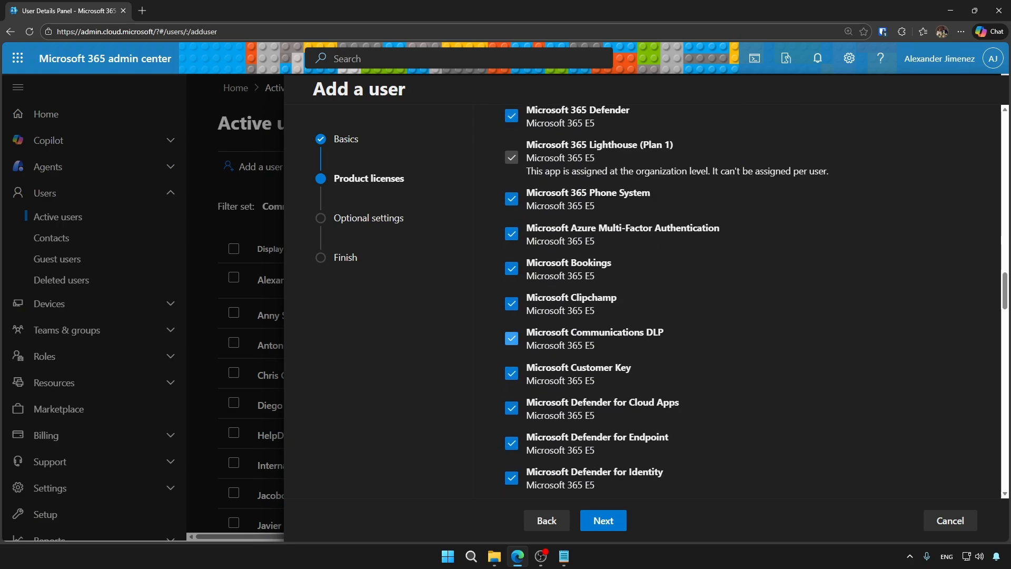
{"action": "left_click", "coordinate": [511, 304]}
{"action": "scroll", "coordinate": [512, 304], "scroll_direction": "up", "scroll_amount": 20}
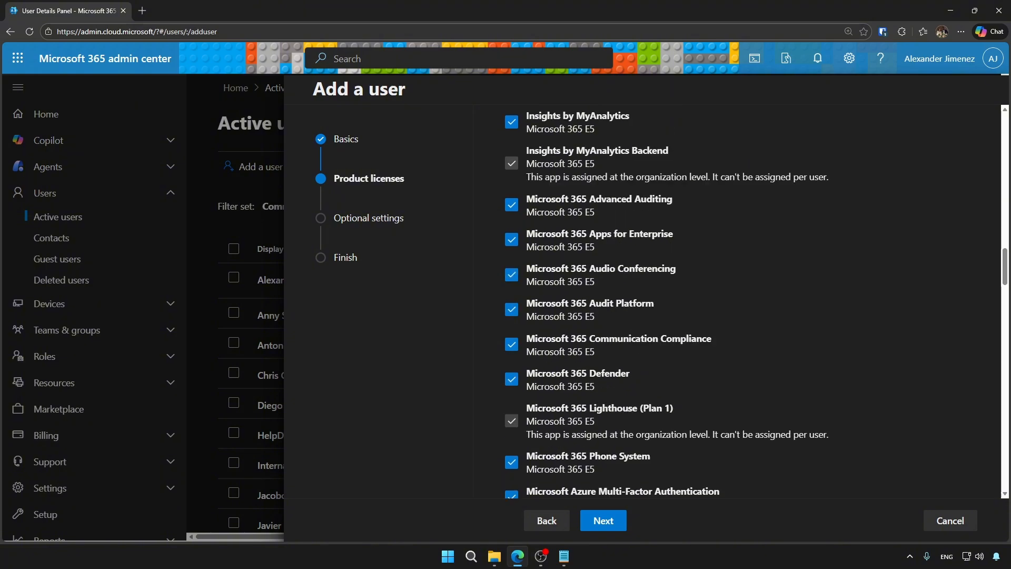
{"action": "scroll", "coordinate": [679, 300], "scroll_direction": "up", "scroll_amount": 2}
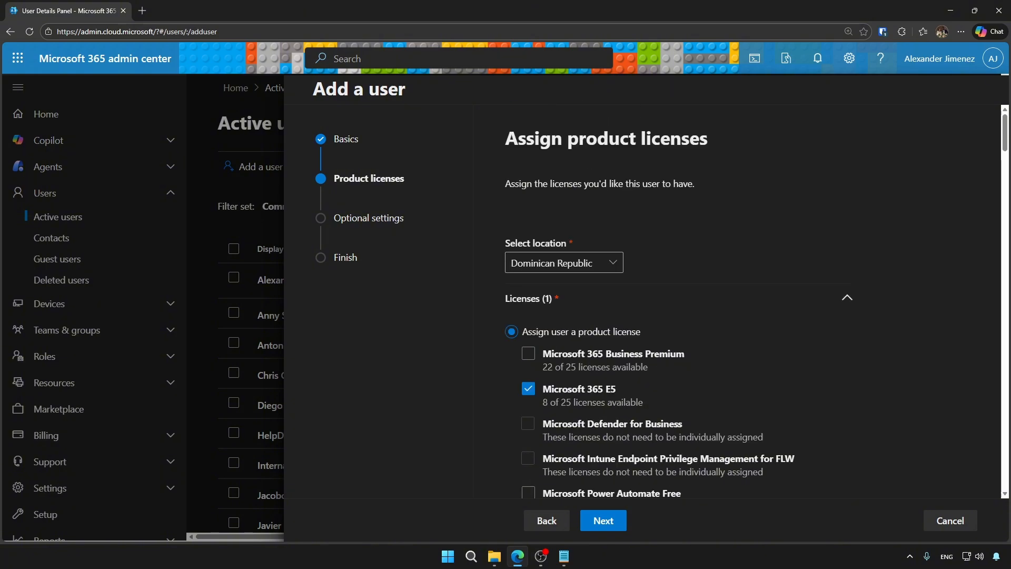
{"action": "scroll", "coordinate": [680, 300], "scroll_direction": "down", "scroll_amount": 5}
{"action": "scroll", "coordinate": [679, 300], "scroll_direction": "up", "scroll_amount": 1}
{"action": "left_click", "coordinate": [847, 455]}
{"action": "scroll", "coordinate": [756, 306], "scroll_direction": "up", "scroll_amount": 5}
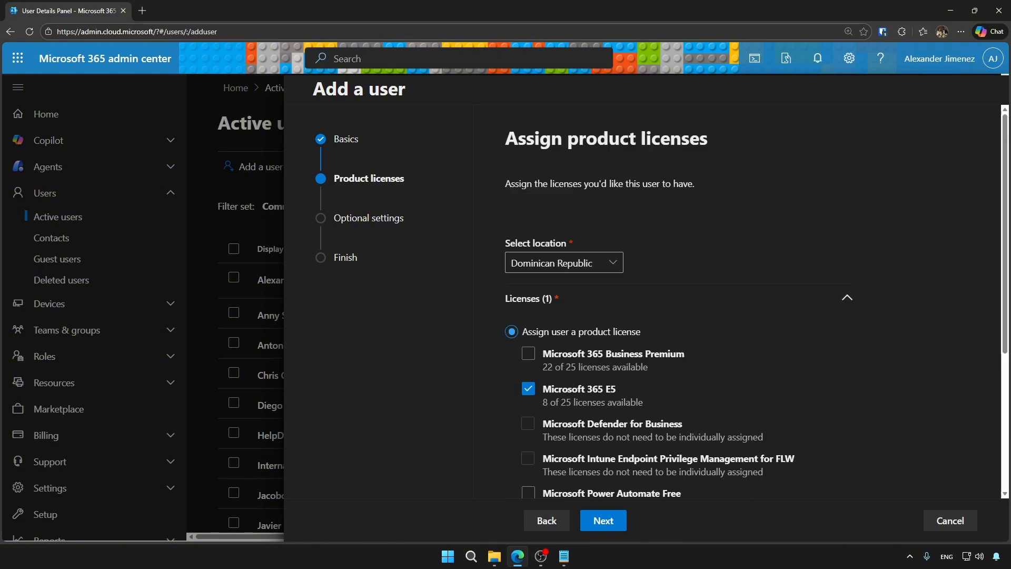
{"action": "scroll", "coordinate": [755, 306], "scroll_direction": "down", "scroll_amount": 5}
{"action": "left_click", "coordinate": [603, 520]}
Set the role to User (no admin center access) after listing all roles by category.
{"action": "left_click", "coordinate": [968, 261]}
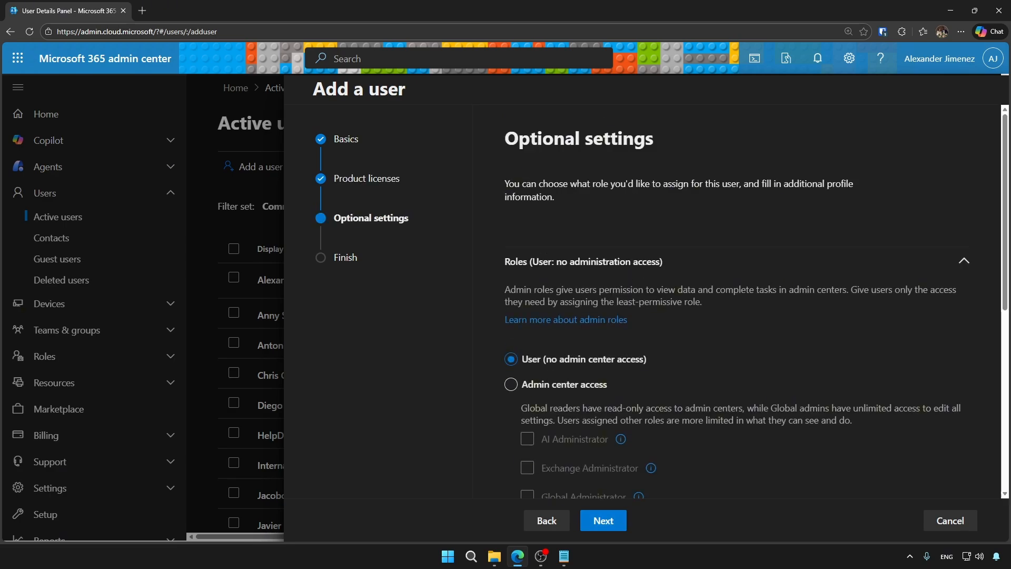
{"action": "scroll", "coordinate": [737, 264], "scroll_direction": "down", "scroll_amount": 4}
{"action": "left_click", "coordinate": [511, 174]}
{"action": "scroll", "coordinate": [528, 285], "scroll_direction": "down", "scroll_amount": 3}
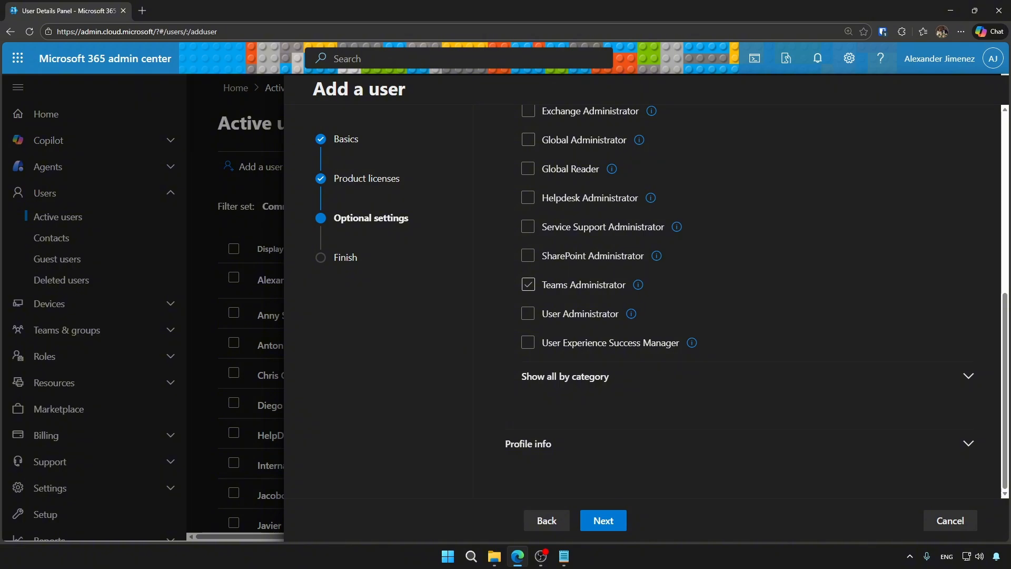
{"action": "left_click", "coordinate": [565, 376]}
{"action": "scroll", "coordinate": [565, 377], "scroll_direction": "down", "scroll_amount": 10}
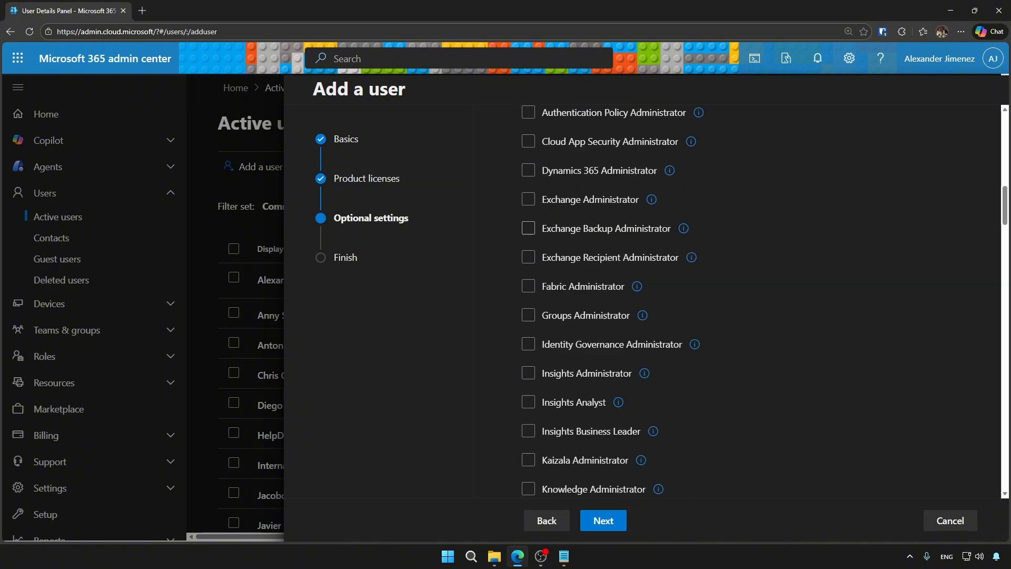
{"action": "scroll", "coordinate": [632, 300], "scroll_direction": "down", "scroll_amount": 15}
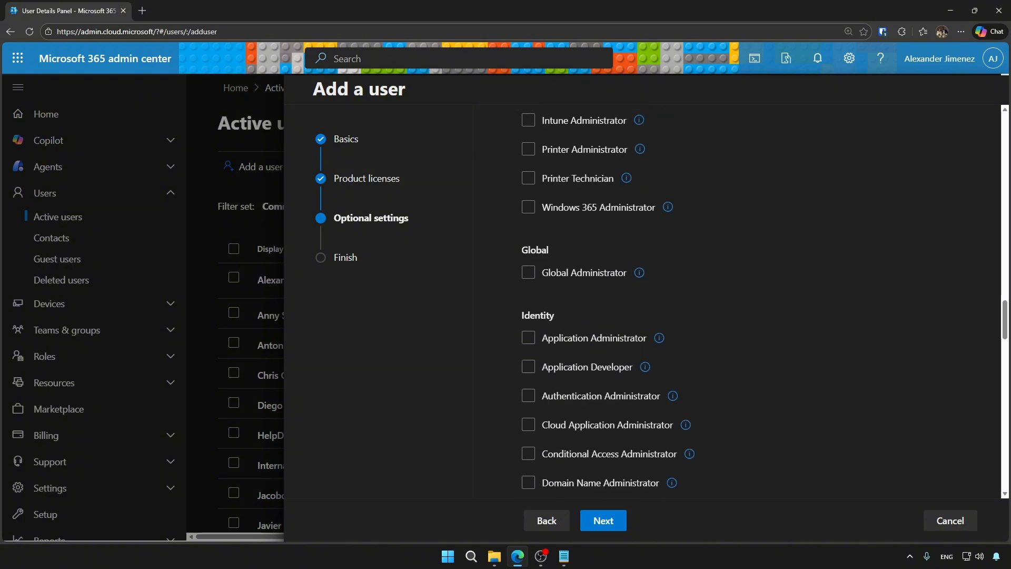
{"action": "scroll", "coordinate": [632, 300], "scroll_direction": "down", "scroll_amount": 10}
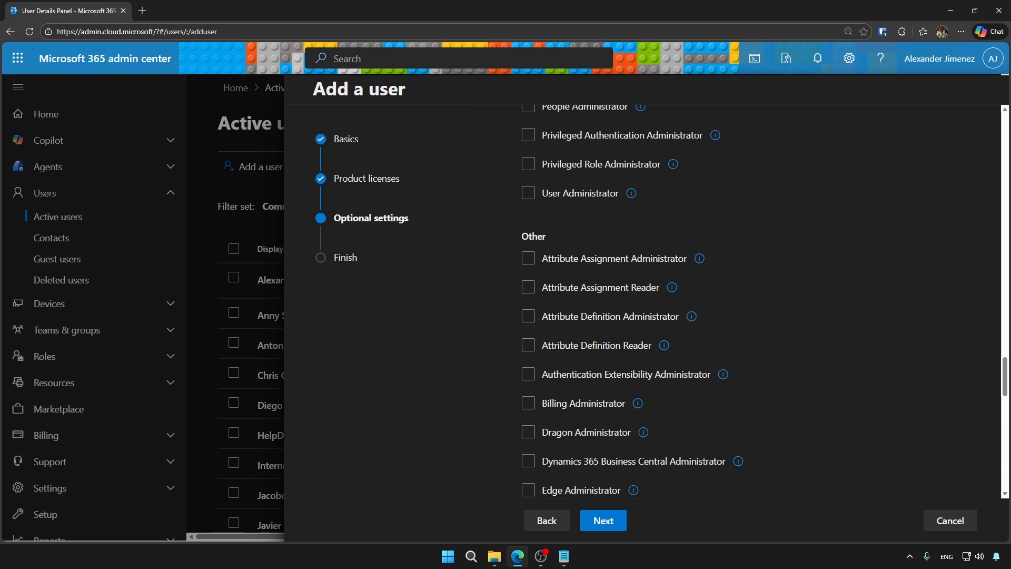
{"action": "scroll", "coordinate": [632, 300], "scroll_direction": "up", "scroll_amount": 13}
{"action": "scroll", "coordinate": [632, 301], "scroll_direction": "up", "scroll_amount": 15}
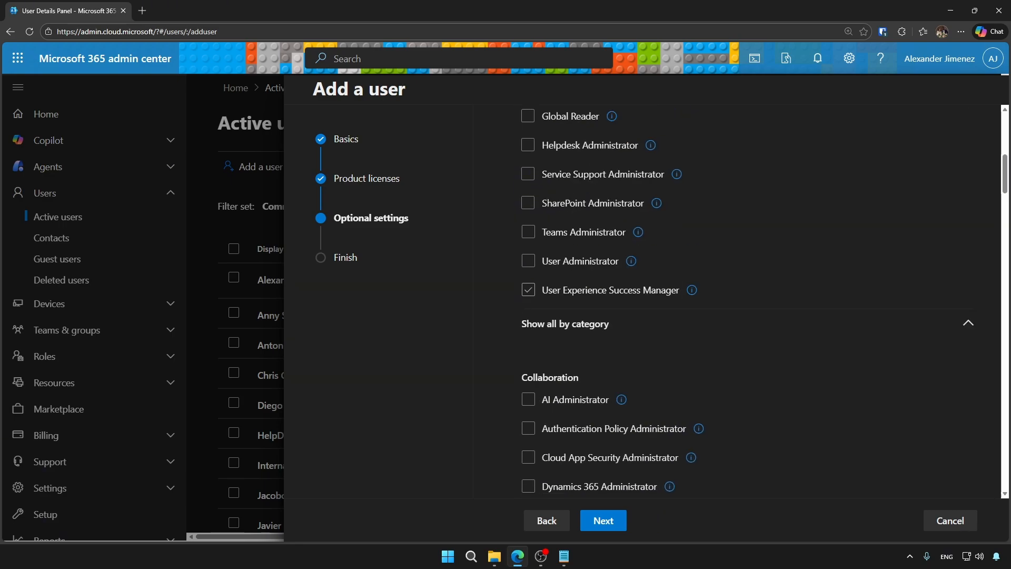
{"action": "scroll", "coordinate": [633, 300], "scroll_direction": "up", "scroll_amount": 8}
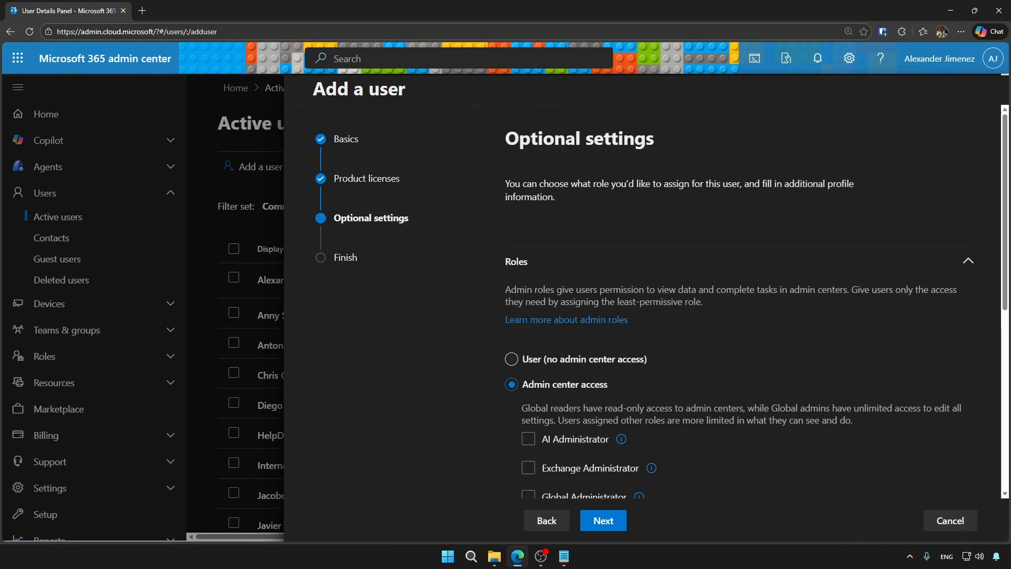
{"action": "left_click", "coordinate": [511, 359]}
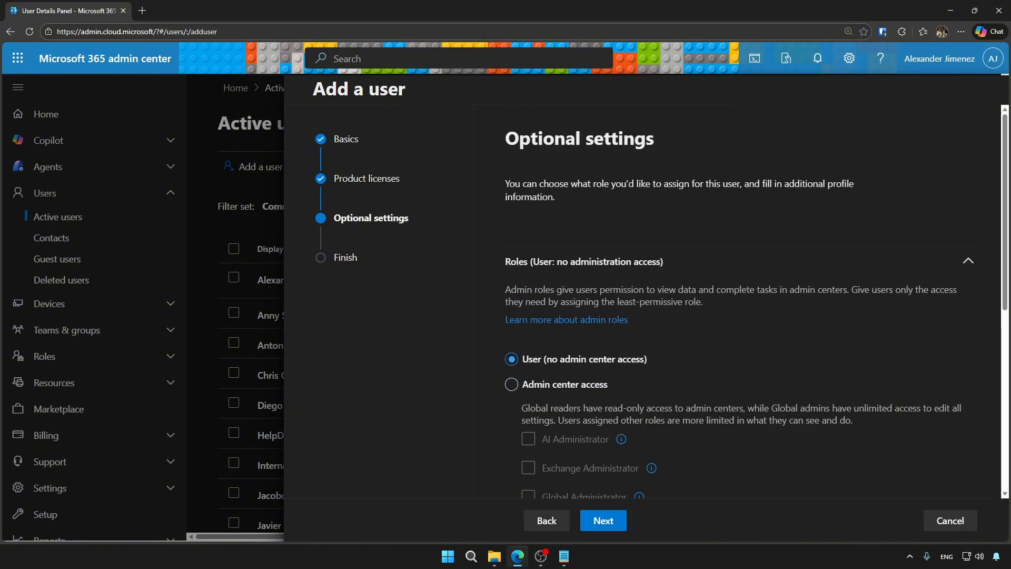
Collapse the roles section and expand the Profile info fields.
{"action": "scroll", "coordinate": [632, 301], "scroll_direction": "down", "scroll_amount": 4}
{"action": "scroll", "coordinate": [632, 300], "scroll_direction": "up", "scroll_amount": 3}
{"action": "left_click", "coordinate": [583, 208]}
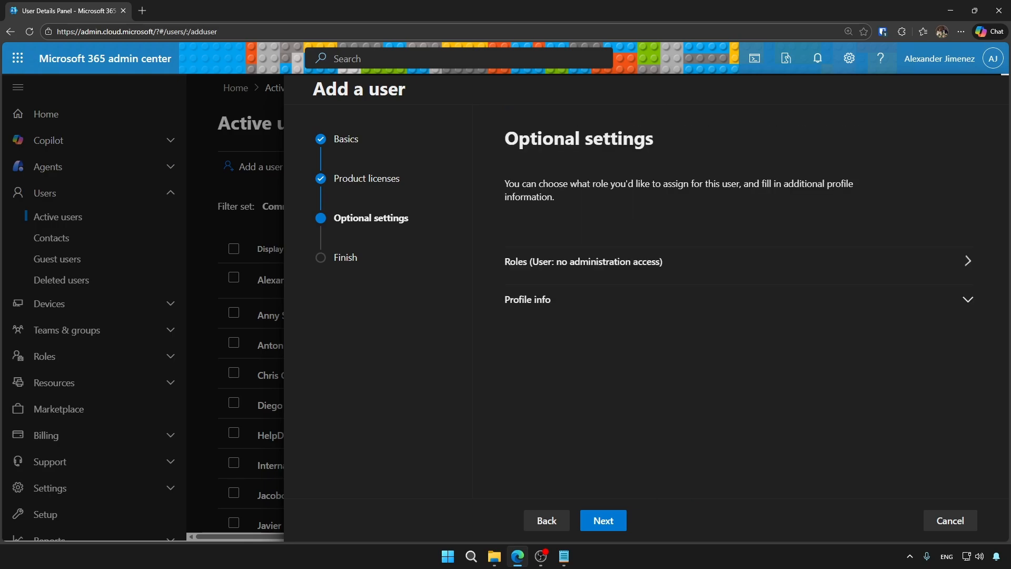
{"action": "left_click", "coordinate": [528, 299]}
{"action": "scroll", "coordinate": [737, 300], "scroll_direction": "down", "scroll_amount": 6}
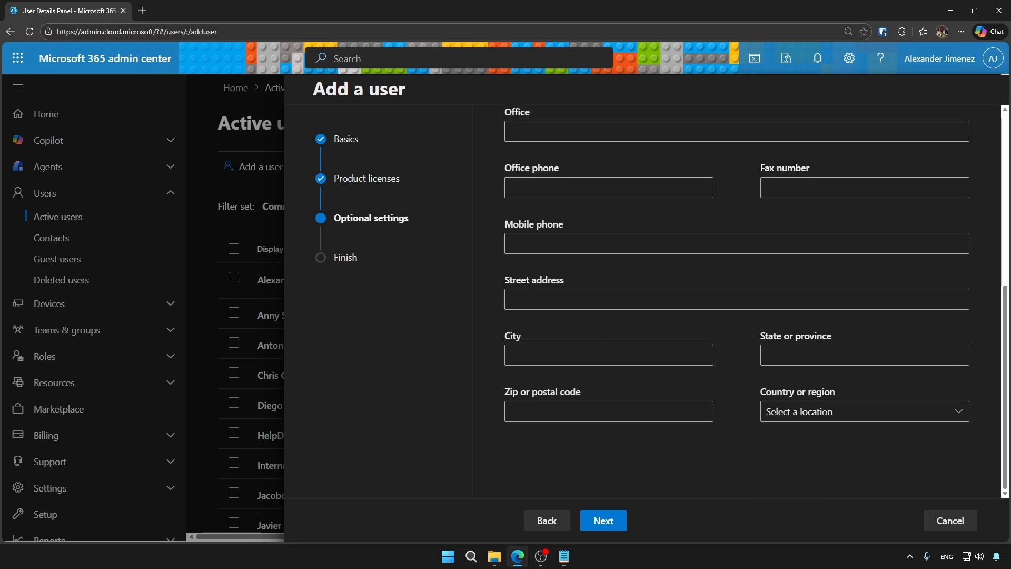
{"action": "scroll", "coordinate": [737, 300], "scroll_direction": "up", "scroll_amount": 4}
Review and finish adding the new user account.
{"action": "left_click", "coordinate": [603, 521]}
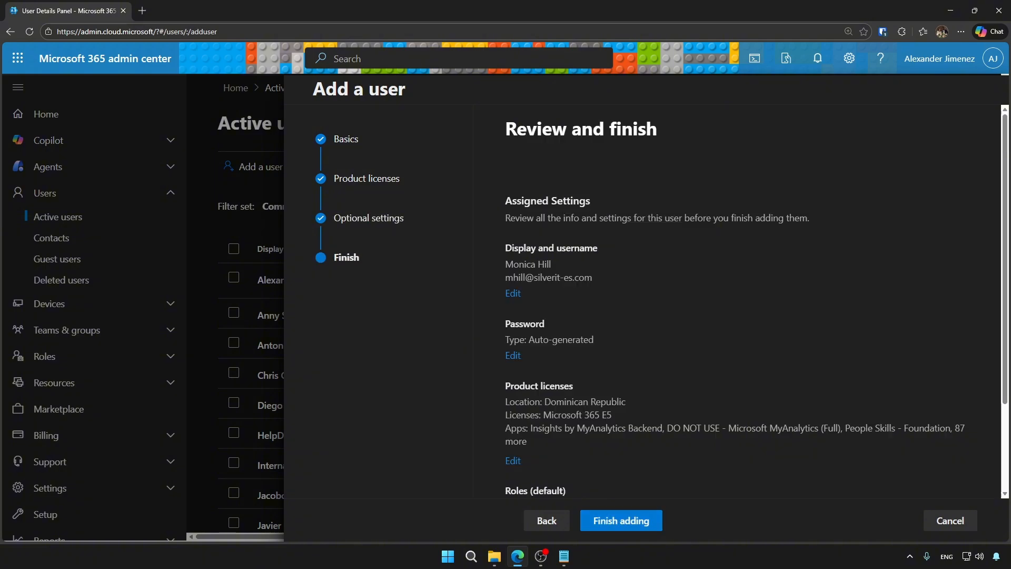
{"action": "scroll", "coordinate": [737, 306], "scroll_direction": "down", "scroll_amount": 2}
{"action": "left_click", "coordinate": [604, 520]}
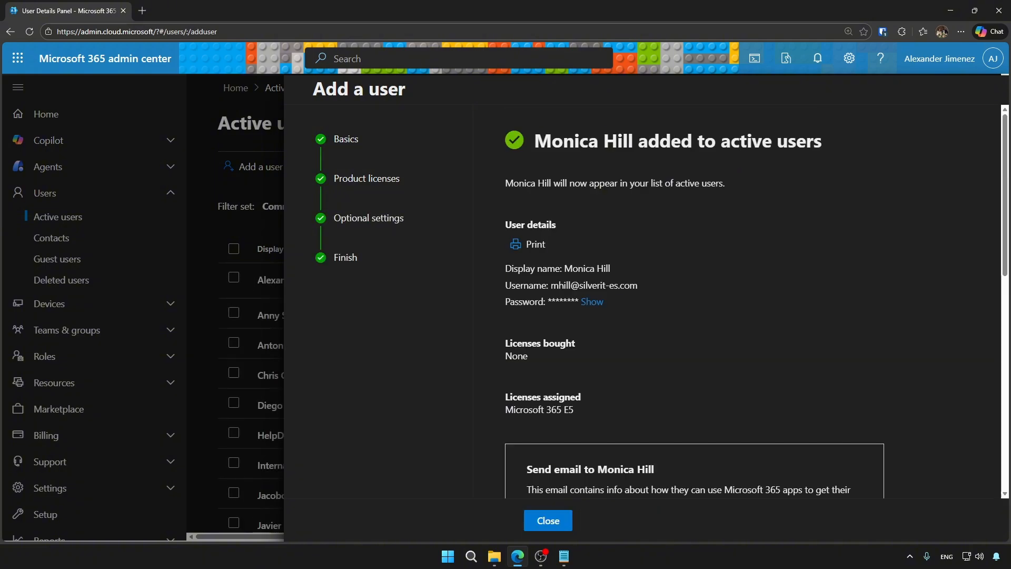
Reveal the auto-generated password on the confirmation page and scroll down to the template section.
{"action": "left_click_drag", "start_coordinate": [506, 301], "coordinate": [603, 302]}
{"action": "left_click", "coordinate": [592, 301]}
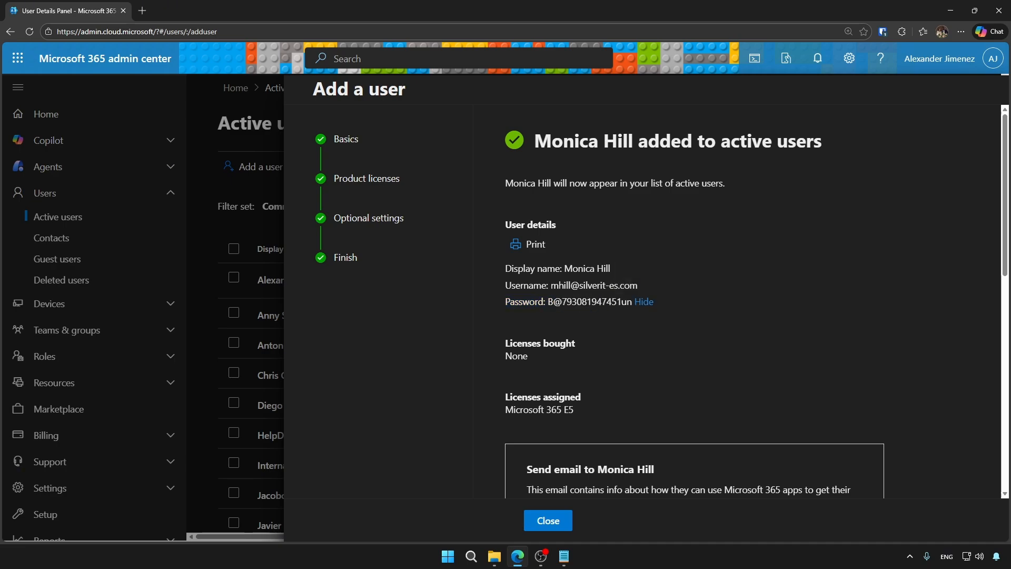
{"action": "left_click_drag", "start_coordinate": [546, 301], "coordinate": [655, 301]}
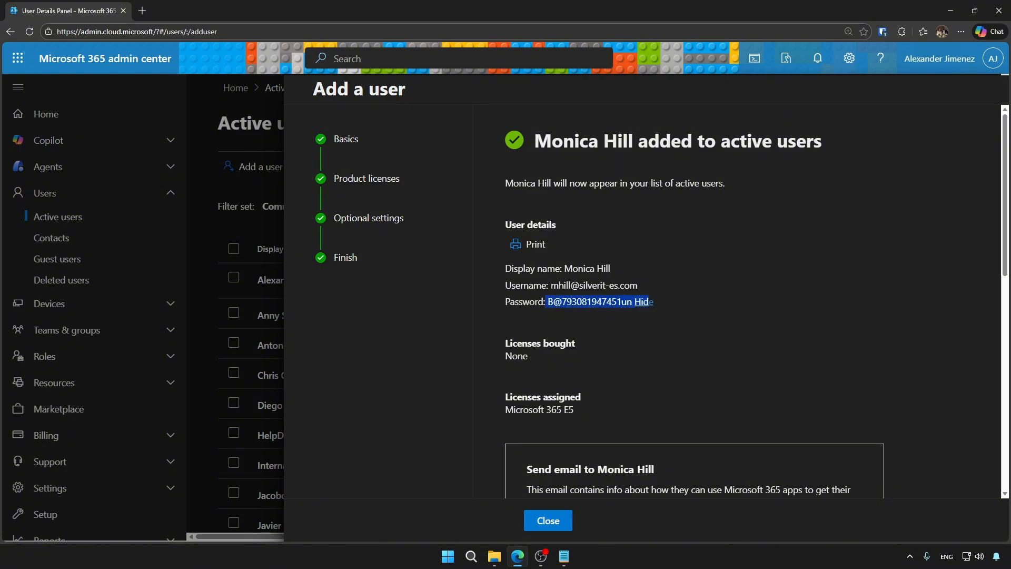
{"action": "left_click", "coordinate": [655, 301]}
{"action": "scroll", "coordinate": [684, 301], "scroll_direction": "down", "scroll_amount": 7}
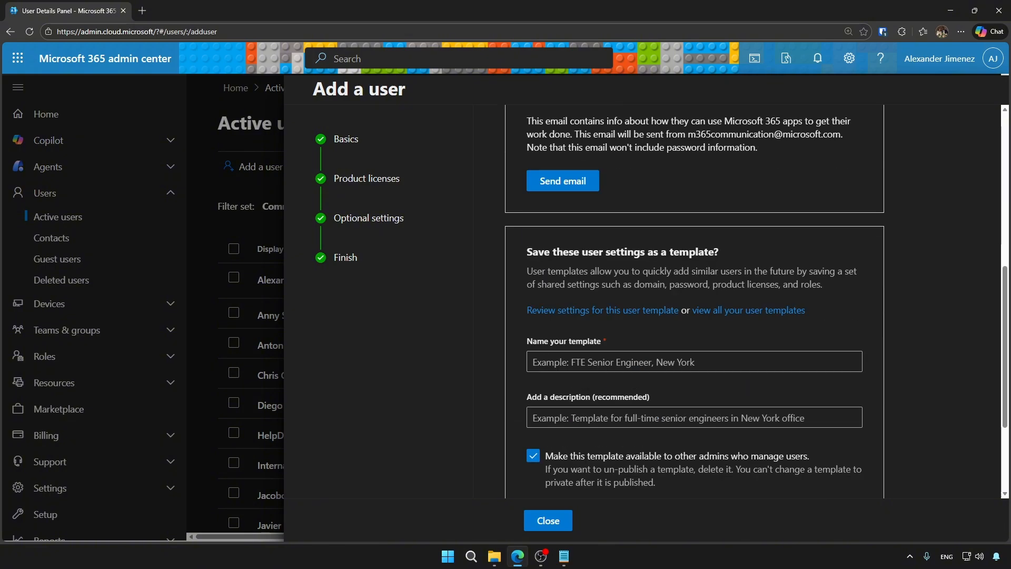
{"action": "scroll", "coordinate": [685, 301], "scroll_direction": "down", "scroll_amount": 3}
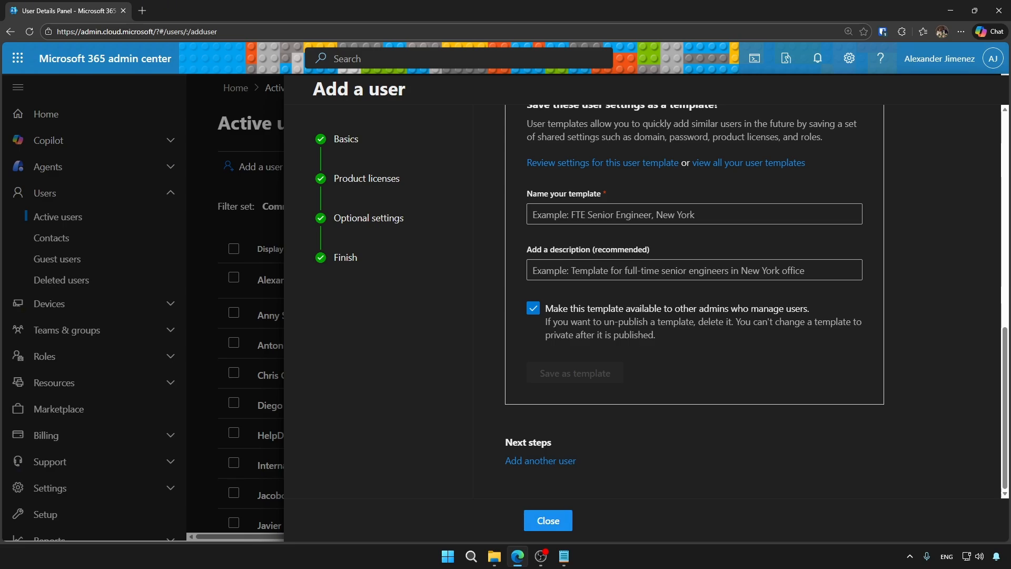
Create a user template named TemplateExample and choose infratechtv.com as its domain.
{"action": "left_click", "coordinate": [548, 521]}
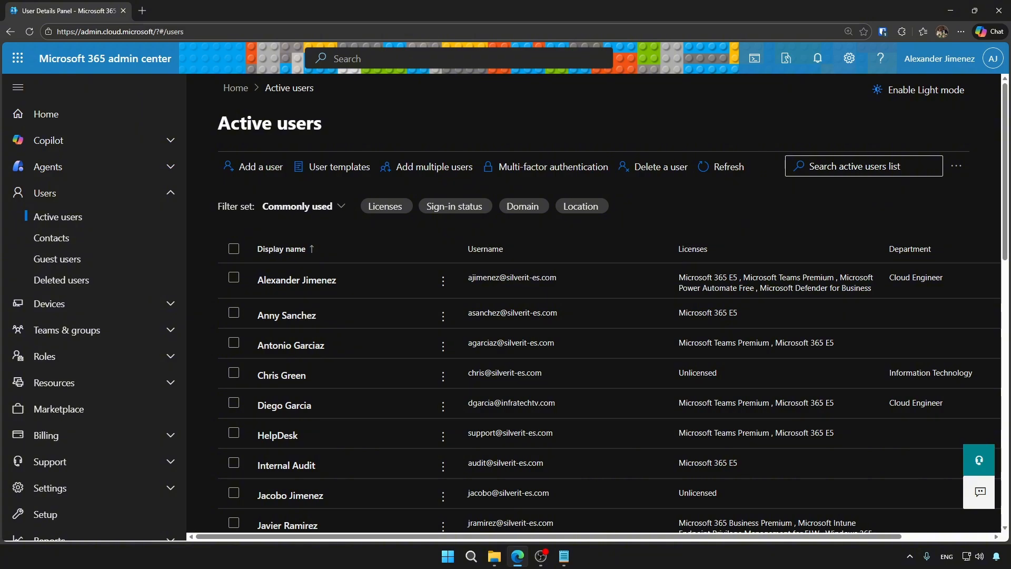
{"action": "left_click", "coordinate": [332, 166]}
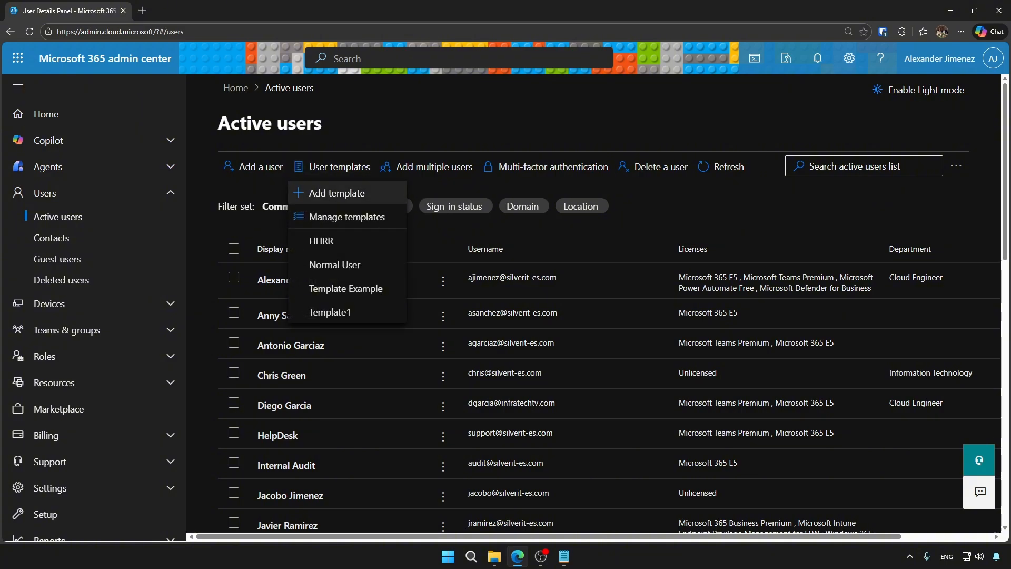
{"action": "left_click", "coordinate": [336, 193]}
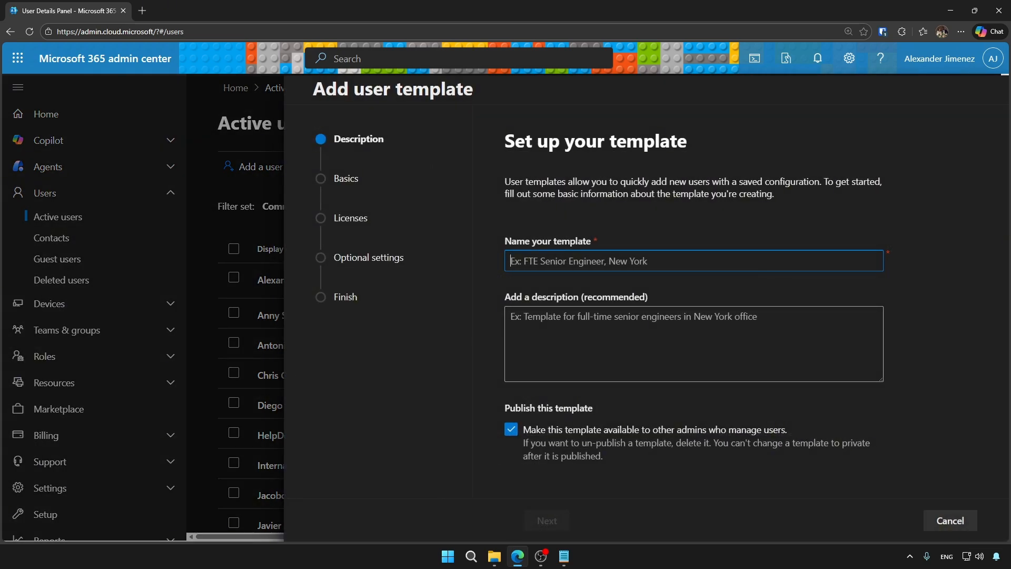
{"action": "type", "text": "Te"}
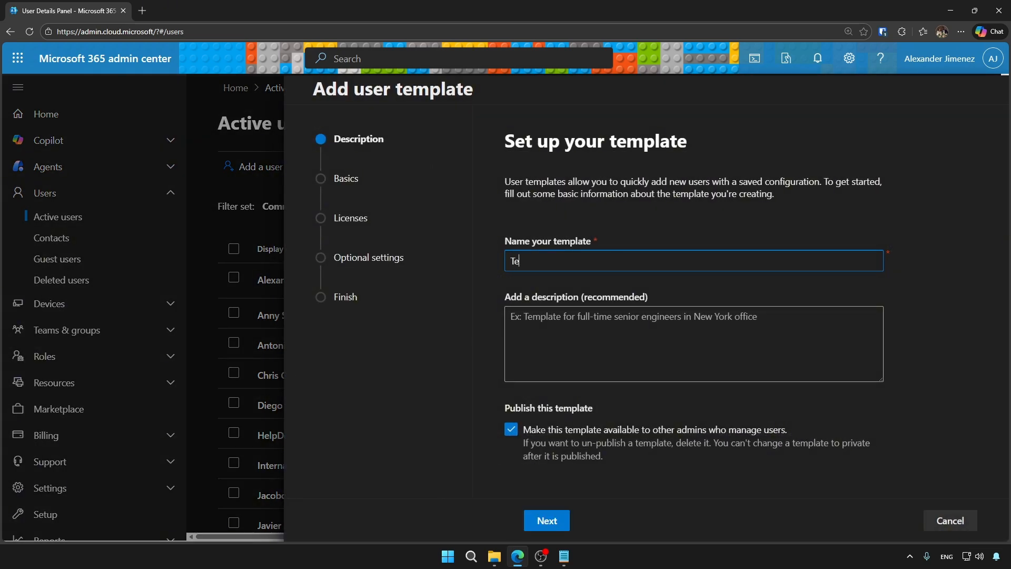
{"action": "type", "text": "mplateExample"}
{"action": "key", "text": "Tab"}
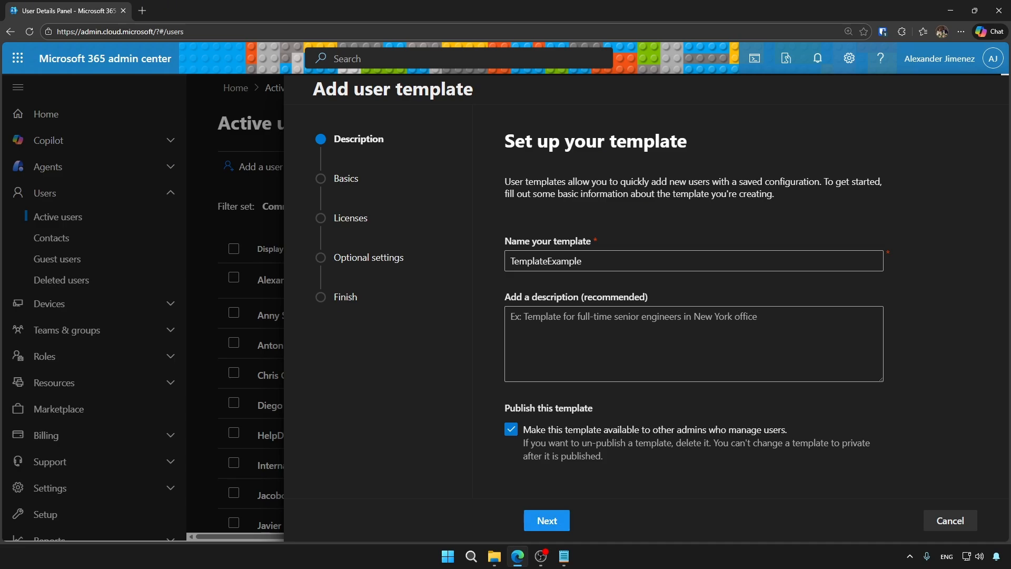
{"action": "left_click", "coordinate": [547, 520]}
{"action": "left_click", "coordinate": [675, 273]}
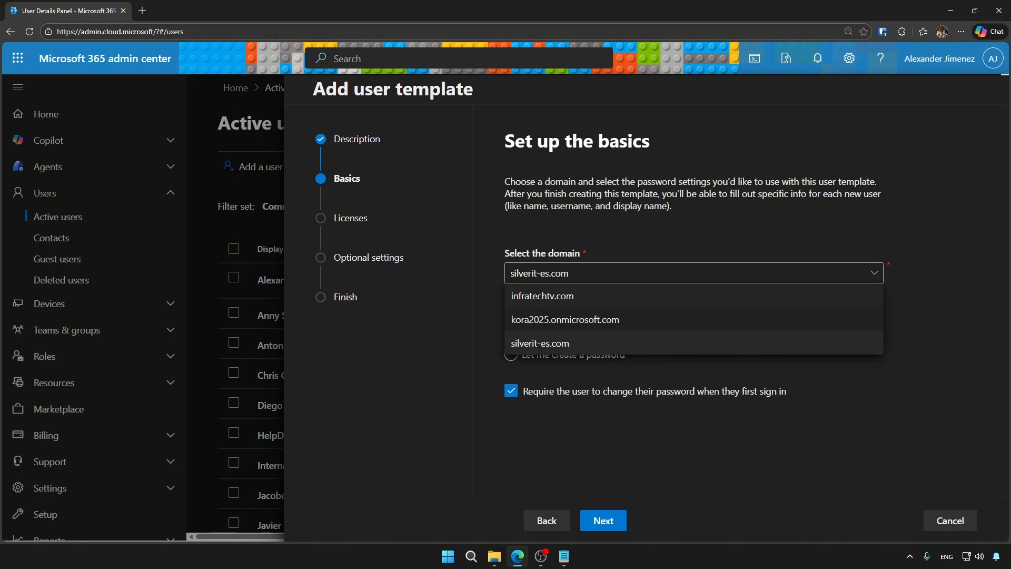
{"action": "left_click", "coordinate": [542, 296]}
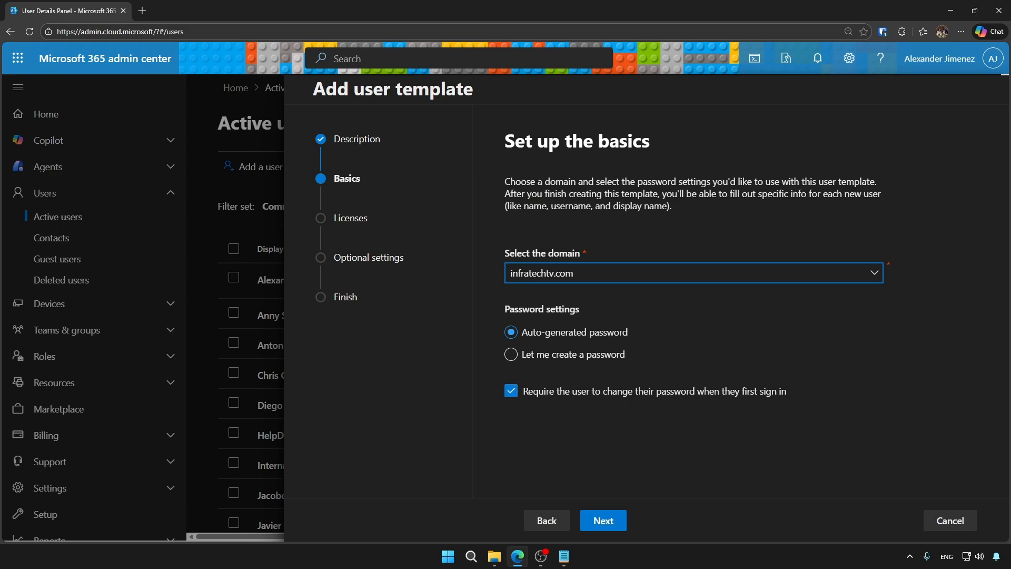
Assign the template Microsoft 365 E5 and Microsoft Teams Premium licenses.
{"action": "left_click", "coordinate": [603, 521]}
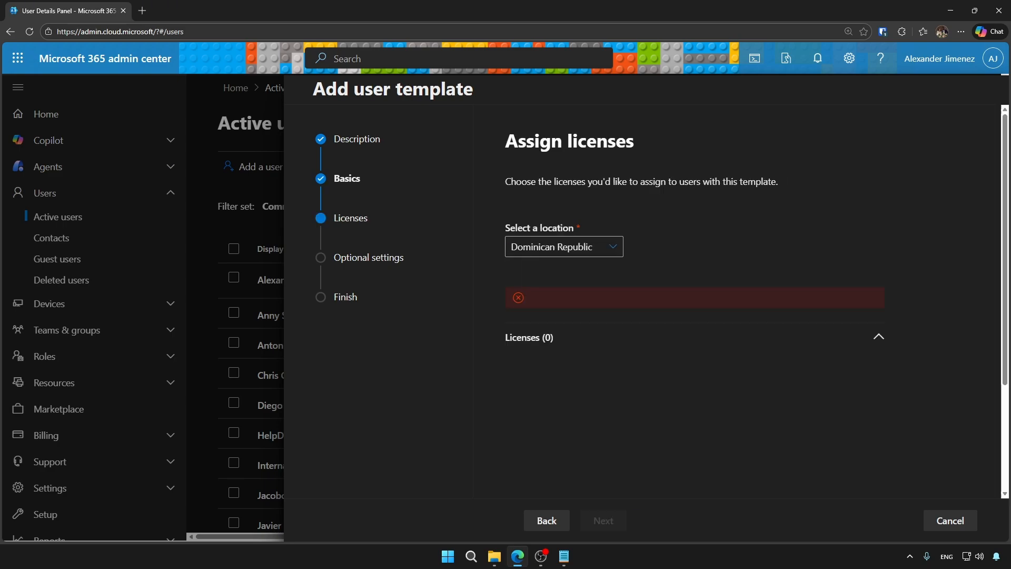
{"action": "scroll", "coordinate": [684, 316], "scroll_direction": "down", "scroll_amount": 3}
{"action": "scroll", "coordinate": [685, 316], "scroll_direction": "up", "scroll_amount": 3}
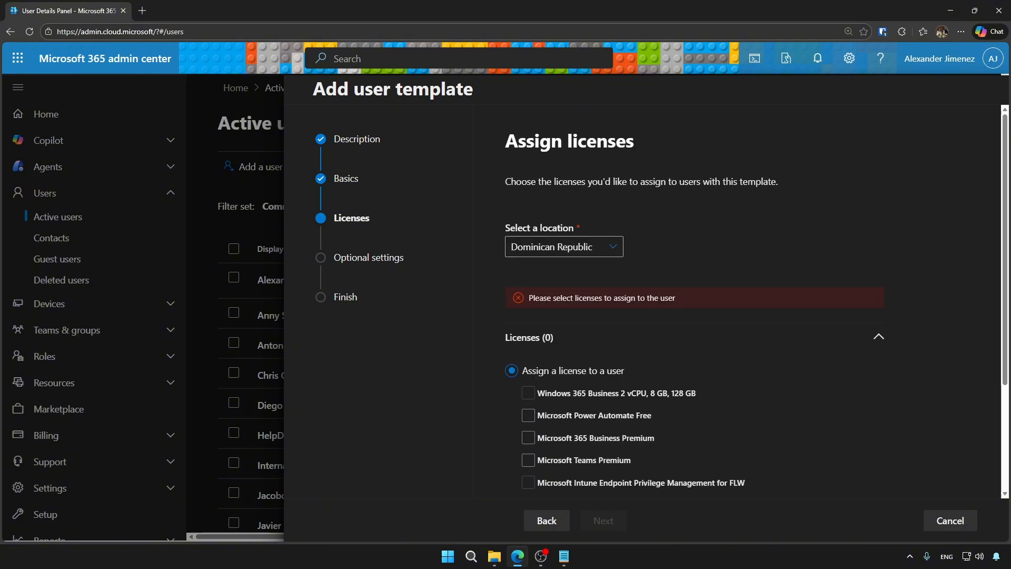
{"action": "scroll", "coordinate": [684, 316], "scroll_direction": "down", "scroll_amount": 1}
{"action": "scroll", "coordinate": [685, 316], "scroll_direction": "down", "scroll_amount": 2}
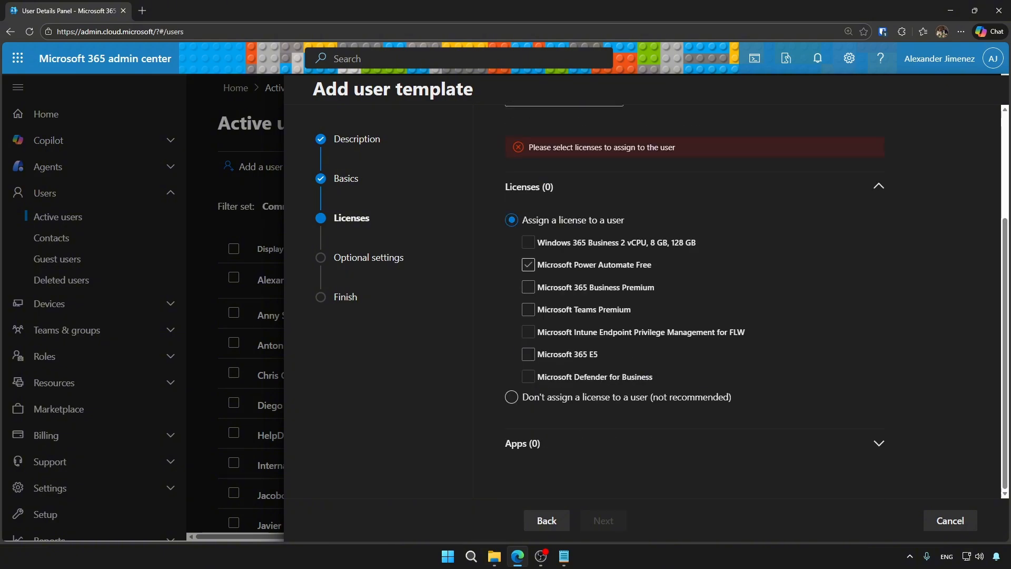
{"action": "left_click", "coordinate": [529, 265]}
{"action": "left_click", "coordinate": [528, 265]}
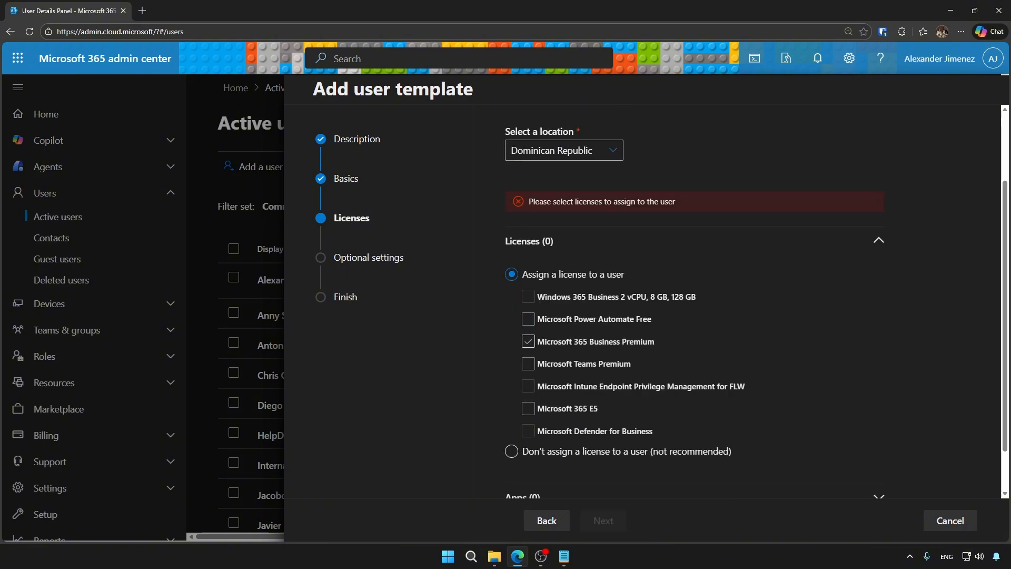
{"action": "left_click", "coordinate": [529, 341]}
{"action": "left_click", "coordinate": [528, 287]}
{"action": "left_click", "coordinate": [529, 405]}
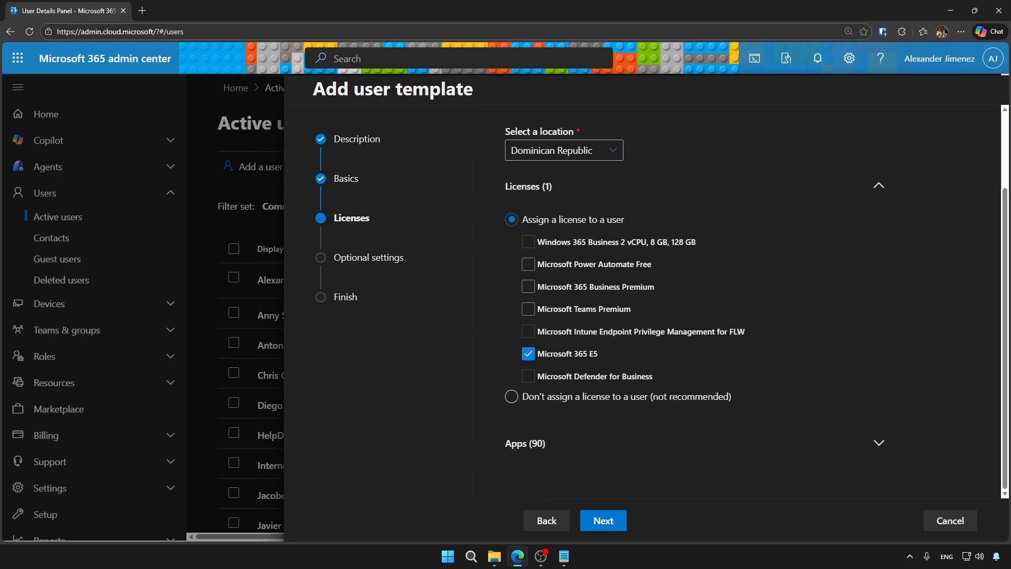
{"action": "left_click", "coordinate": [529, 308]}
Leave the template's role and profile info, including Department, at defaults and save it.
{"action": "left_click", "coordinate": [604, 521]}
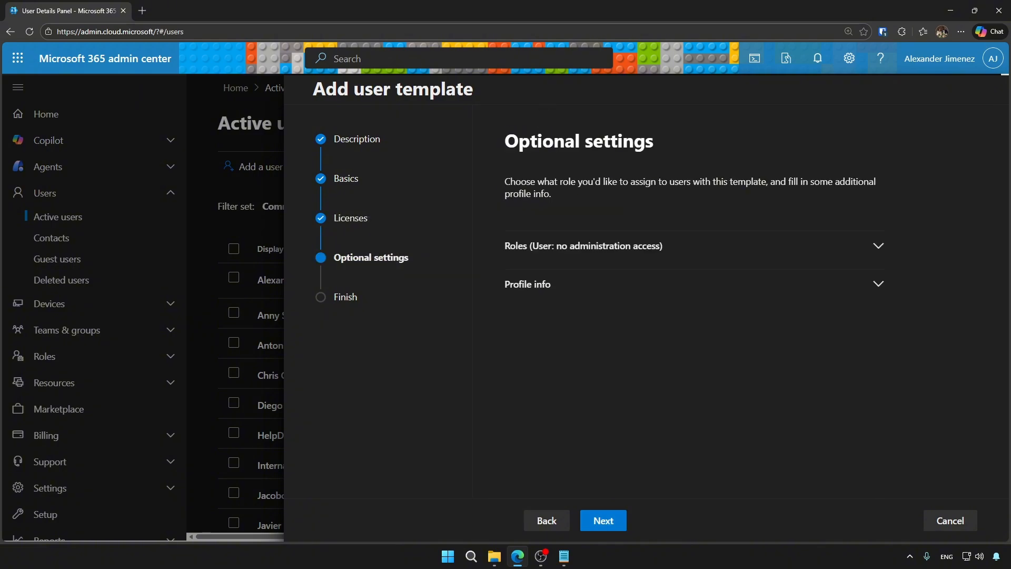
{"action": "left_click", "coordinate": [879, 246]}
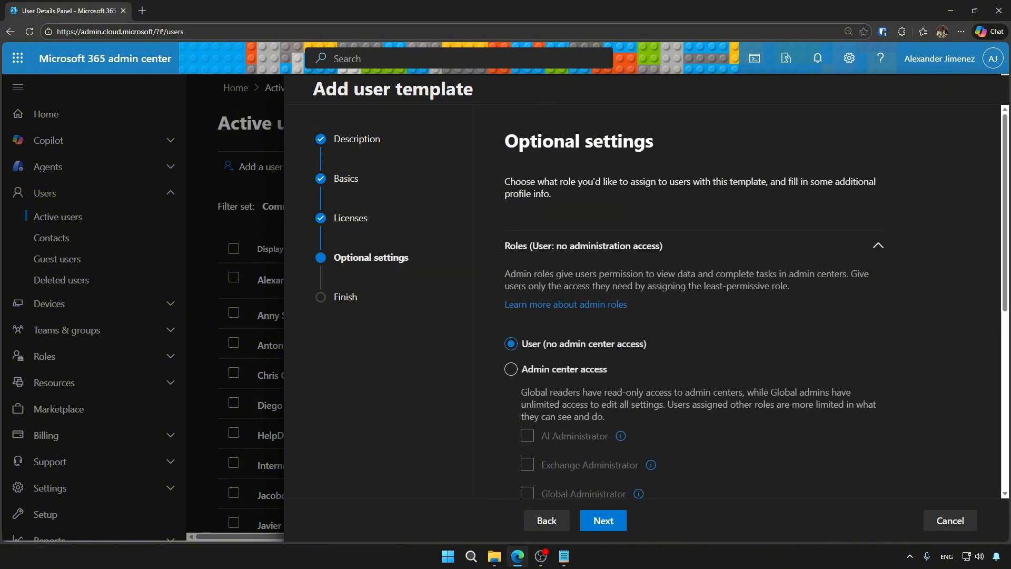
{"action": "scroll", "coordinate": [694, 301], "scroll_direction": "down", "scroll_amount": 7}
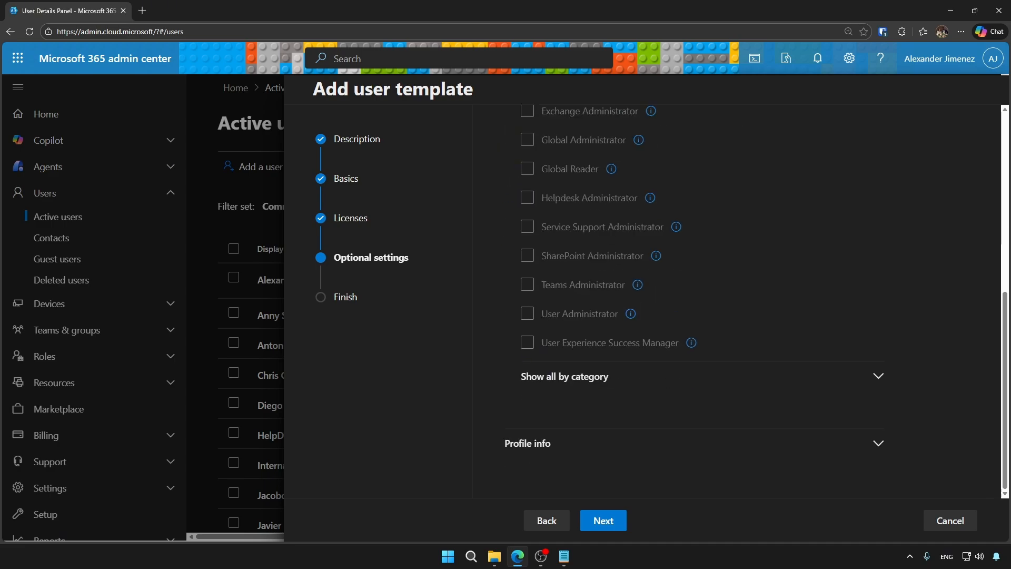
{"action": "left_click", "coordinate": [878, 443]}
{"action": "scroll", "coordinate": [878, 443], "scroll_direction": "down", "scroll_amount": 4}
{"action": "scroll", "coordinate": [617, 296], "scroll_direction": "down", "scroll_amount": 3}
{"action": "scroll", "coordinate": [616, 296], "scroll_direction": "up", "scroll_amount": 3}
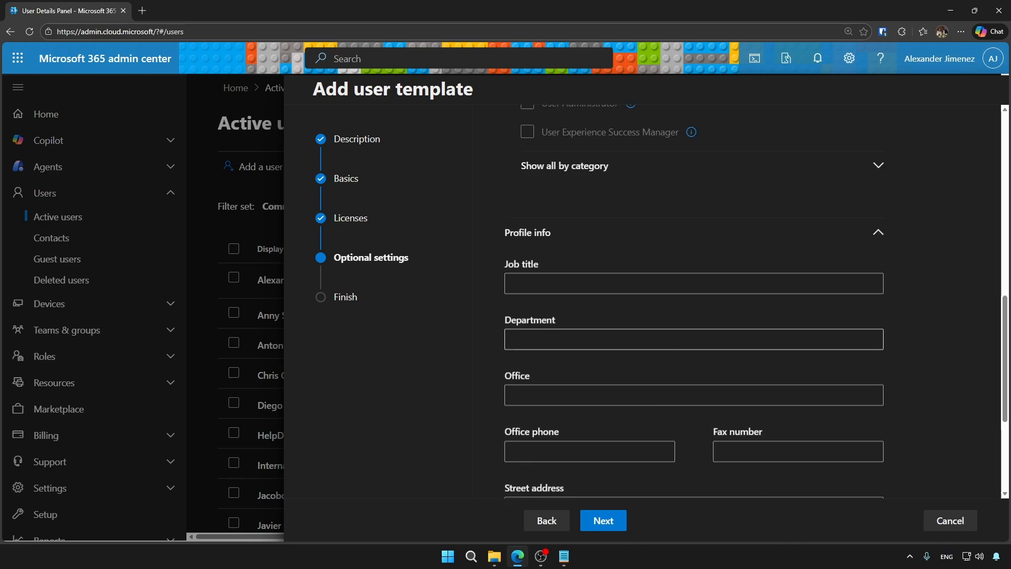
{"action": "left_click", "coordinate": [621, 340]}
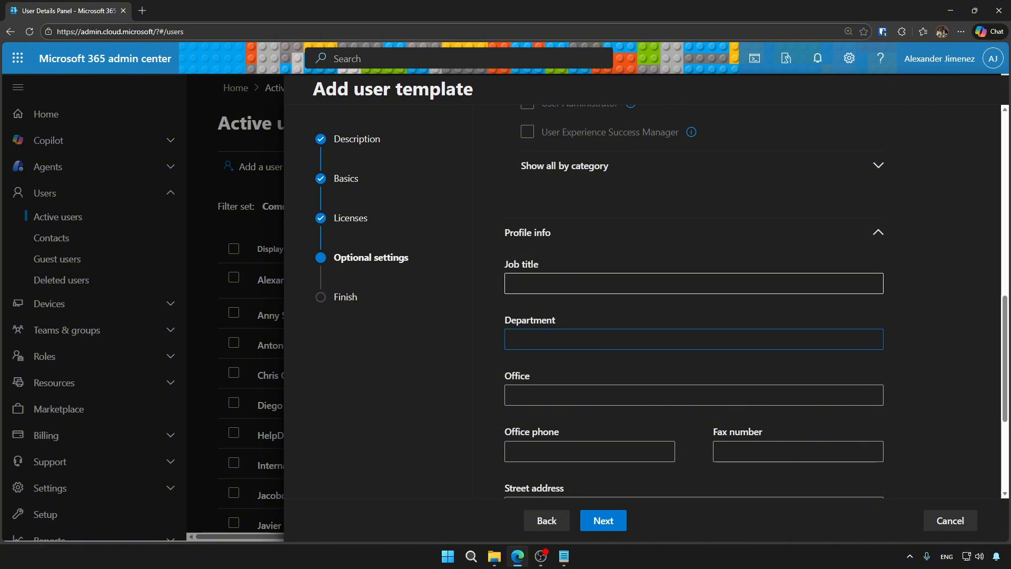
{"action": "scroll", "coordinate": [694, 339], "scroll_direction": "down", "scroll_amount": 4}
{"action": "scroll", "coordinate": [694, 339], "scroll_direction": "up", "scroll_amount": 4}
{"action": "left_click", "coordinate": [604, 521]}
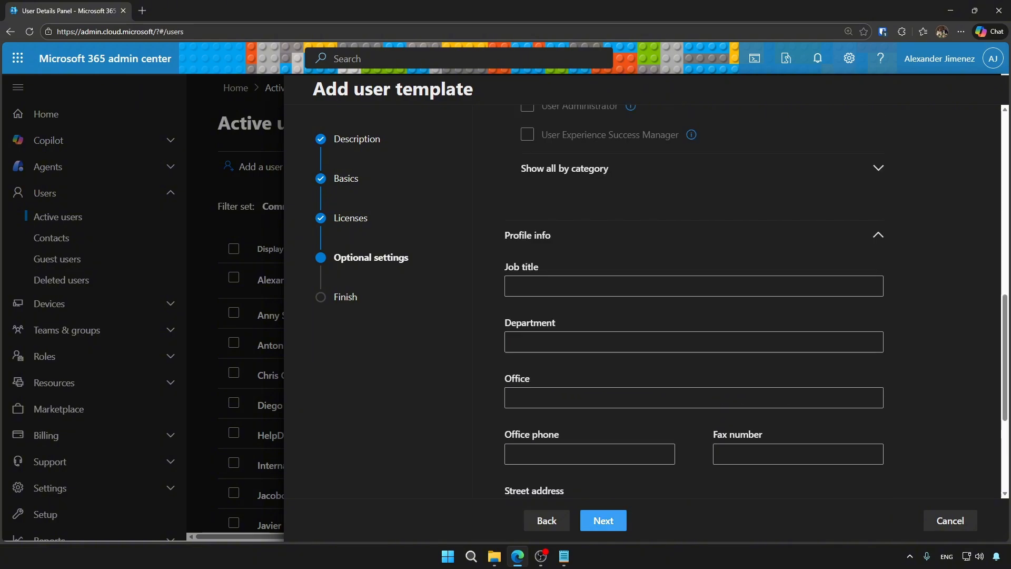
{"action": "left_click", "coordinate": [616, 520]}
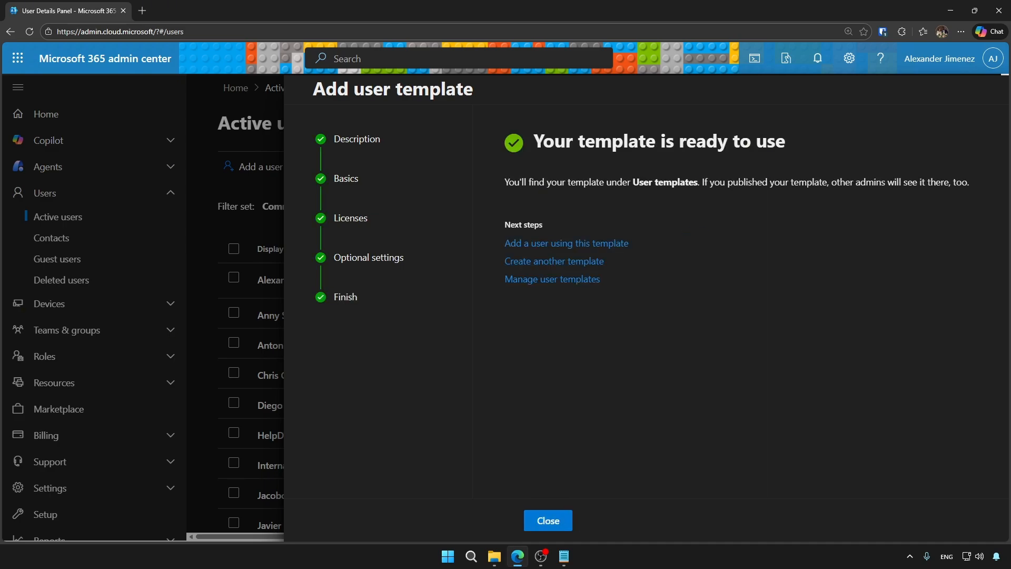
Start adding a user from TemplateExample and review its auto-generated password note.
{"action": "left_click", "coordinate": [547, 244]}
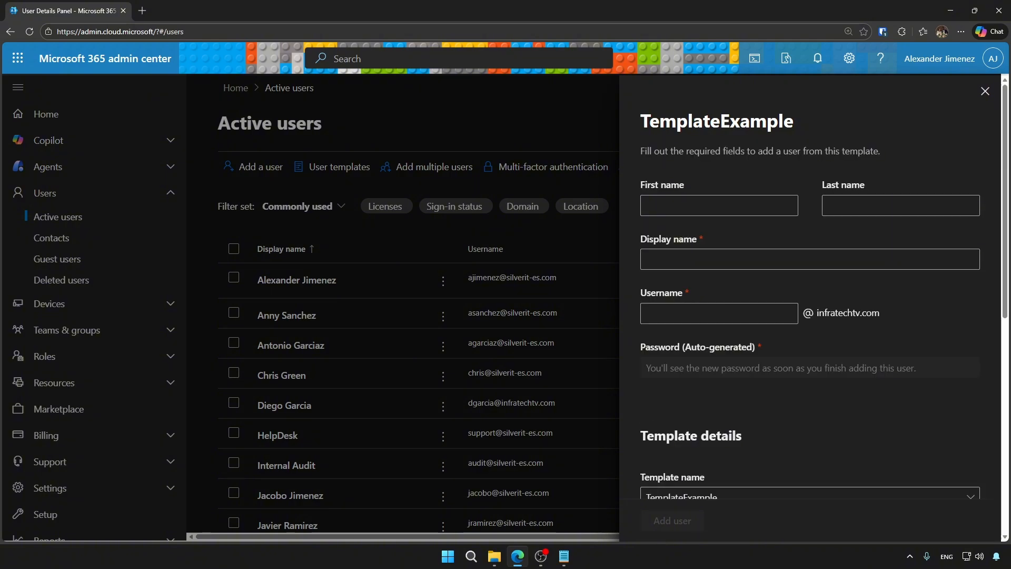
{"action": "left_click_drag", "start_coordinate": [883, 313], "coordinate": [801, 313]}
{"action": "scroll", "coordinate": [810, 316], "scroll_direction": "down", "scroll_amount": 2}
{"action": "left_click_drag", "start_coordinate": [641, 242], "coordinate": [757, 243]}
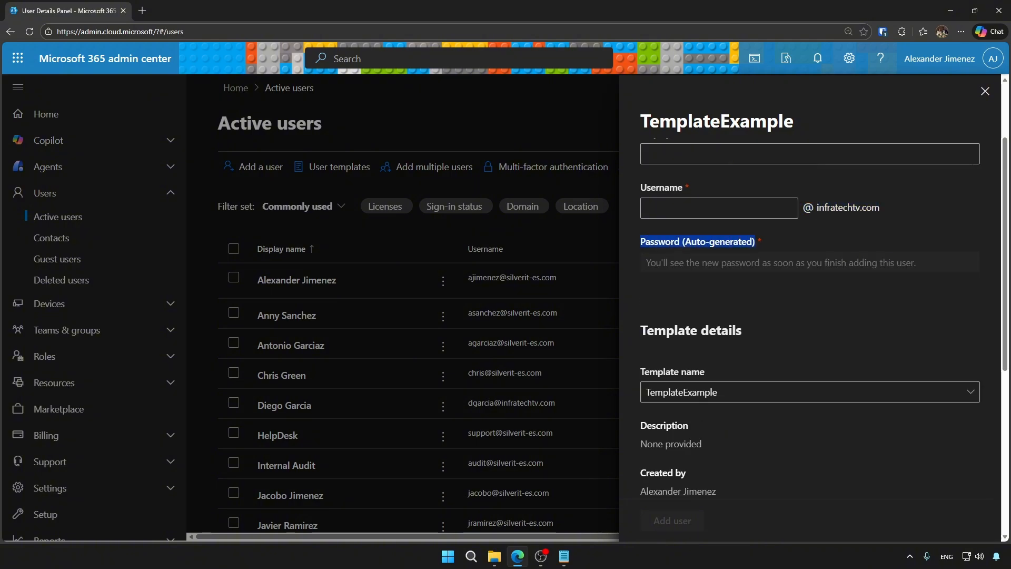
{"action": "scroll", "coordinate": [810, 316], "scroll_direction": "down", "scroll_amount": 3}
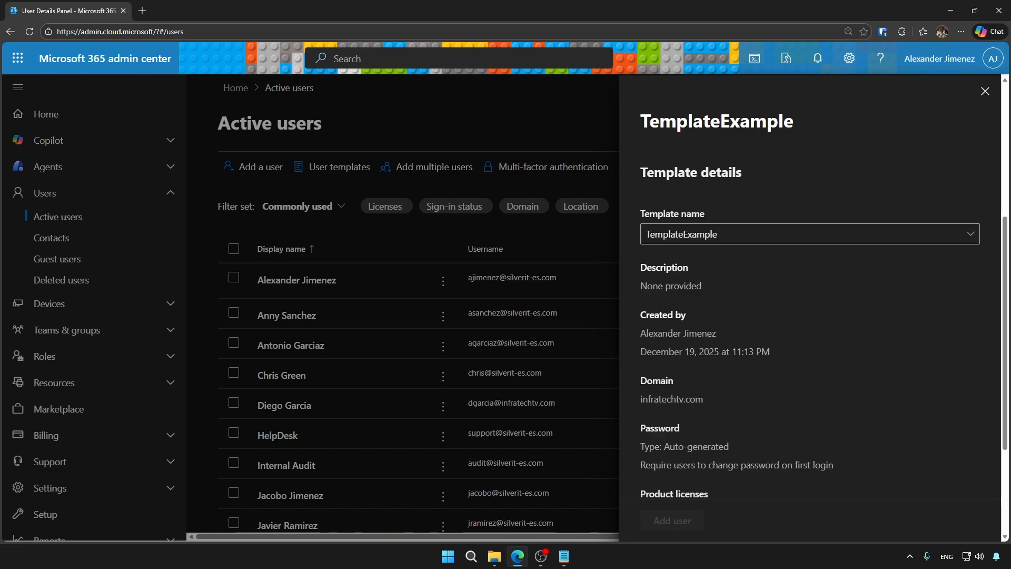
{"action": "scroll", "coordinate": [810, 316], "scroll_direction": "down", "scroll_amount": 2}
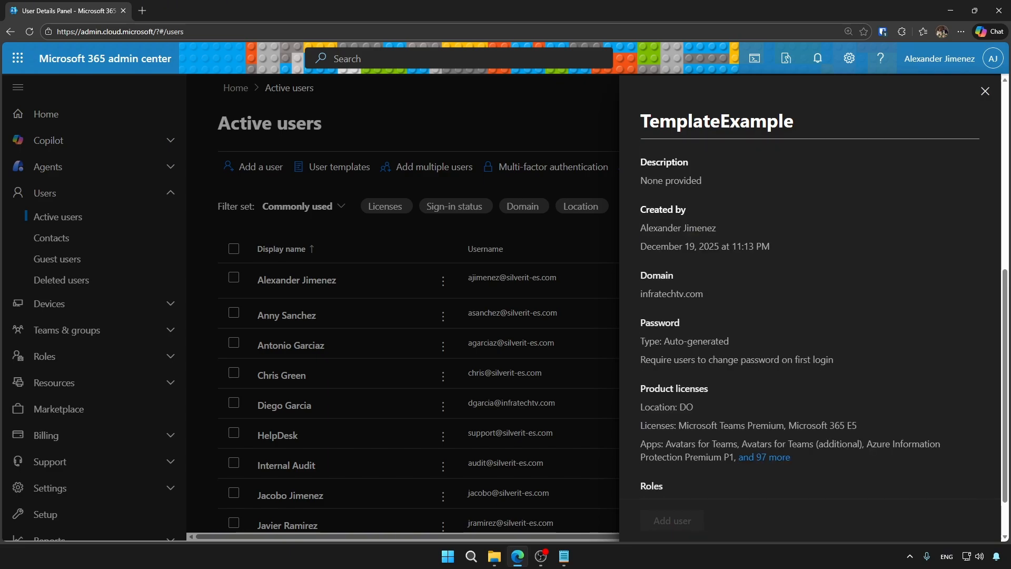
Review the template's roles and profile information details, then close the panel.
{"action": "left_click_drag", "start_coordinate": [641, 275], "coordinate": [675, 275]}
{"action": "left_click_drag", "start_coordinate": [640, 323], "coordinate": [680, 323]}
{"action": "left_click_drag", "start_coordinate": [640, 389], "coordinate": [710, 389]}
{"action": "scroll", "coordinate": [709, 389], "scroll_direction": "down", "scroll_amount": 2}
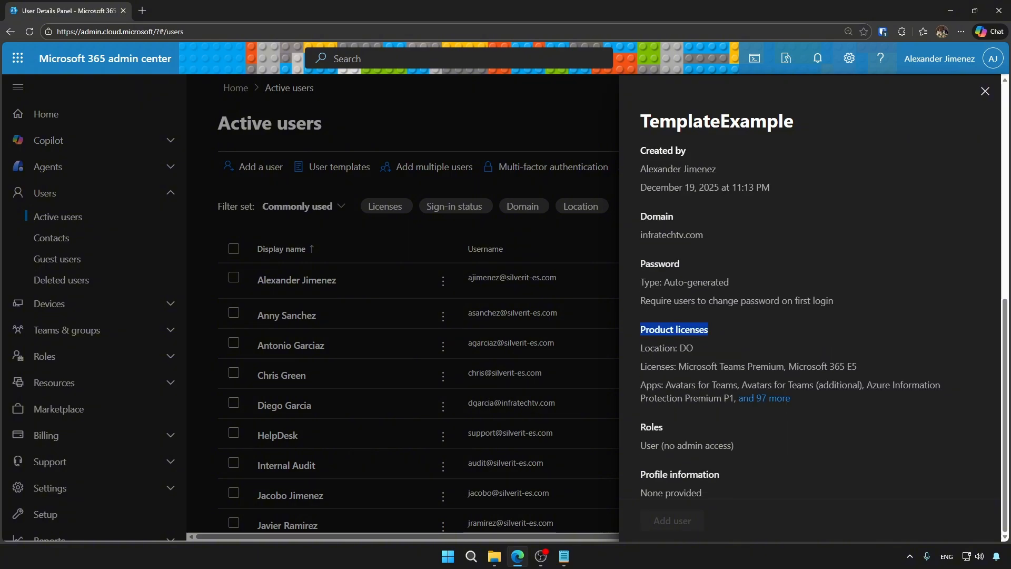
{"action": "left_click_drag", "start_coordinate": [640, 427], "coordinate": [662, 427]}
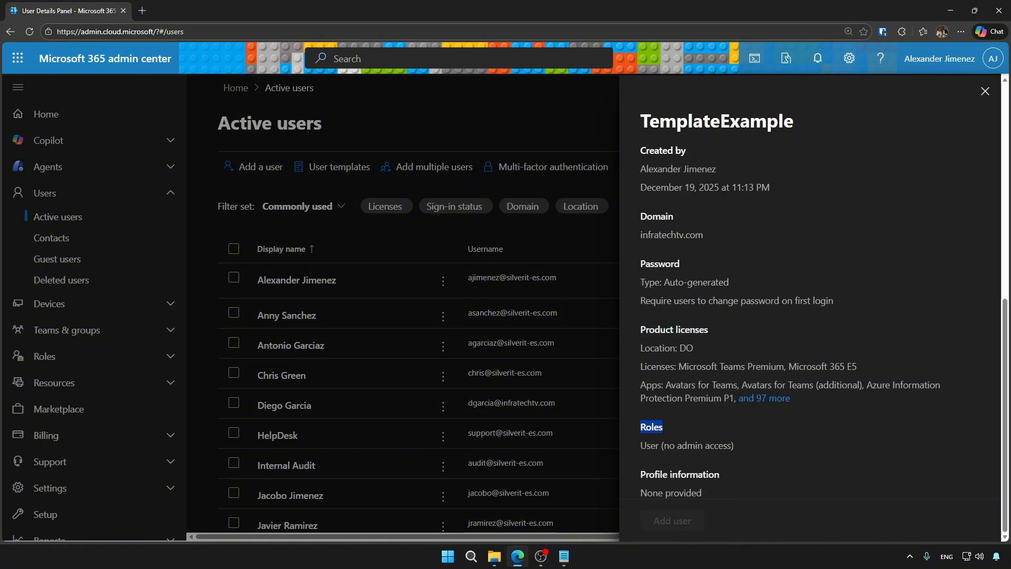
{"action": "left_click_drag", "start_coordinate": [641, 474], "coordinate": [702, 493]}
{"action": "scroll", "coordinate": [810, 316], "scroll_direction": "up", "scroll_amount": 5}
{"action": "scroll", "coordinate": [810, 316], "scroll_direction": "up", "scroll_amount": 2}
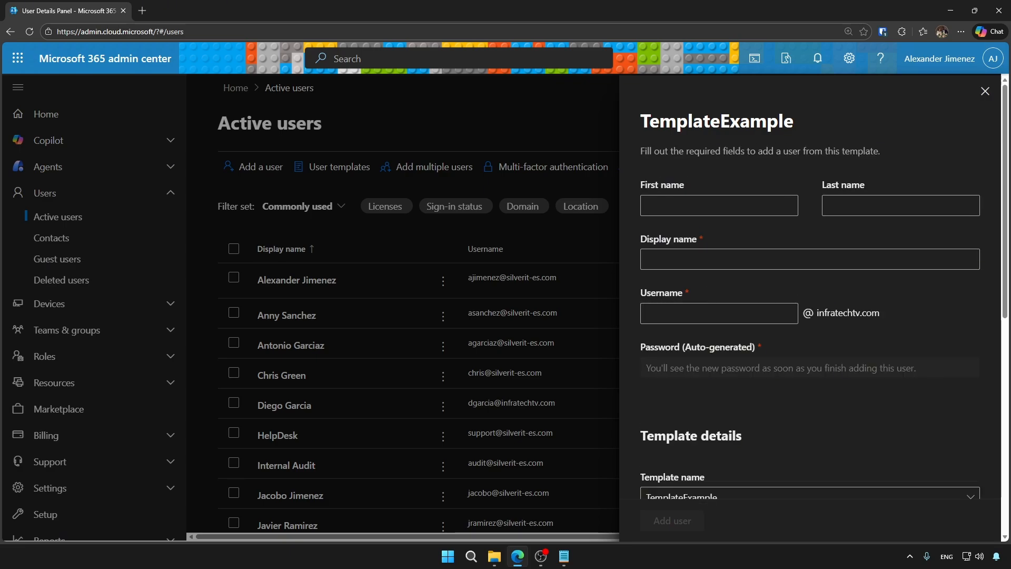
{"action": "left_click", "coordinate": [985, 91]}
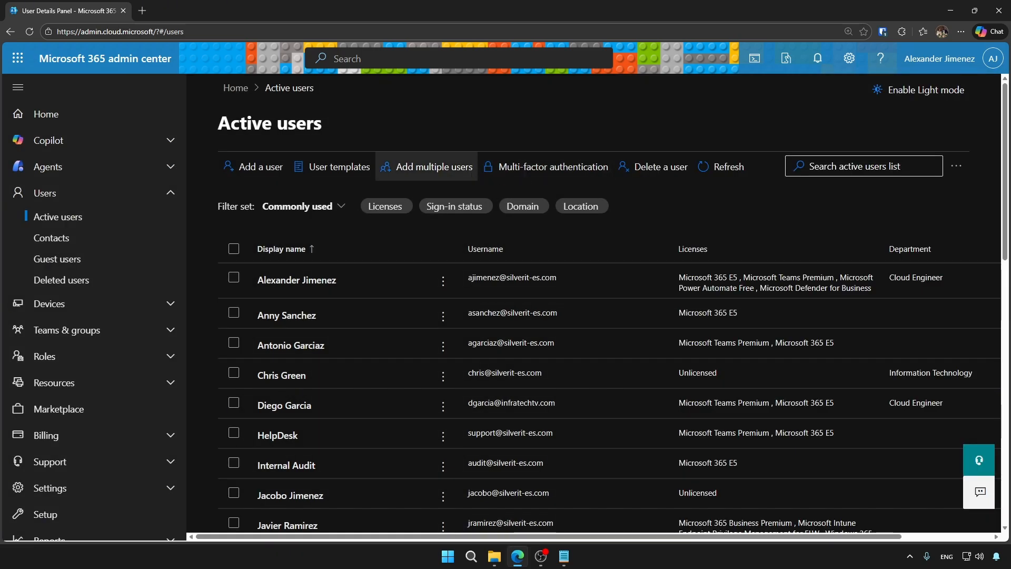
{"action": "left_click", "coordinate": [427, 166]}
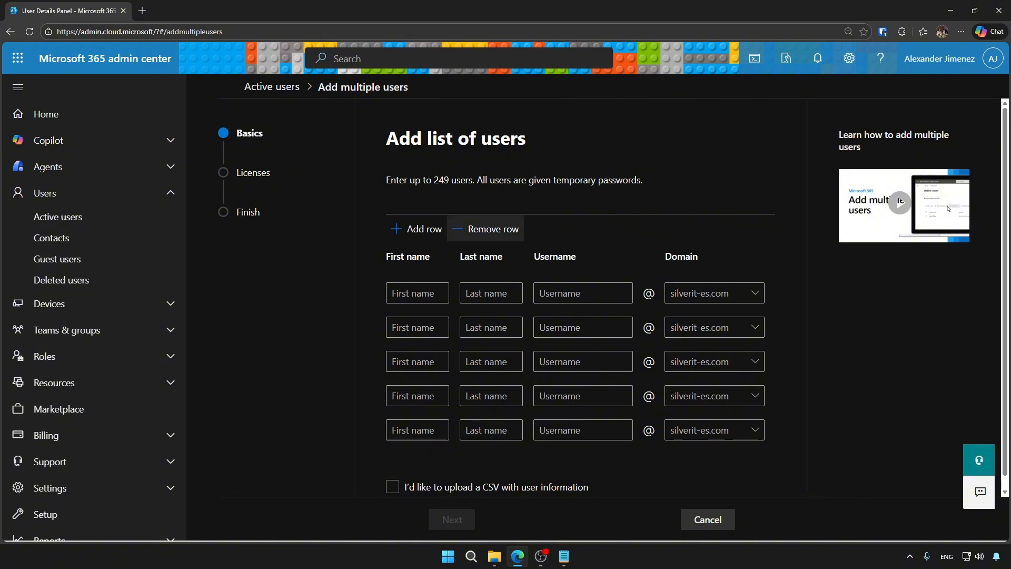
{"action": "left_click", "coordinate": [486, 229]}
{"action": "left_click", "coordinate": [486, 229]}
{"action": "left_click_drag", "start_coordinate": [432, 180], "coordinate": [456, 180]}
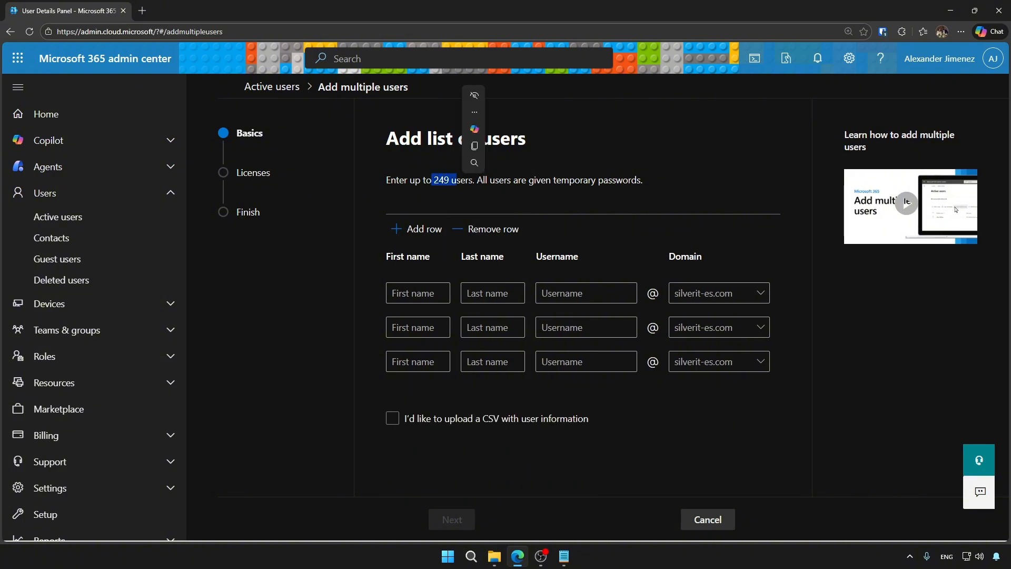
{"action": "left_click", "coordinate": [457, 183]}
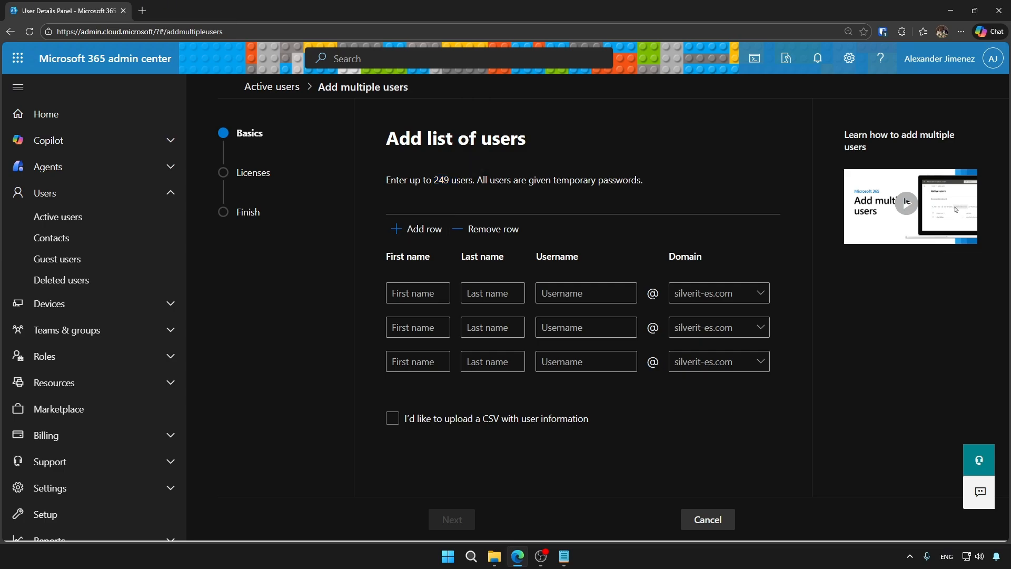
{"action": "left_click", "coordinate": [418, 293]}
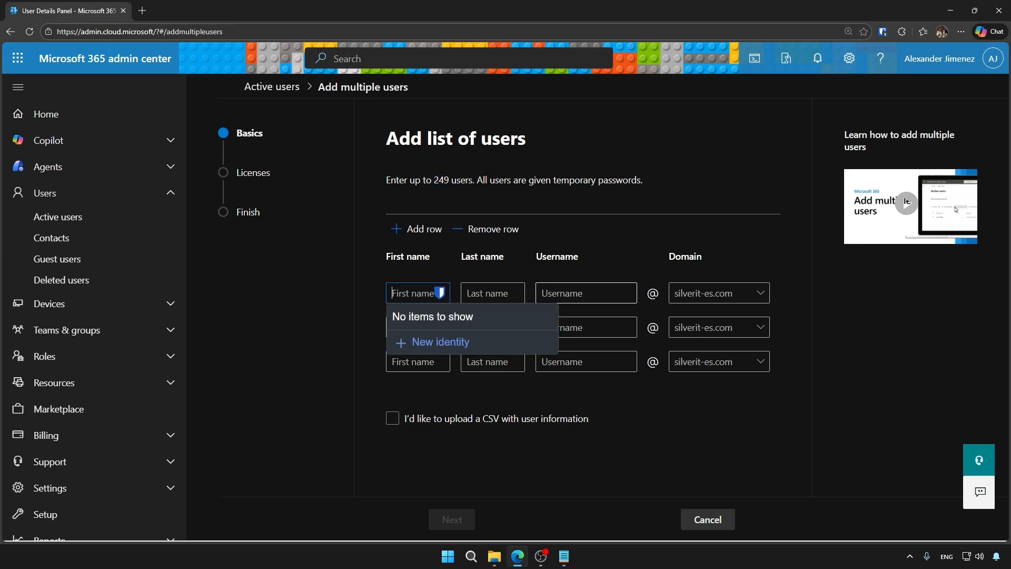
{"action": "left_click", "coordinate": [587, 293]}
{"action": "left_click", "coordinate": [720, 293]}
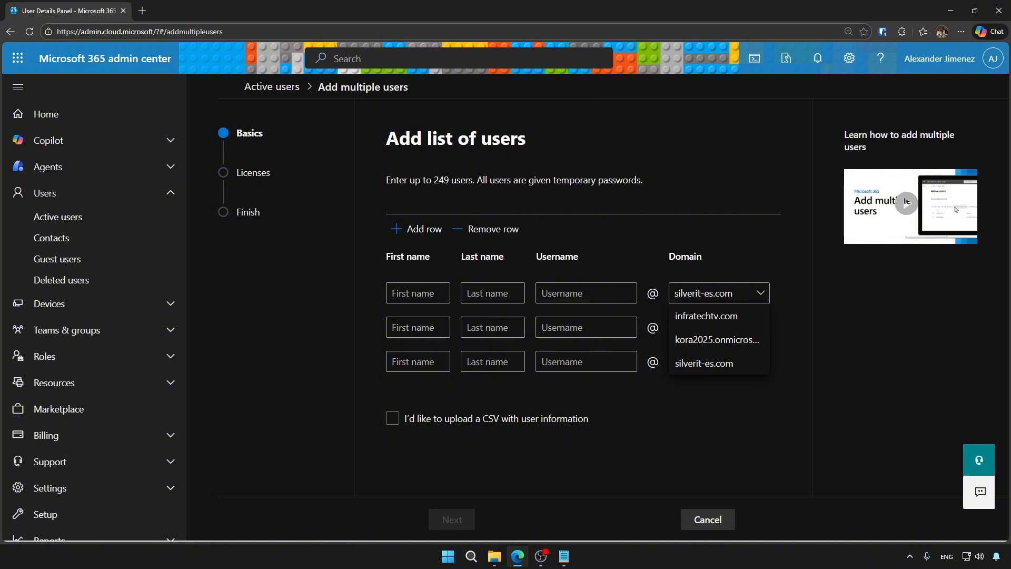
{"action": "left_click", "coordinate": [719, 294]}
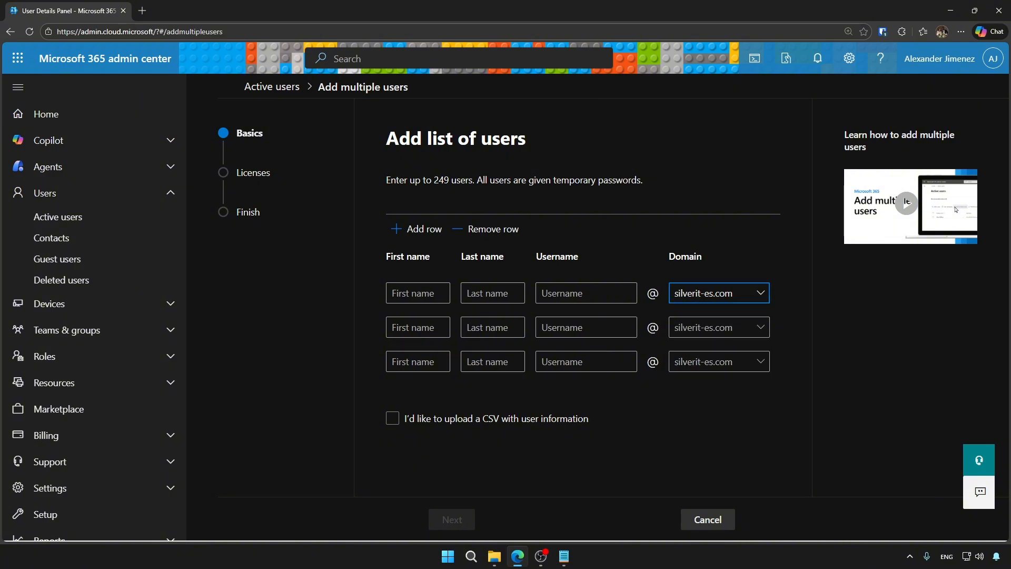
{"action": "left_click", "coordinate": [392, 417]}
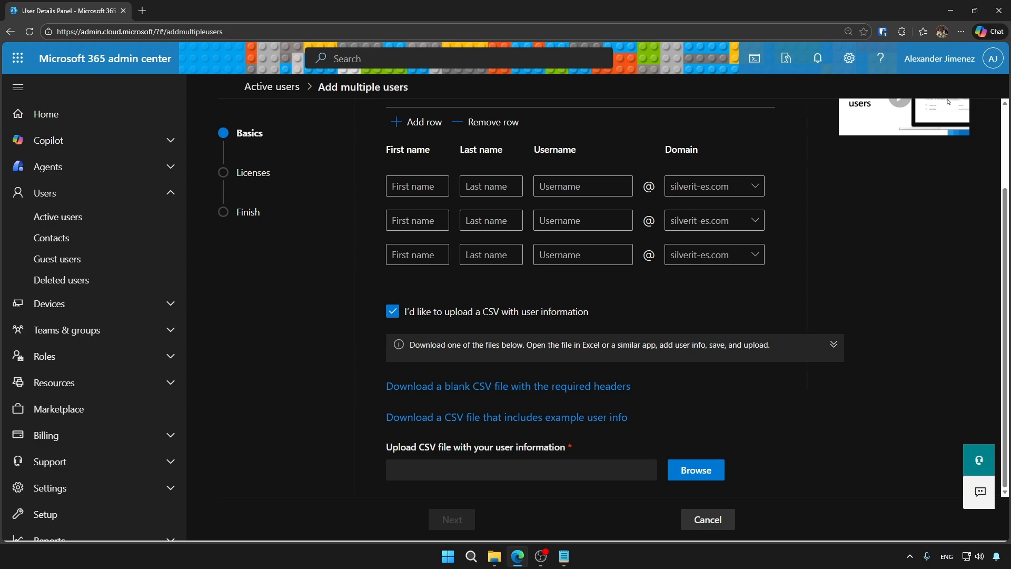
{"action": "left_click", "coordinate": [417, 187]}
{"action": "type", "text": "a"}
{"action": "key", "text": "Tab"}
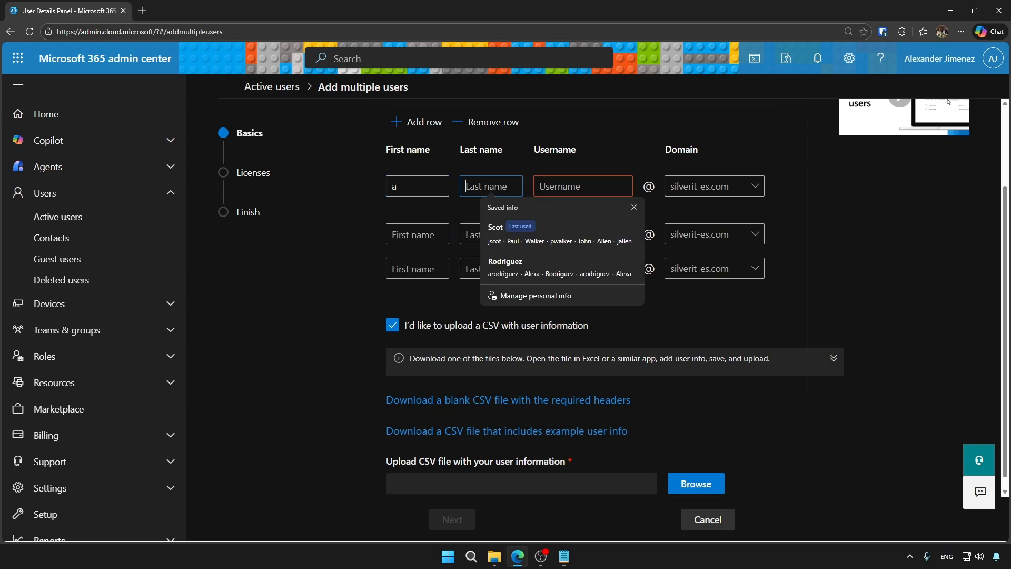
{"action": "type", "text": "a"}
{"action": "key", "text": "Tab"}
{"action": "type", "text": "a"}
{"action": "key", "text": "Return"}
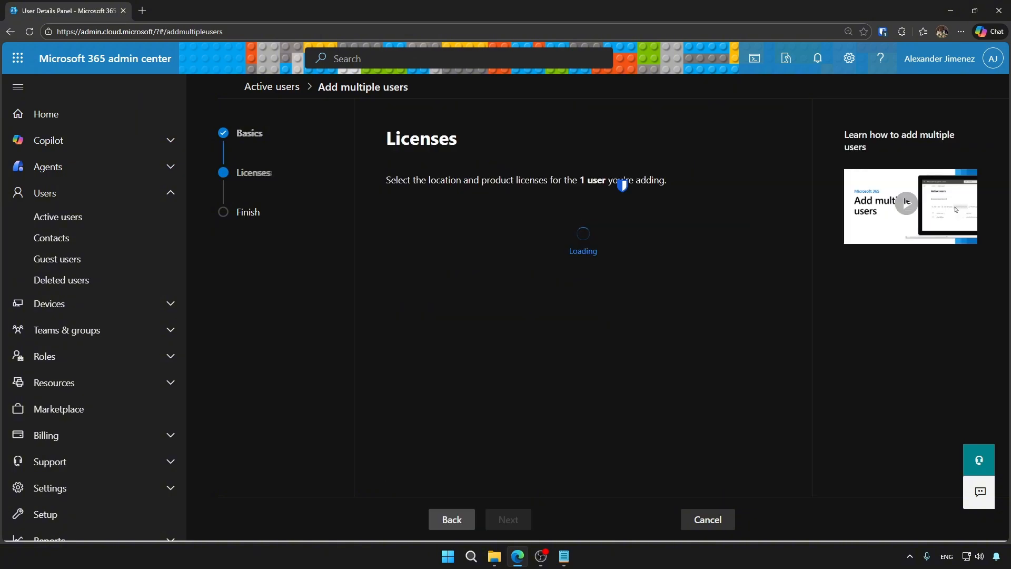
{"action": "scroll", "coordinate": [583, 295], "scroll_direction": "down", "scroll_amount": 3}
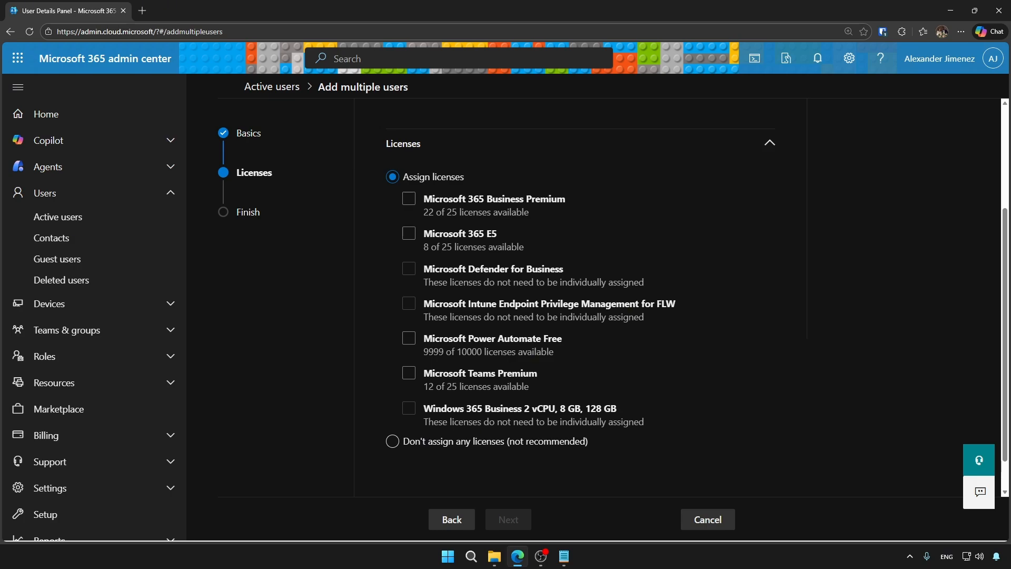
{"action": "left_click", "coordinate": [708, 520]}
{"action": "left_click", "coordinate": [504, 313]}
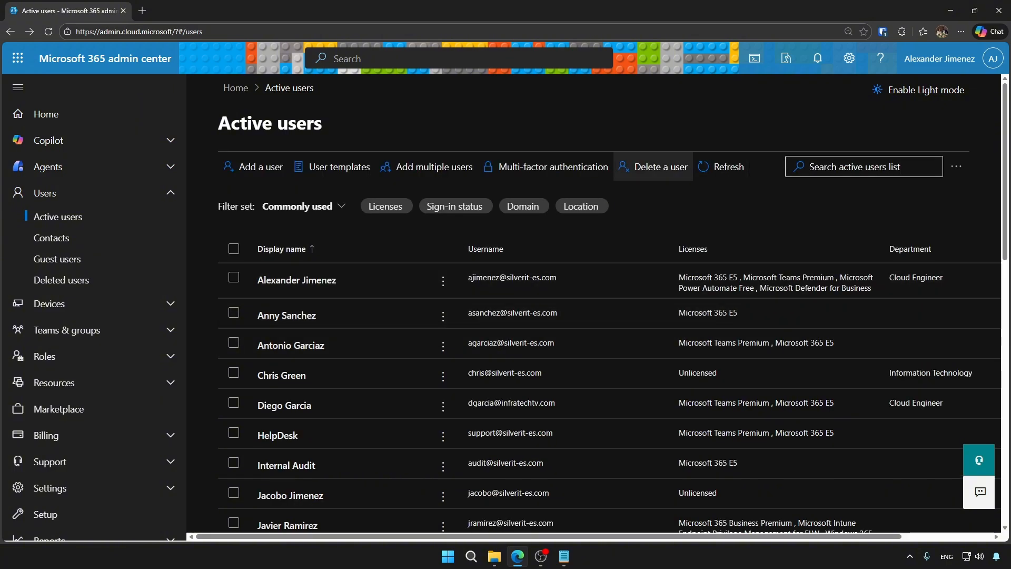
Select the fourth user account for deletion.
{"action": "left_click", "coordinate": [655, 167]}
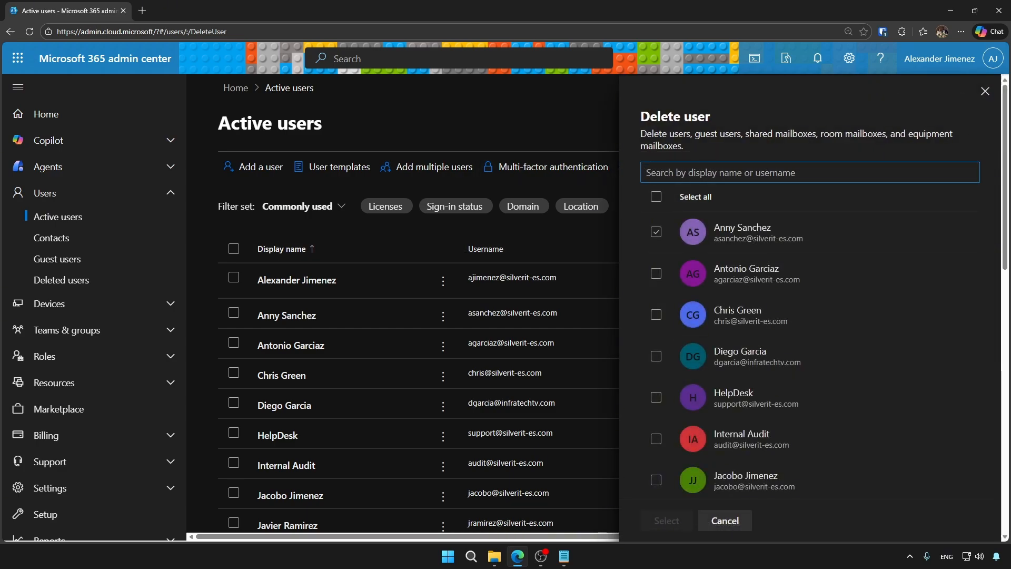
{"action": "scroll", "coordinate": [657, 248], "scroll_direction": "down", "scroll_amount": 4}
{"action": "scroll", "coordinate": [657, 248], "scroll_direction": "up", "scroll_amount": 3}
{"action": "left_click", "coordinate": [656, 262]}
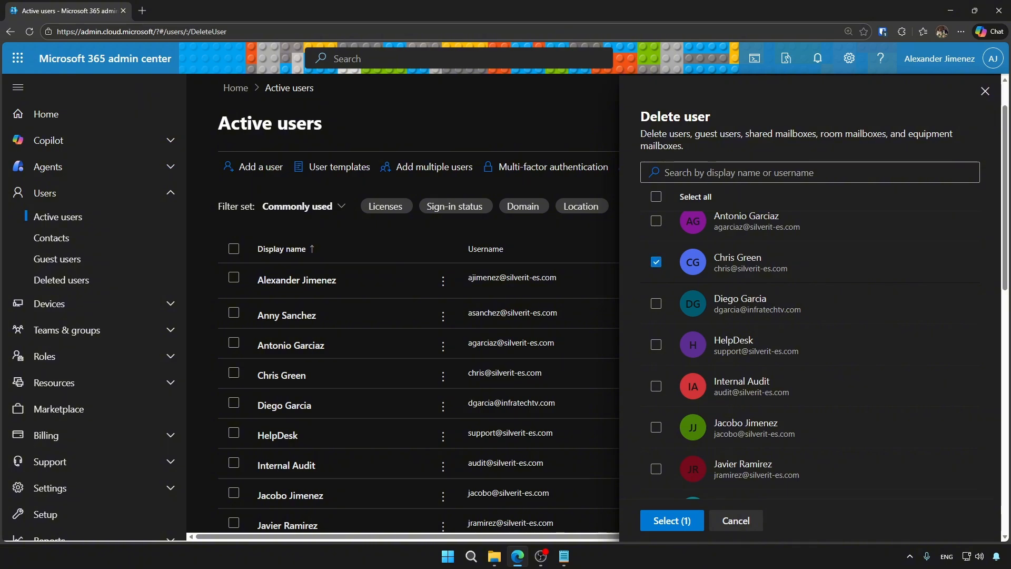
{"action": "left_click", "coordinate": [672, 520]}
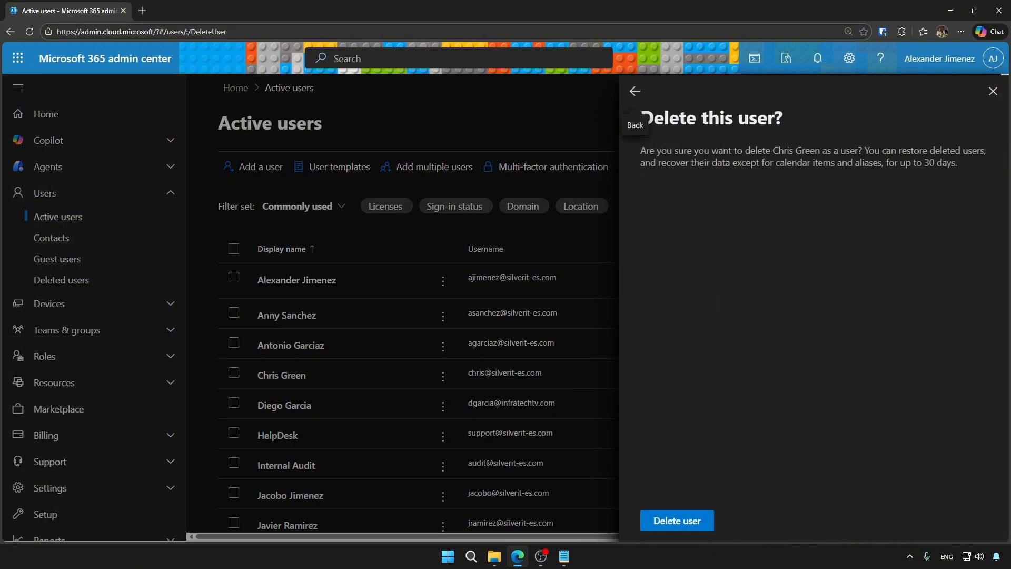
Read the 30-day restore and calendar warnings, then confirm deleting the user.
{"action": "left_click_drag", "start_coordinate": [641, 150], "coordinate": [957, 163]}
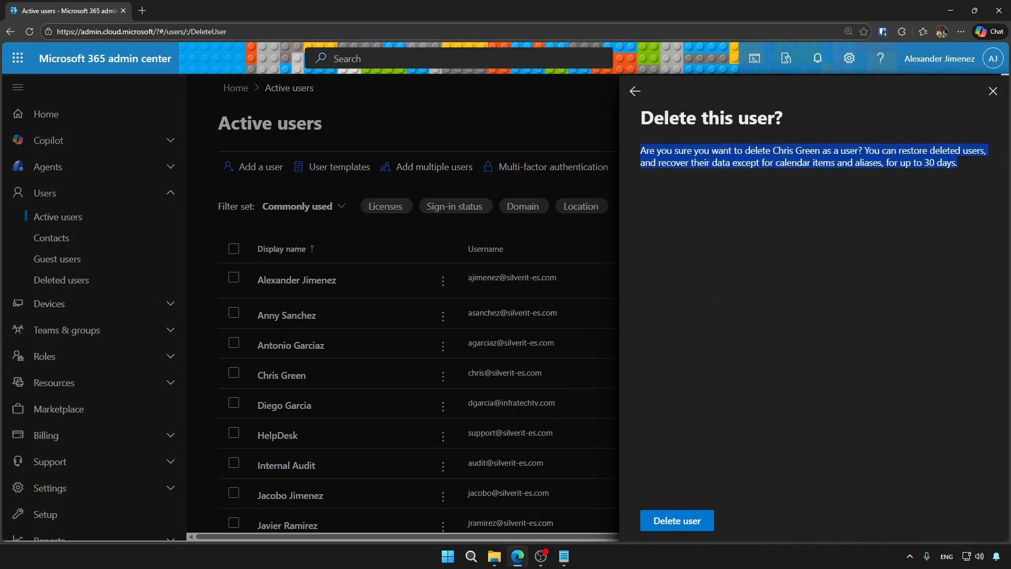
{"action": "left_click", "coordinate": [822, 237]}
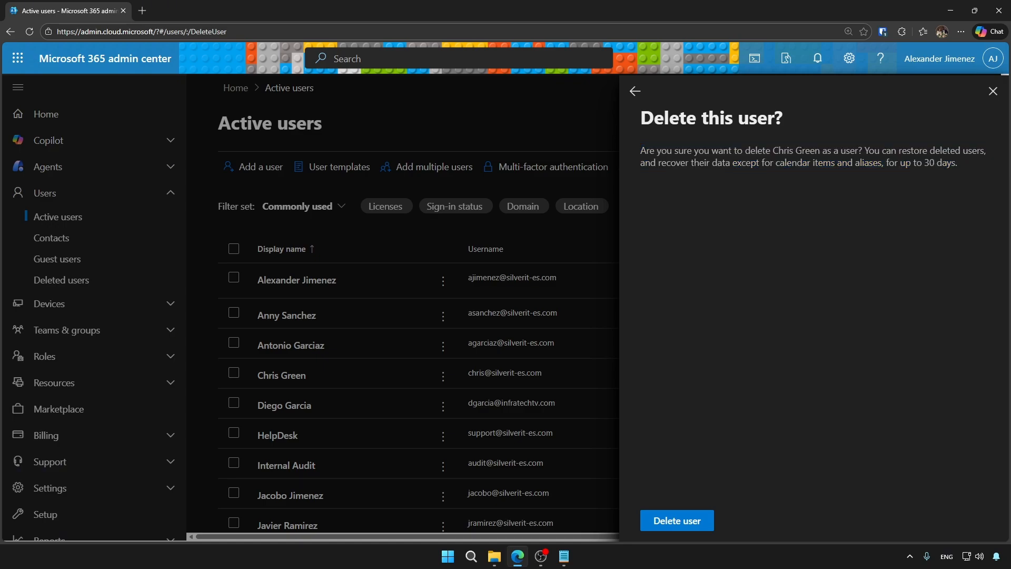
{"action": "left_click_drag", "start_coordinate": [958, 163], "coordinate": [773, 150]}
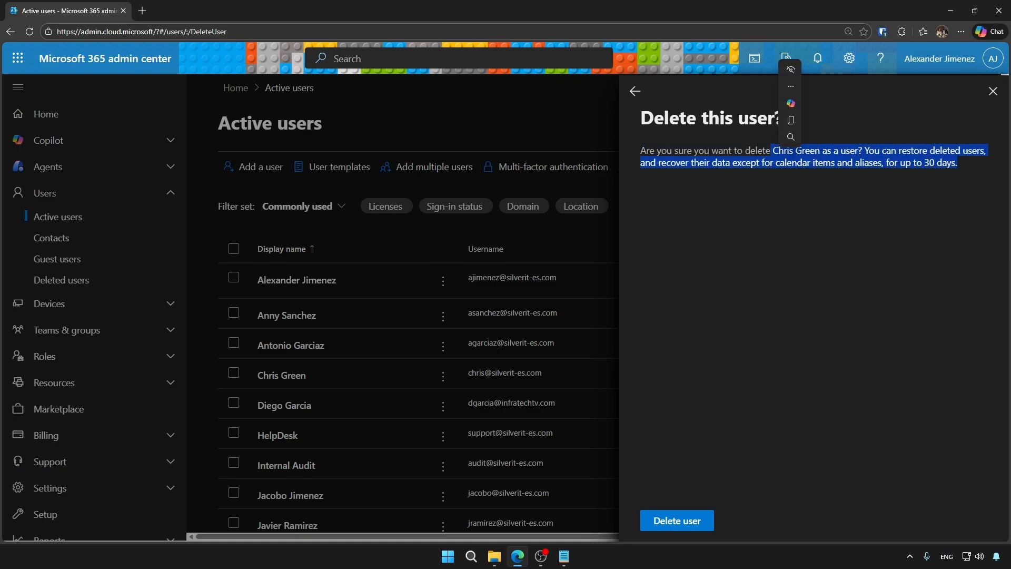
{"action": "left_click", "coordinate": [806, 237]}
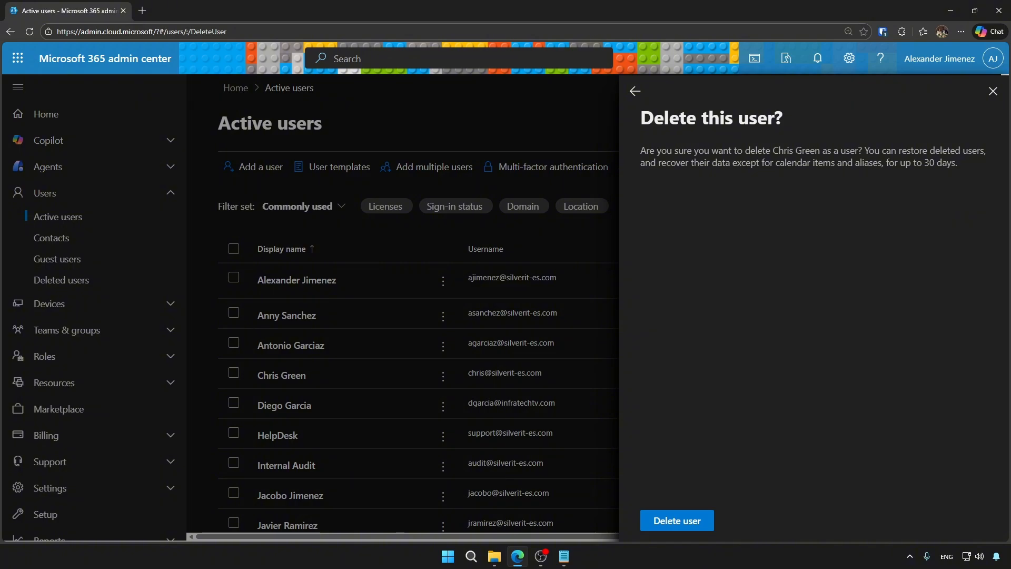
{"action": "left_click_drag", "start_coordinate": [775, 162], "coordinate": [810, 162]}
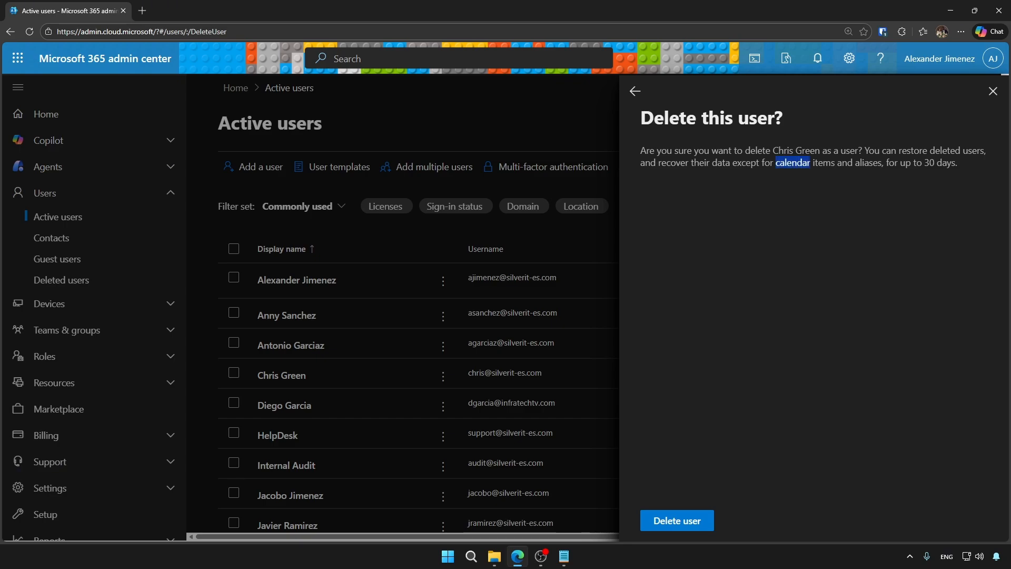
{"action": "left_click_drag", "start_coordinate": [811, 163], "coordinate": [884, 163]}
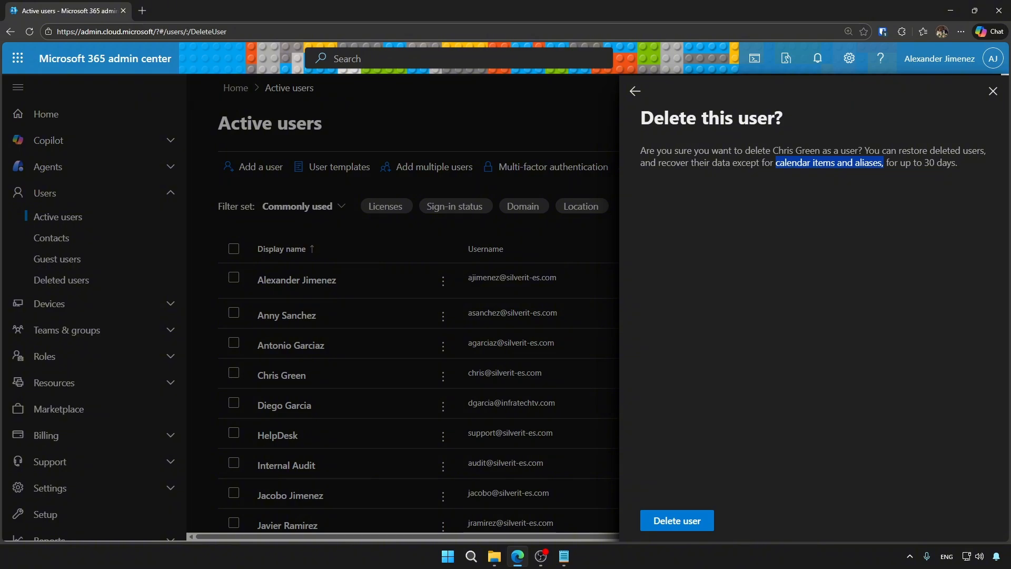
{"action": "left_click", "coordinate": [886, 165]}
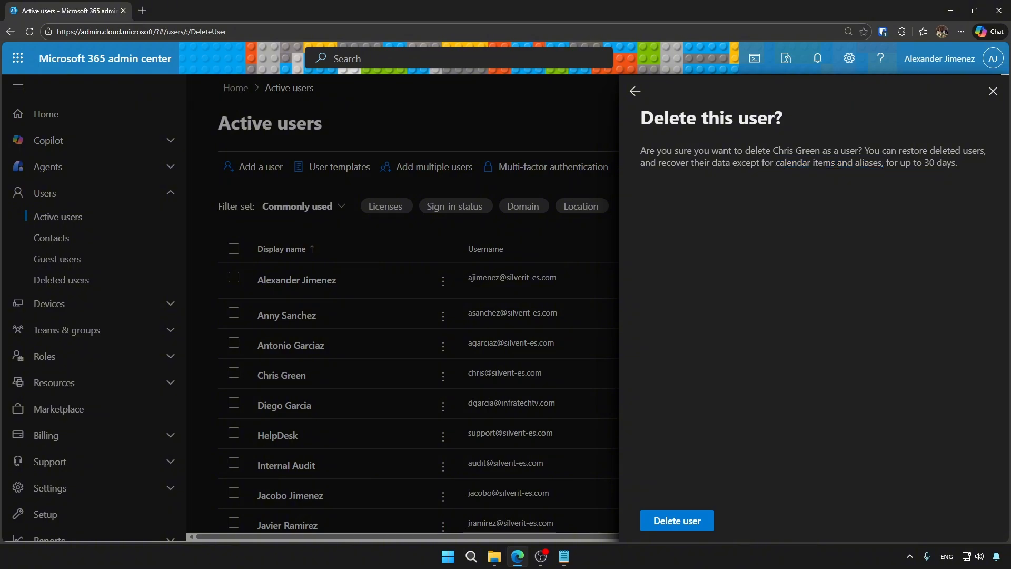
{"action": "mouse_move", "coordinate": [885, 163]}
{"action": "left_mouse_down"}
{"action": "mouse_move", "coordinate": [956, 162]}
{"action": "mouse_move", "coordinate": [878, 163]}
{"action": "left_mouse_up"}
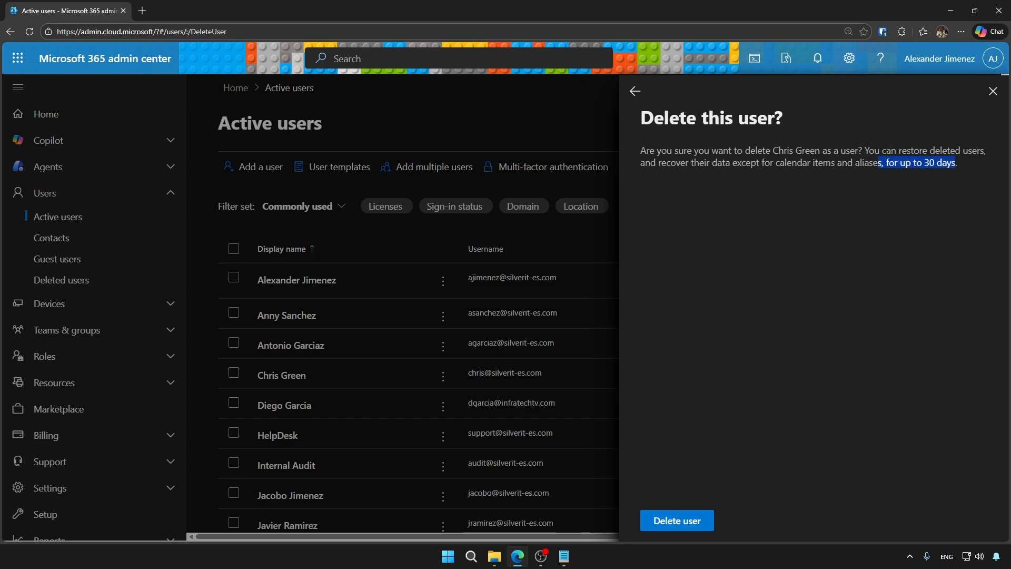
{"action": "left_click_drag", "start_coordinate": [776, 163], "coordinate": [878, 163]}
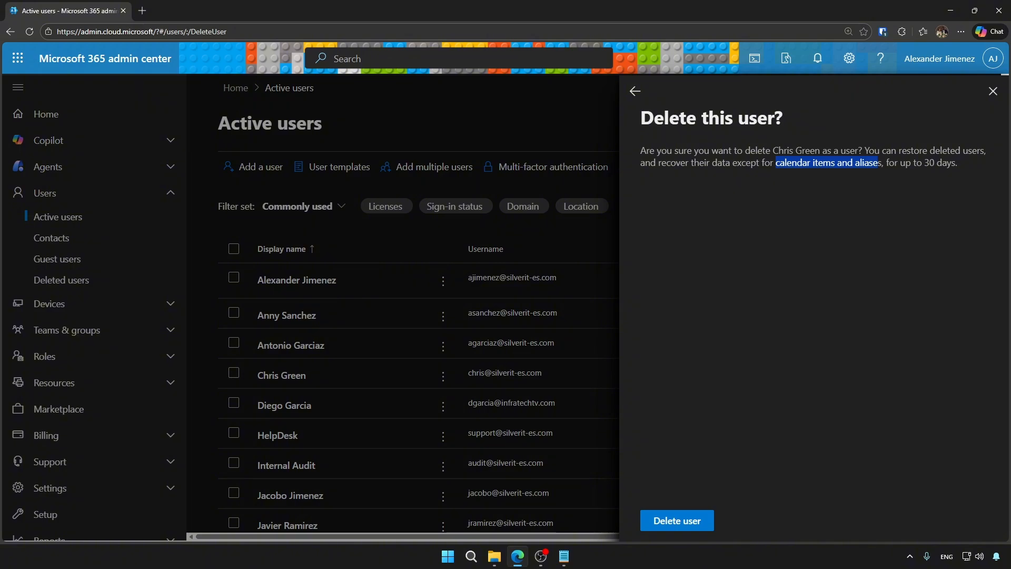
{"action": "left_click", "coordinate": [677, 520]}
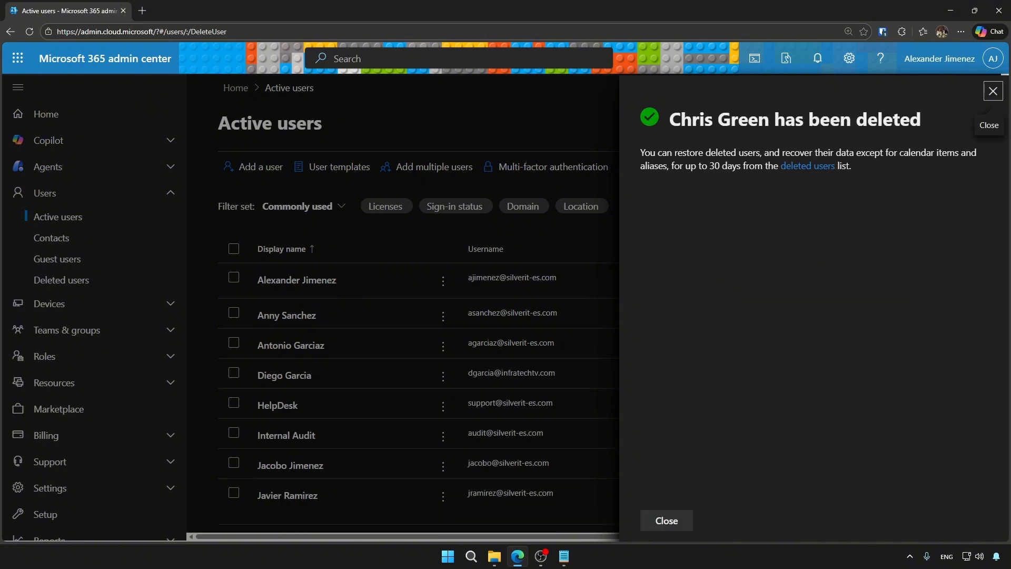
{"action": "left_click", "coordinate": [666, 520]}
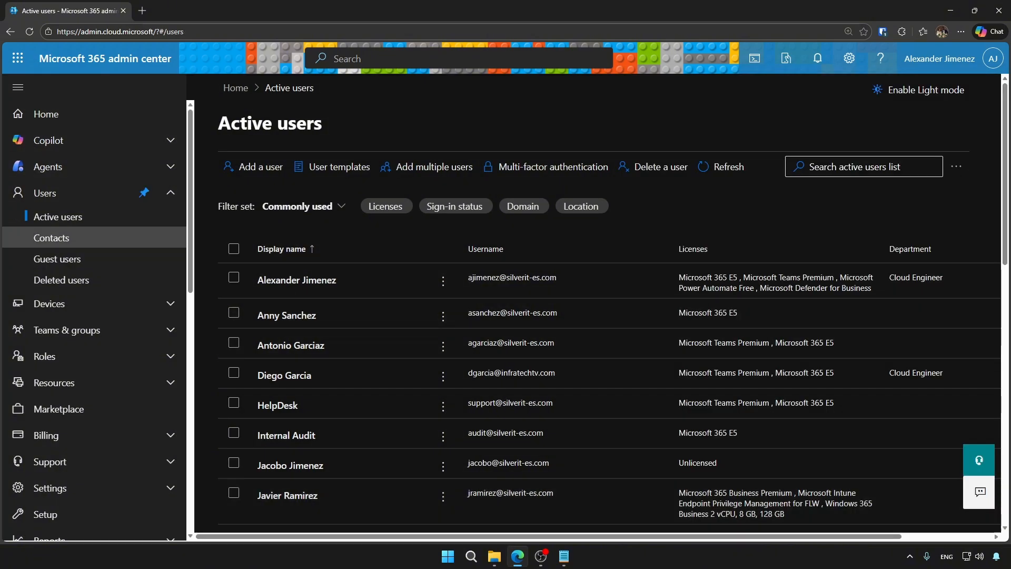
{"action": "left_click", "coordinate": [61, 279]}
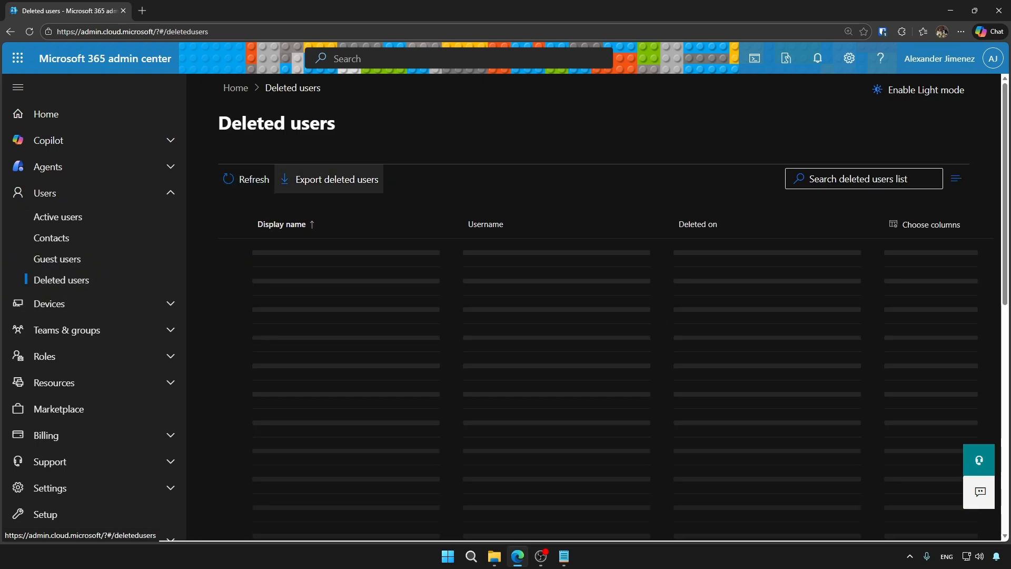
{"action": "left_click", "coordinate": [246, 179]}
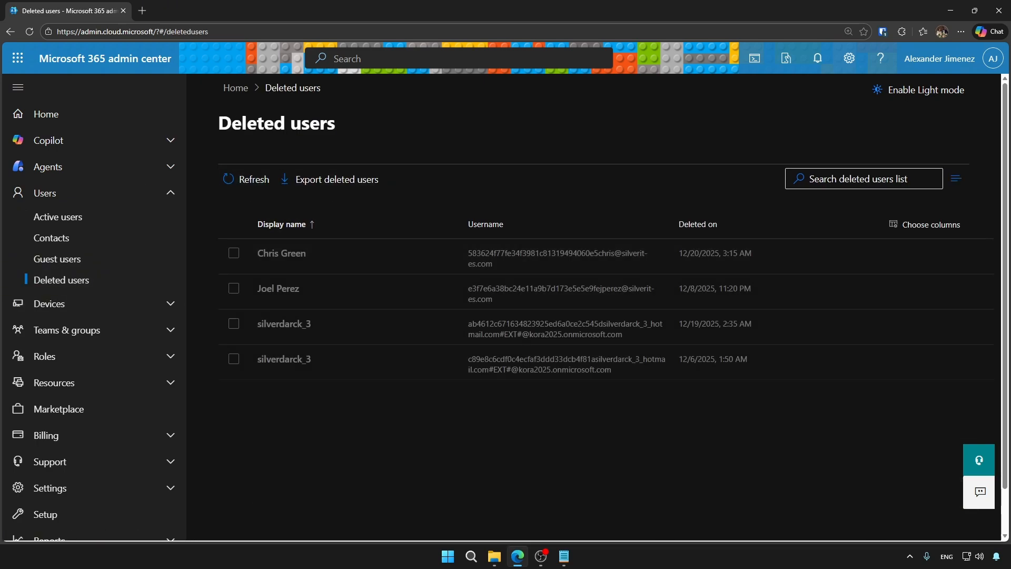
{"action": "left_click", "coordinate": [234, 253]}
{"action": "left_click", "coordinate": [313, 179]}
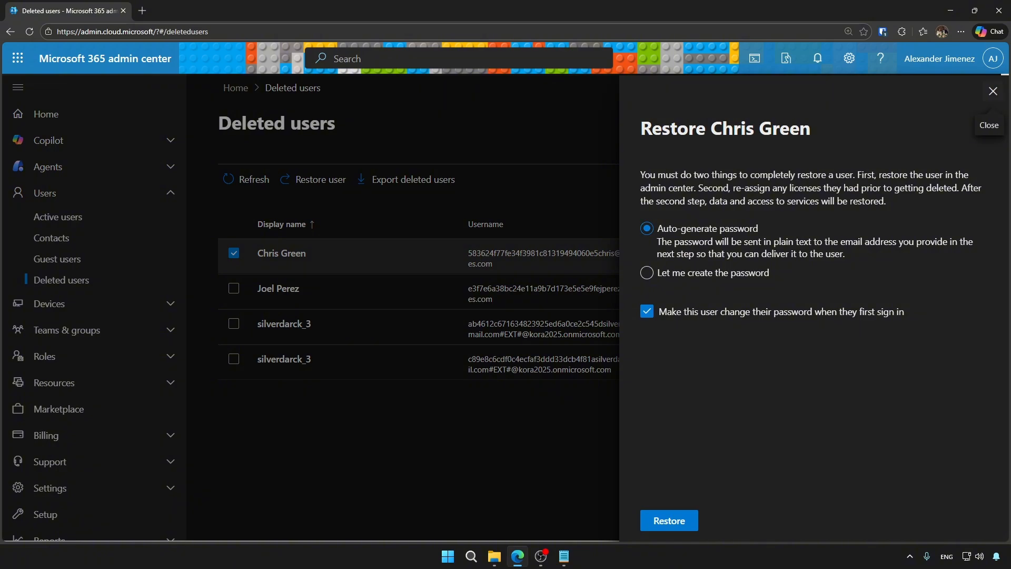
{"action": "left_click", "coordinate": [993, 91]}
{"action": "left_click", "coordinate": [58, 216]}
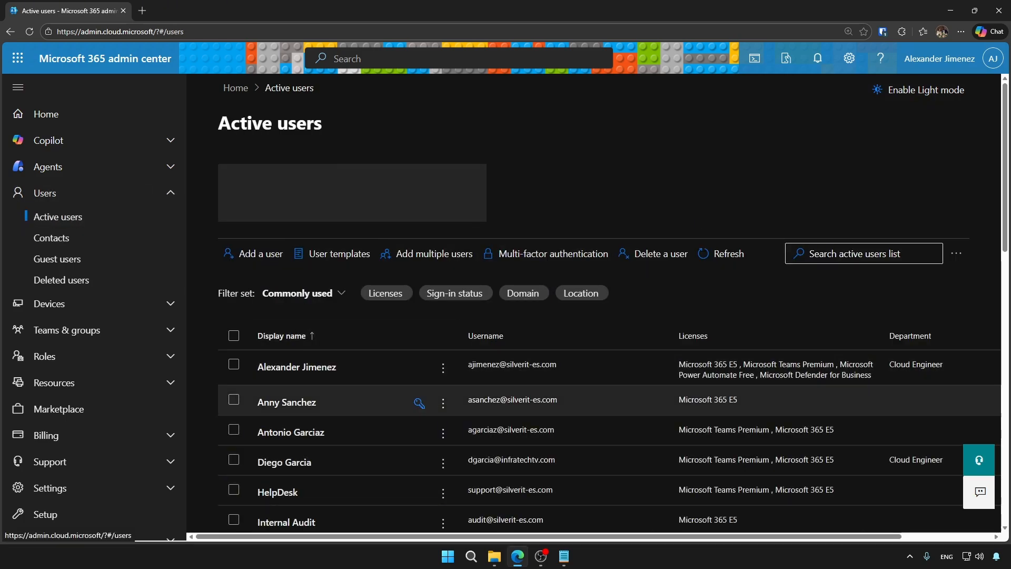
Open the second user's details and require a password change at next sign-in under Reset password.
{"action": "left_click", "coordinate": [233, 372]}
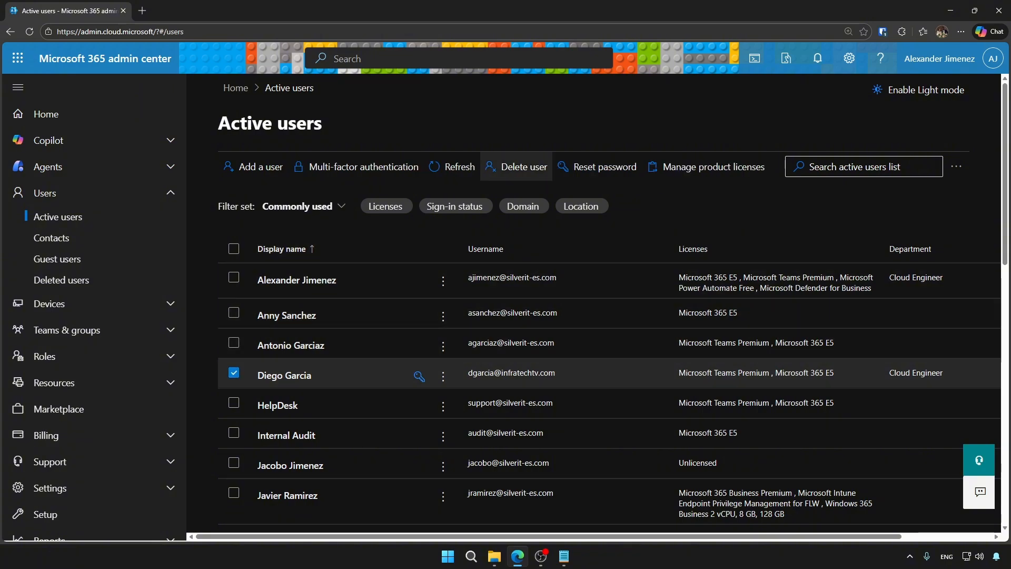
{"action": "left_click", "coordinate": [233, 372]}
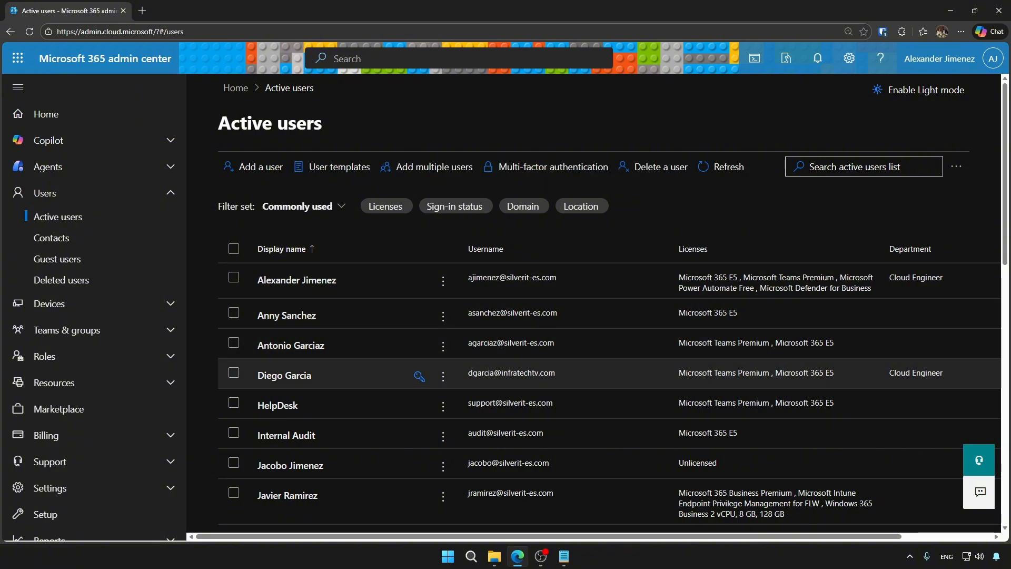
{"action": "left_click", "coordinate": [287, 315]}
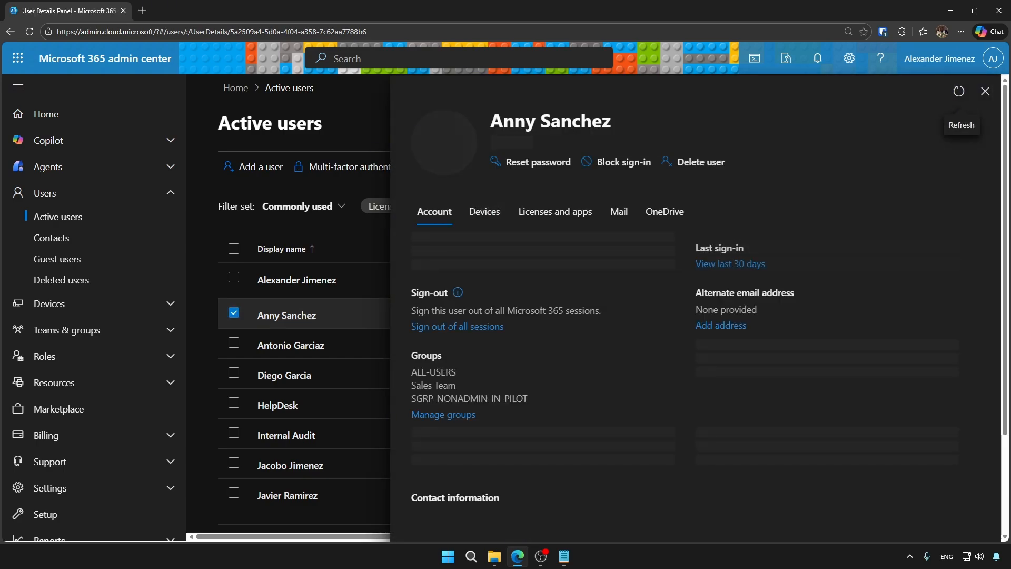
{"action": "left_click", "coordinate": [533, 155]}
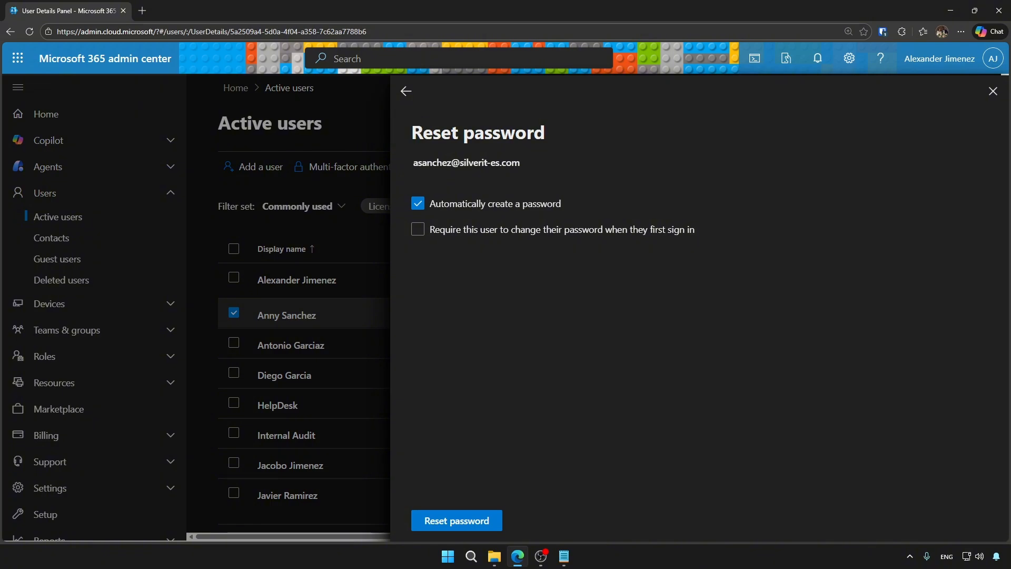
{"action": "left_click", "coordinate": [417, 229]}
{"action": "left_click", "coordinate": [406, 91]}
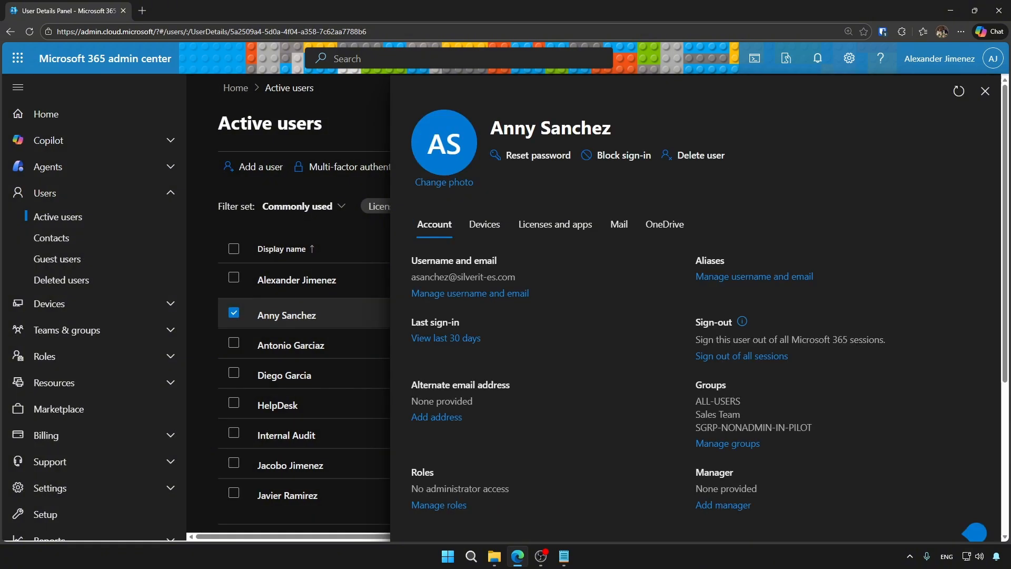
{"action": "left_click", "coordinate": [615, 154]}
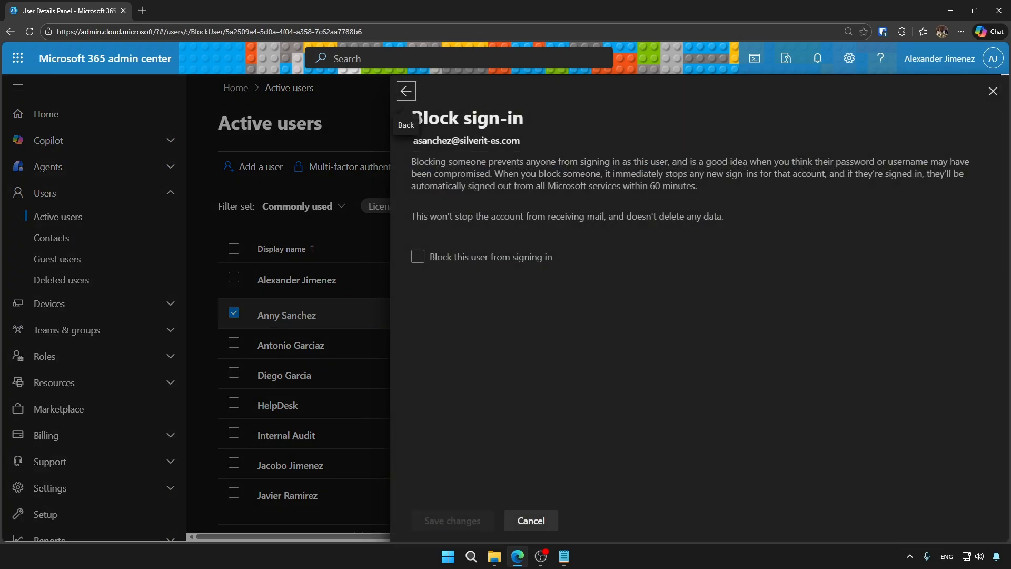
{"action": "left_click_drag", "start_coordinate": [697, 186], "coordinate": [458, 174]}
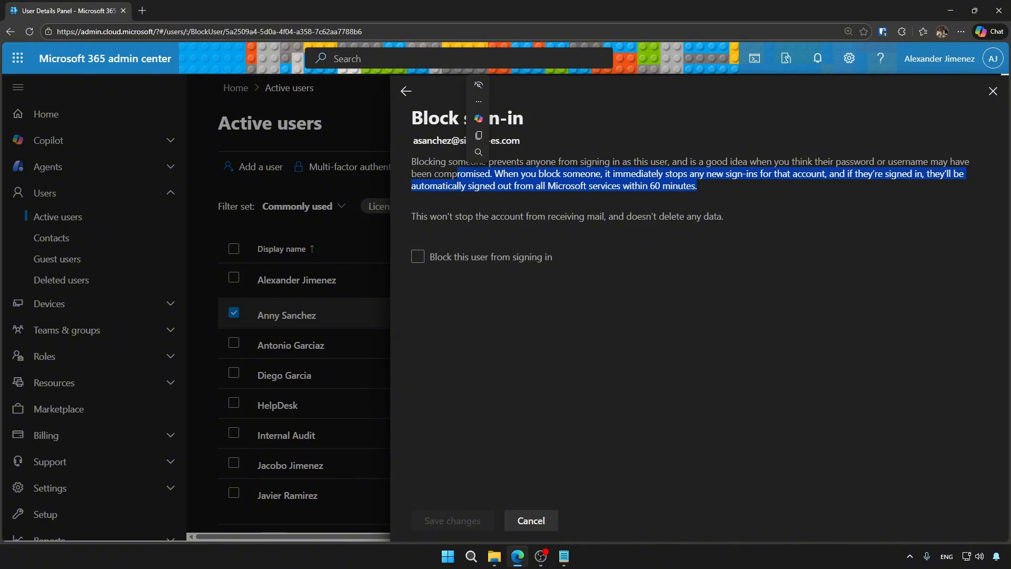
{"action": "left_click", "coordinate": [418, 256]}
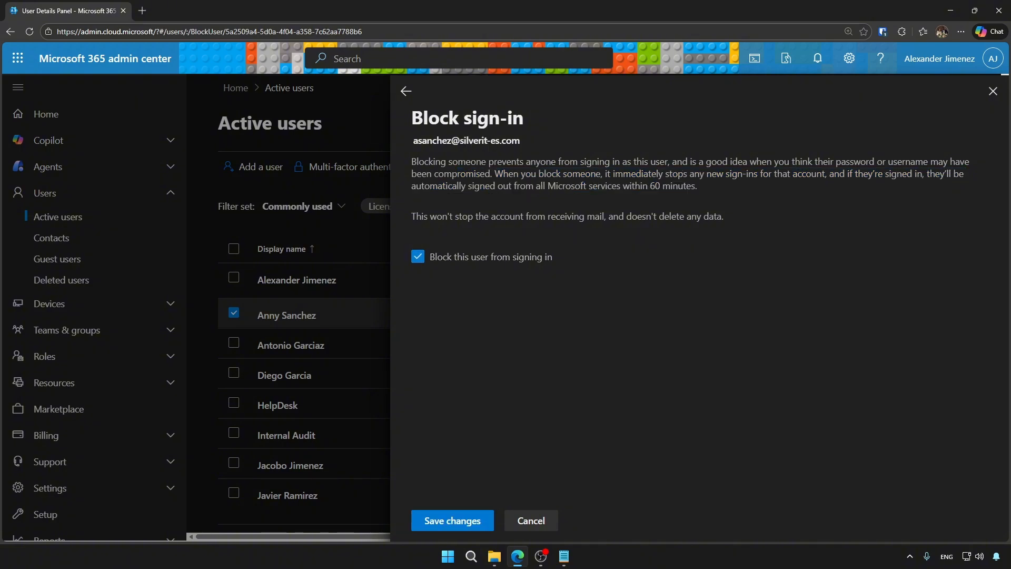
{"action": "left_click", "coordinate": [453, 520]}
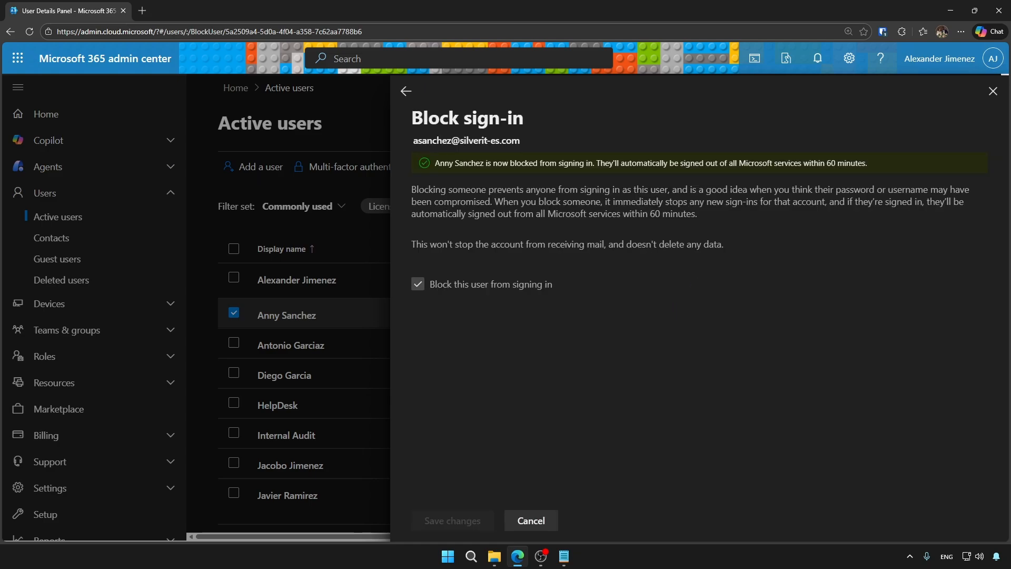
{"action": "left_click", "coordinate": [406, 91]}
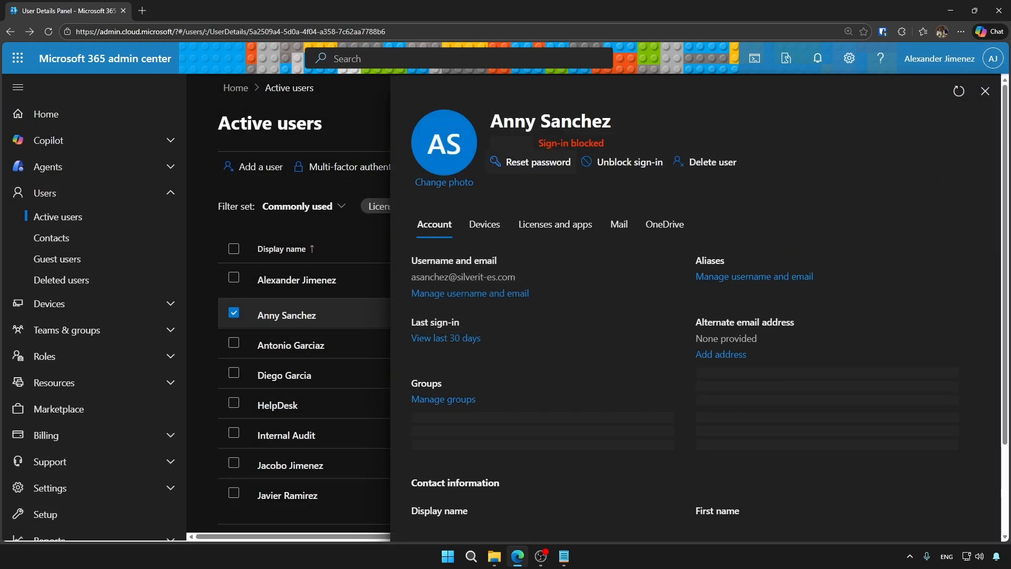
{"action": "left_click_drag", "start_coordinate": [495, 143], "coordinate": [561, 143]}
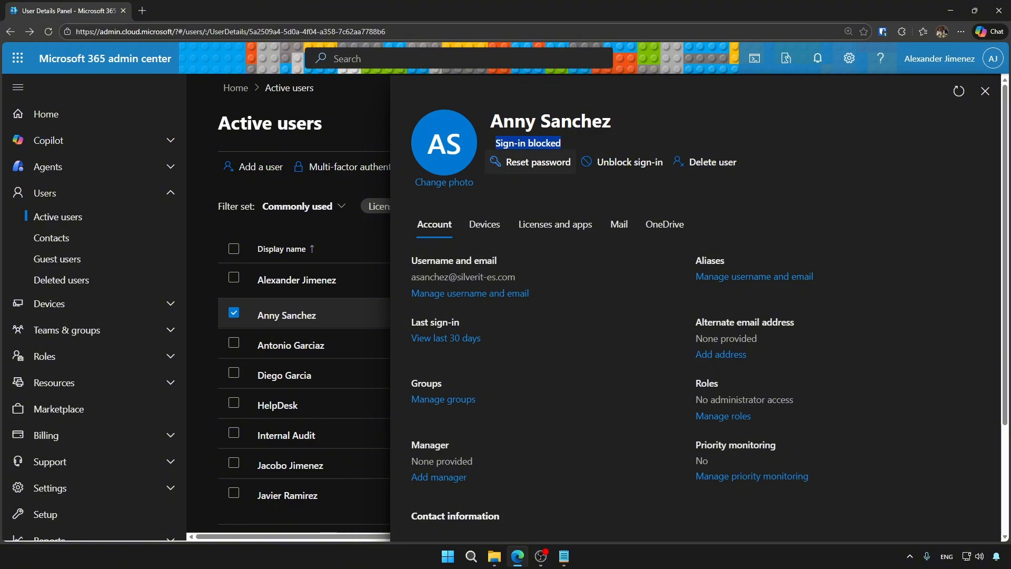
{"action": "left_click", "coordinate": [538, 162]}
{"action": "left_click", "coordinate": [407, 91]}
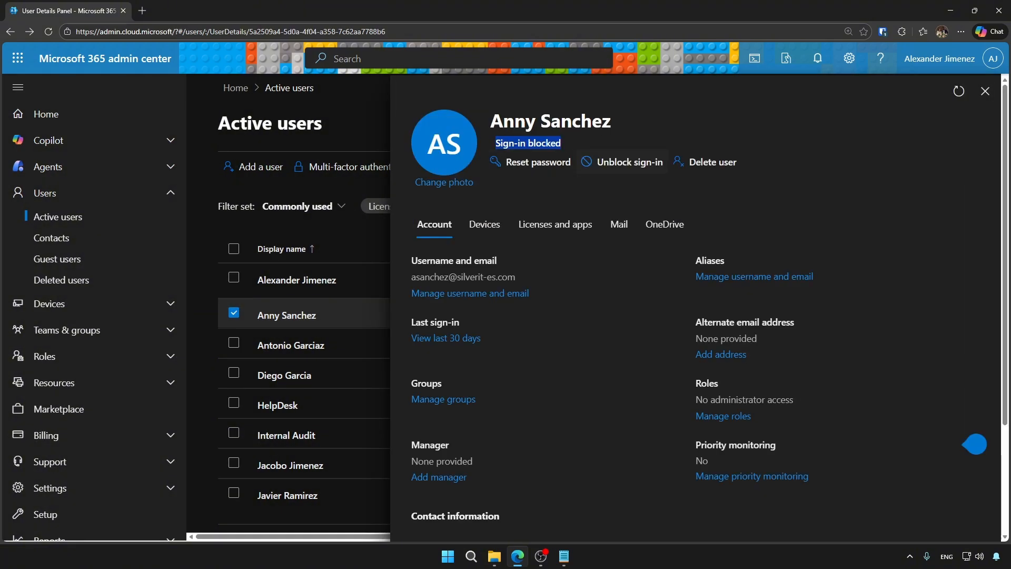
{"action": "left_click", "coordinate": [630, 162]}
{"action": "left_click", "coordinate": [418, 256]}
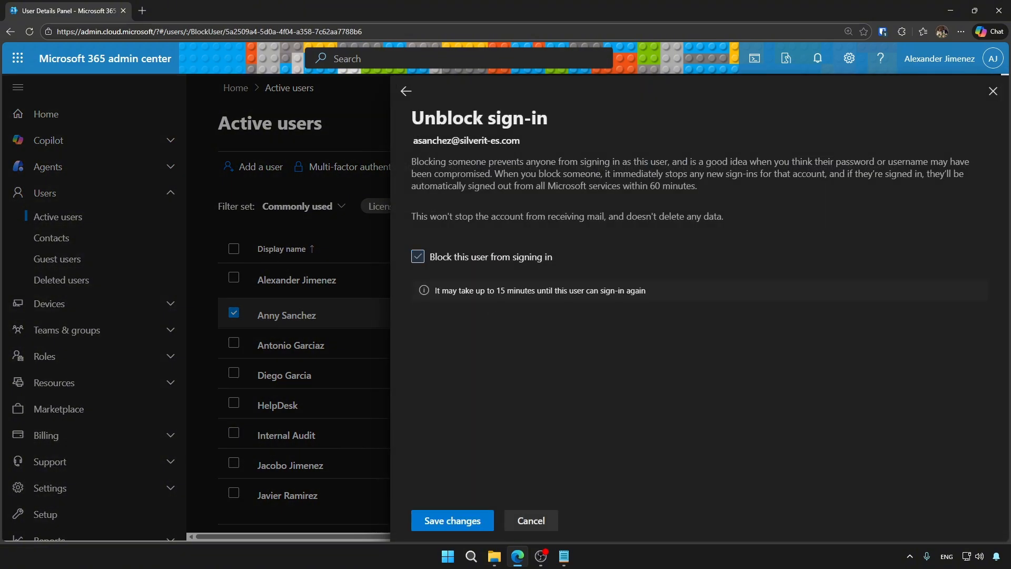
{"action": "left_click_drag", "start_coordinate": [490, 290], "coordinate": [656, 292]}
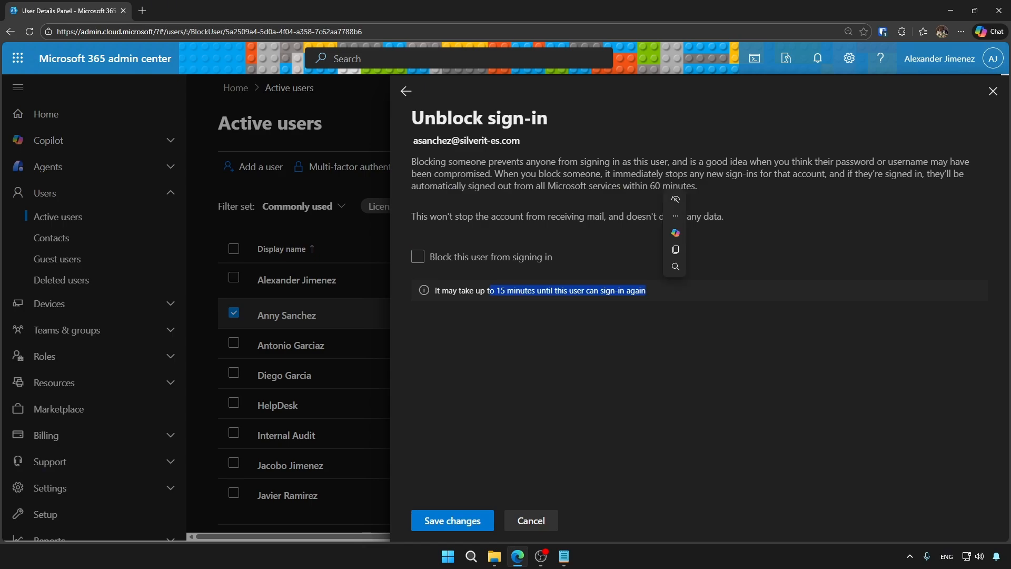
{"action": "left_click", "coordinate": [452, 520]}
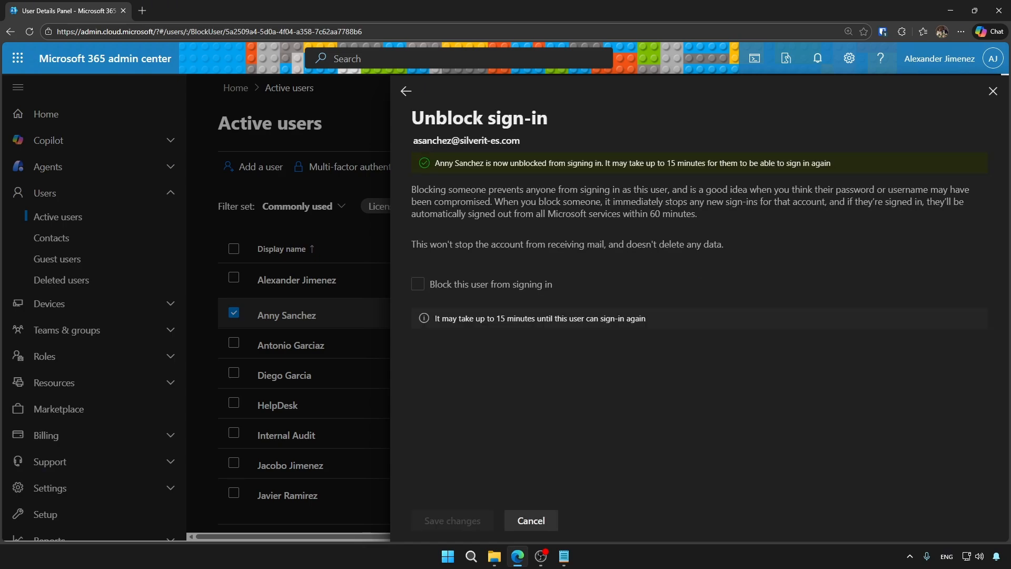
{"action": "key", "text": "alt+Left"}
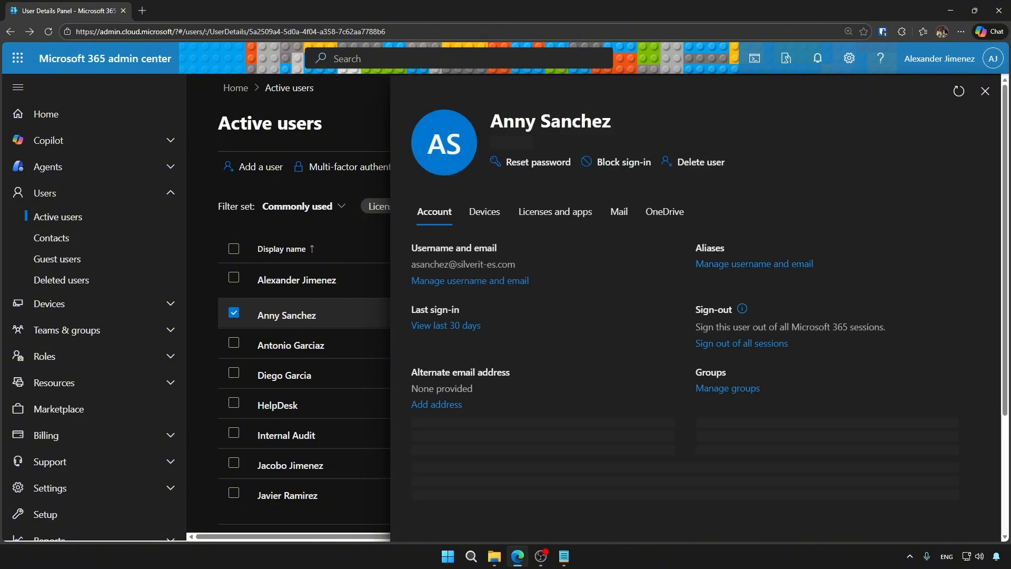
Leave the photo unchanged and edit the user's primary username by adding 'a'.
{"action": "left_click", "coordinate": [444, 183]}
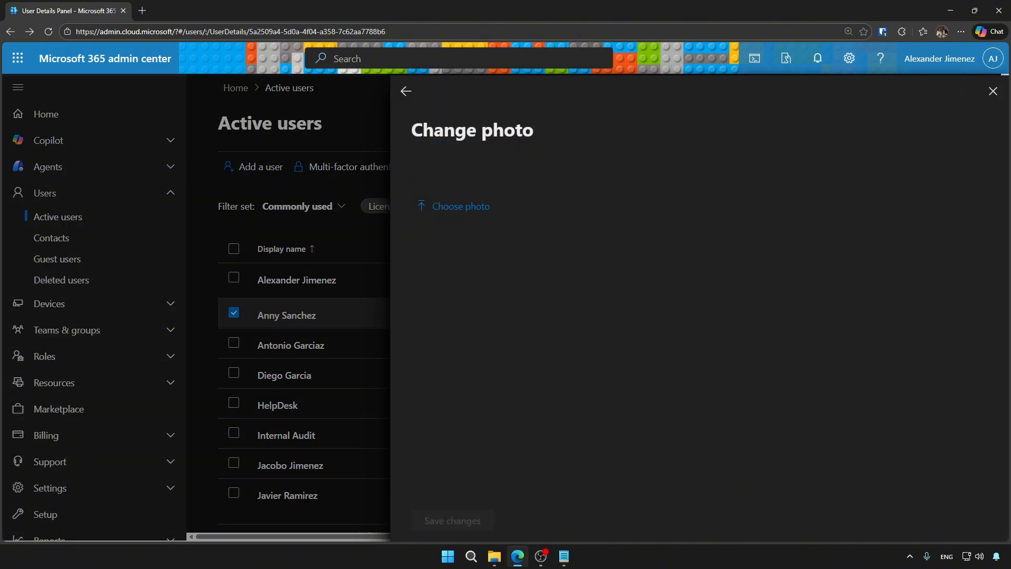
{"action": "left_click", "coordinate": [406, 92]}
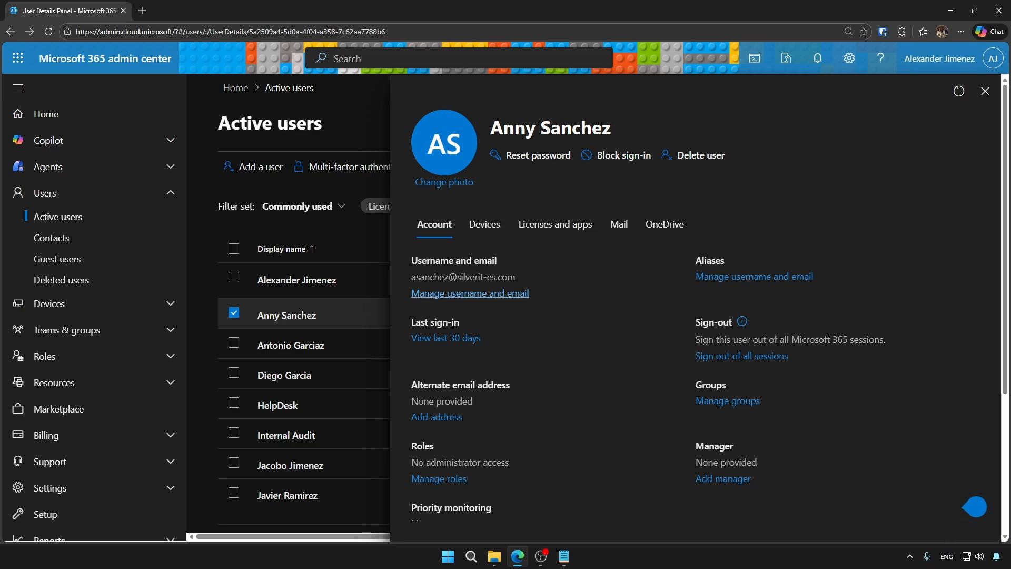
{"action": "left_click", "coordinate": [470, 293]}
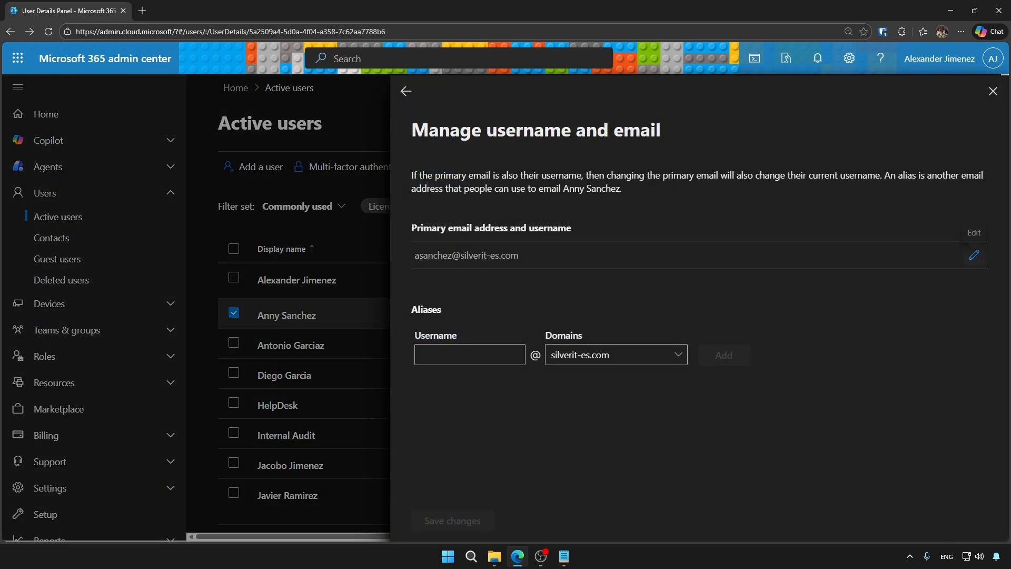
{"action": "left_click", "coordinate": [469, 355]}
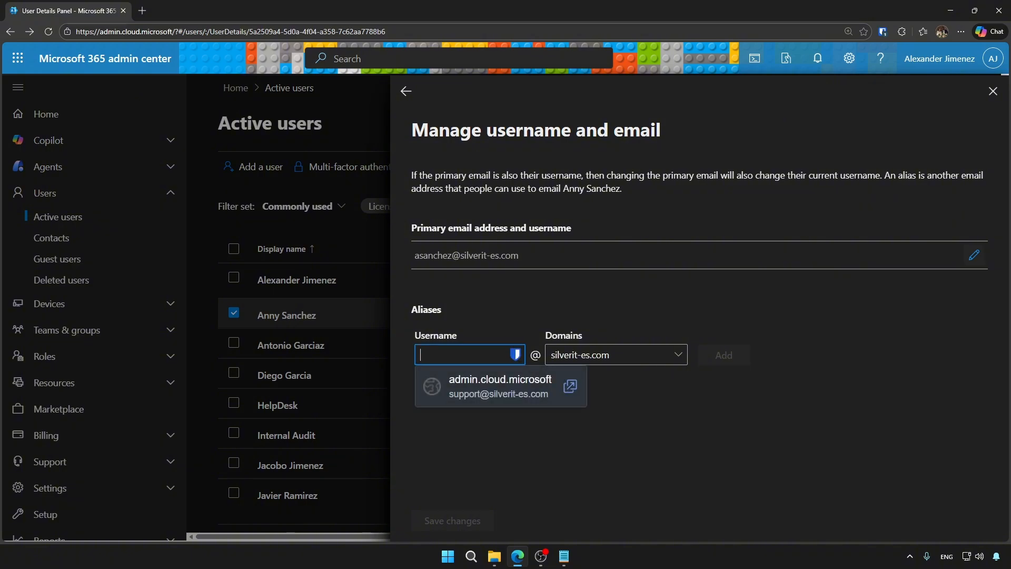
{"action": "left_click", "coordinate": [975, 255]}
{"action": "left_click", "coordinate": [476, 273]}
{"action": "left_click", "coordinate": [730, 274]}
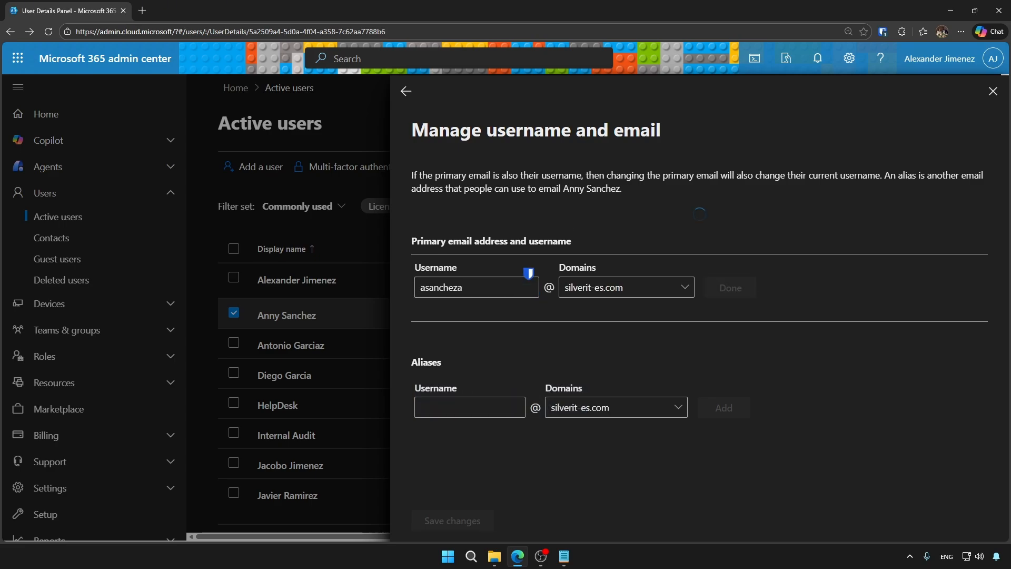
Make the original address primary again, delete the temporary alias, and save the changes.
{"action": "left_click_drag", "start_coordinate": [414, 410], "coordinate": [519, 411]}
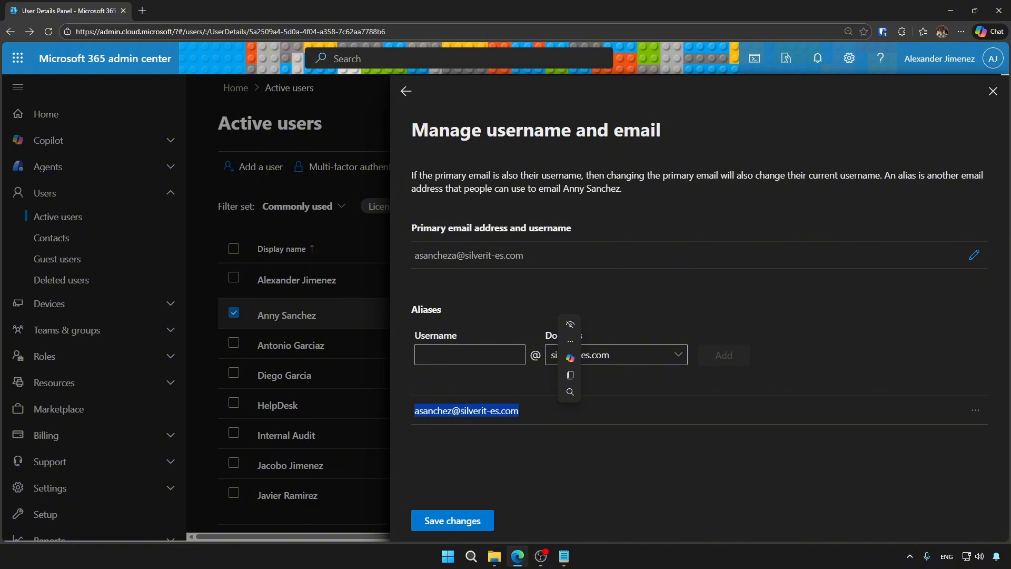
{"action": "left_click", "coordinate": [976, 411]}
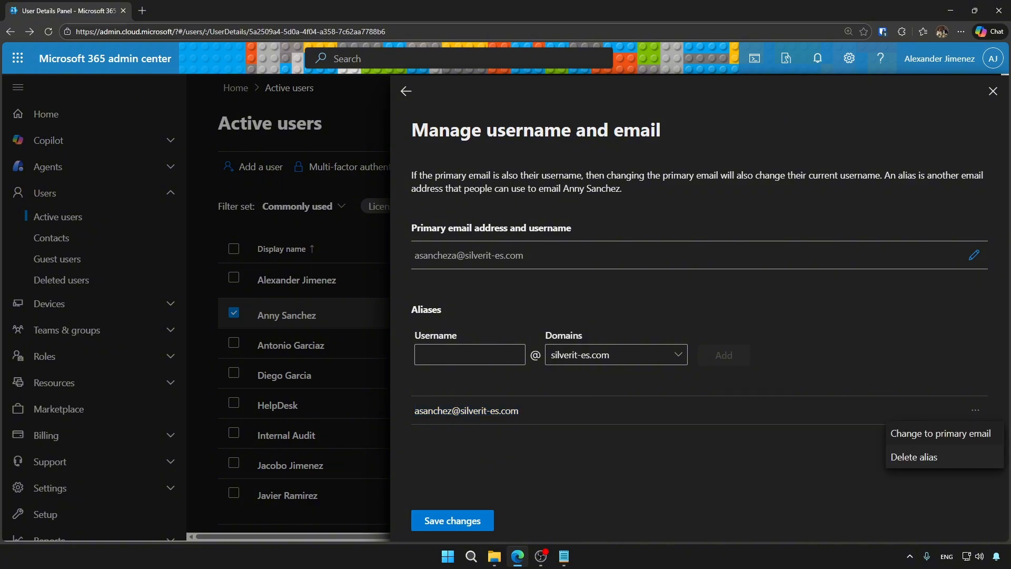
{"action": "left_click", "coordinate": [940, 433]}
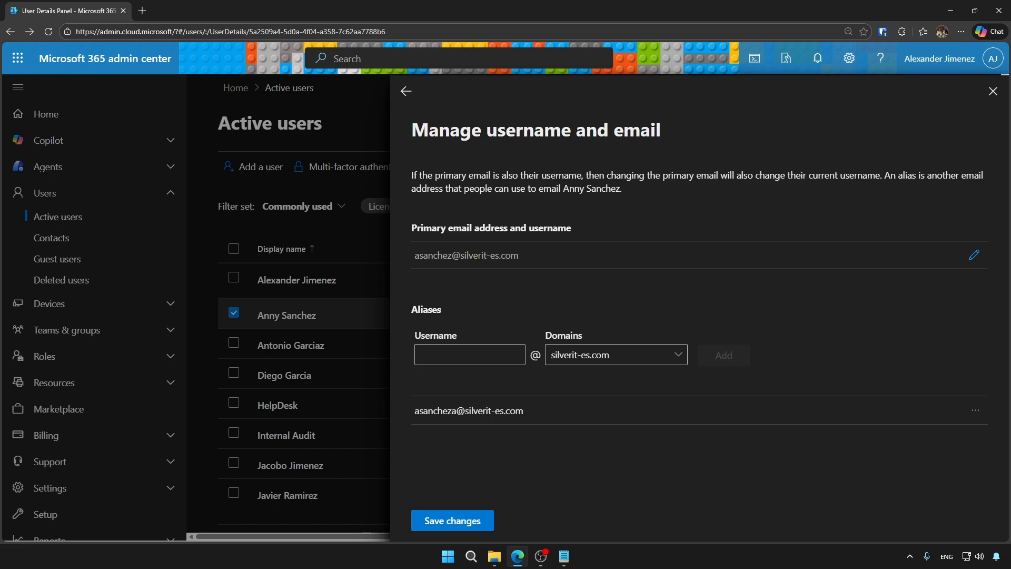
{"action": "left_click", "coordinate": [976, 410]}
{"action": "left_click", "coordinate": [909, 457]}
{"action": "left_click", "coordinate": [453, 520]}
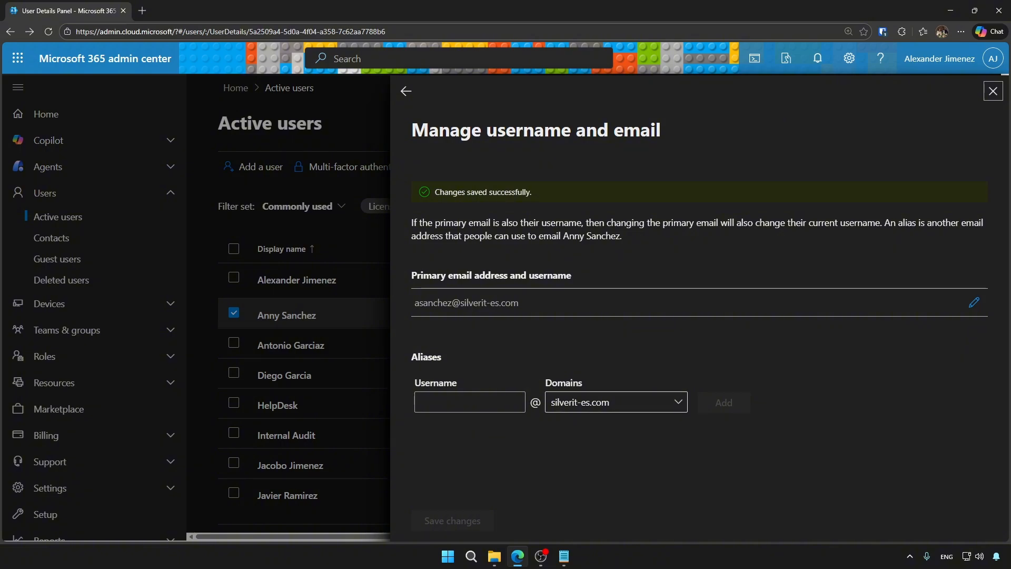
{"action": "left_click", "coordinate": [616, 402]}
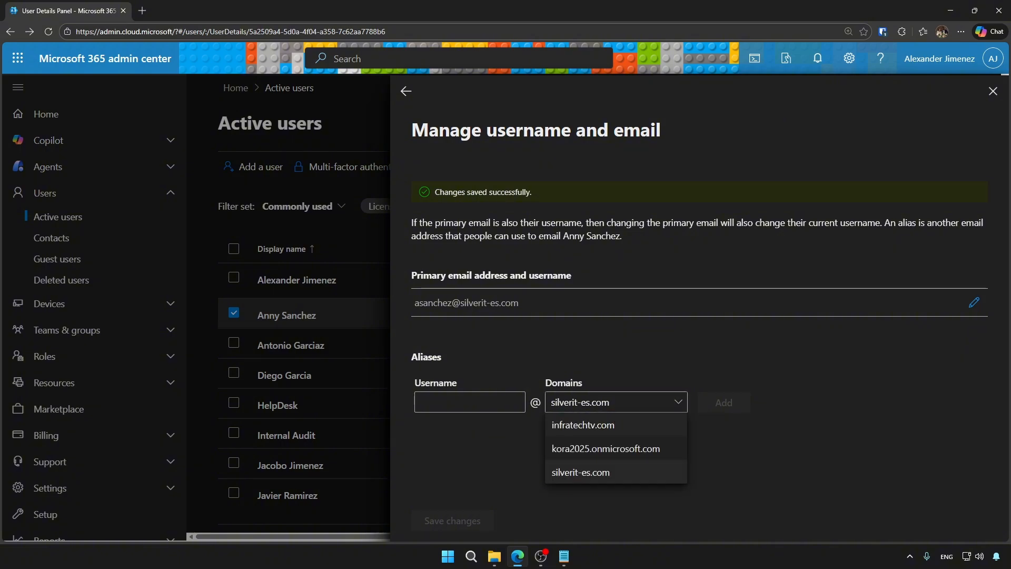
{"action": "left_click", "coordinate": [405, 91]}
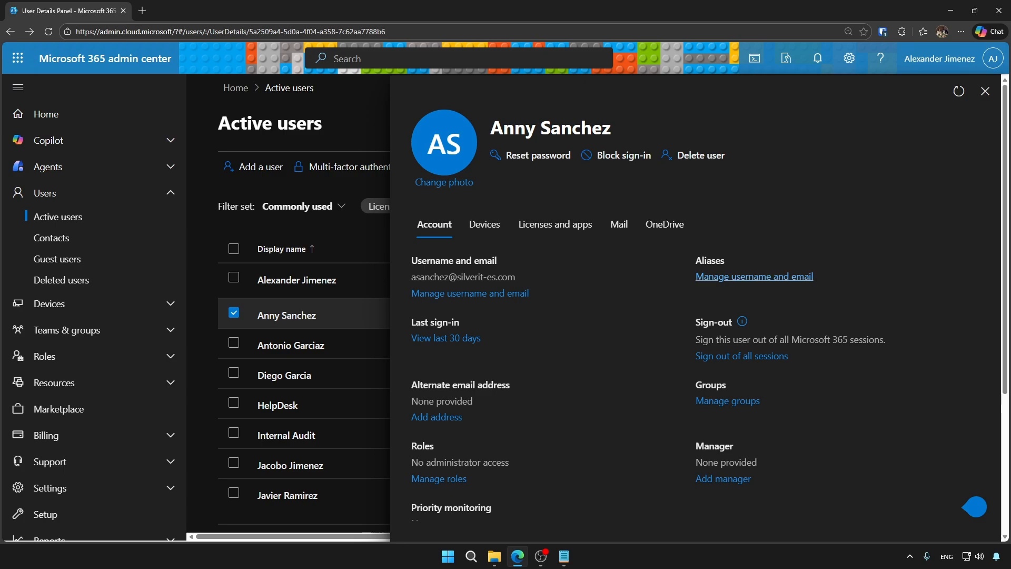
{"action": "left_click", "coordinate": [754, 277]}
{"action": "left_click", "coordinate": [406, 92]}
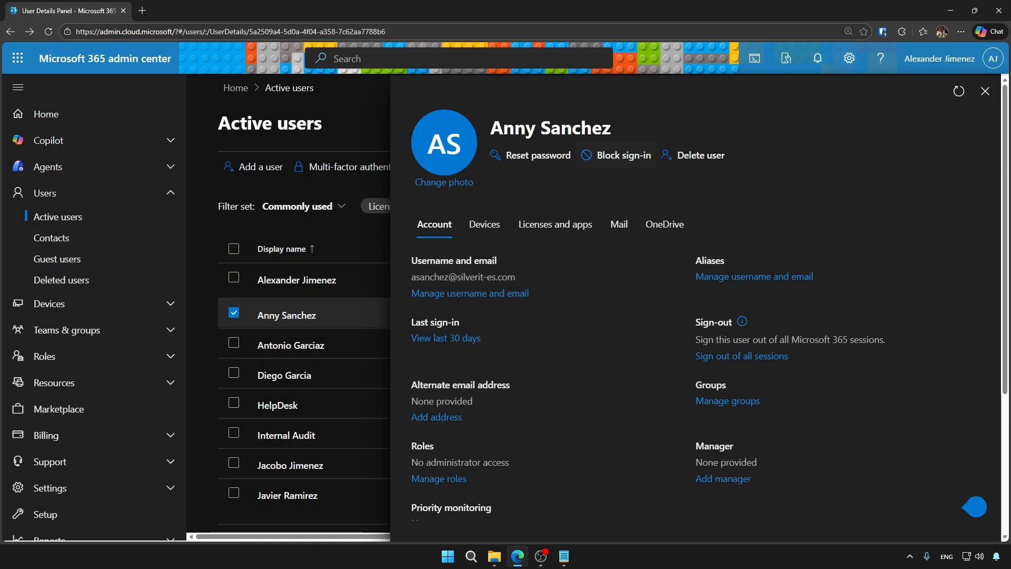
{"action": "double_click", "coordinate": [710, 260]}
{"action": "left_click", "coordinate": [738, 262]}
{"action": "left_click_drag", "start_coordinate": [726, 261], "coordinate": [695, 260]}
{"action": "left_click", "coordinate": [717, 175]}
{"action": "left_click_drag", "start_coordinate": [411, 322], "coordinate": [462, 323]}
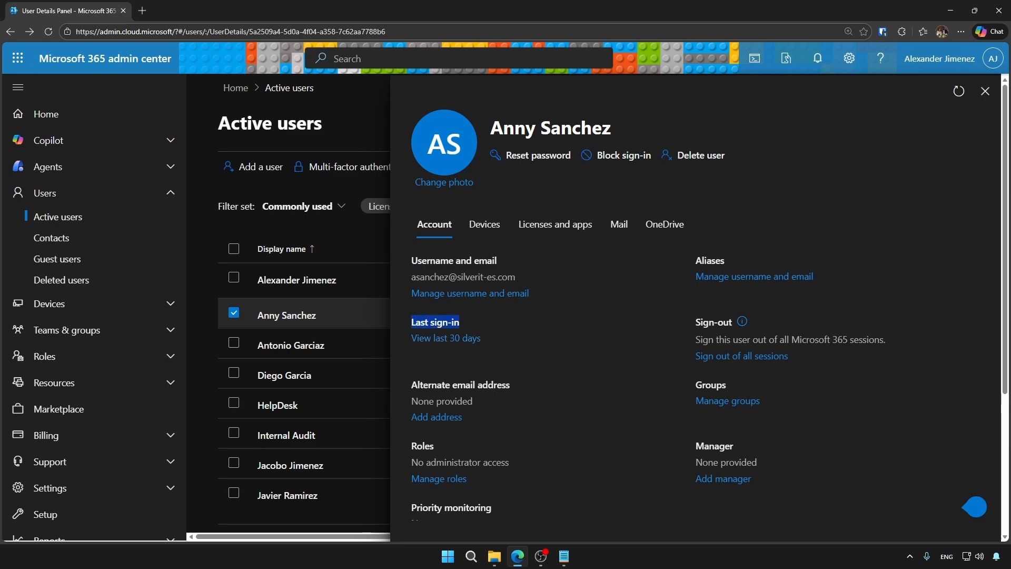
{"action": "left_click", "coordinate": [521, 327]}
{"action": "left_click_drag", "start_coordinate": [695, 322], "coordinate": [732, 321]}
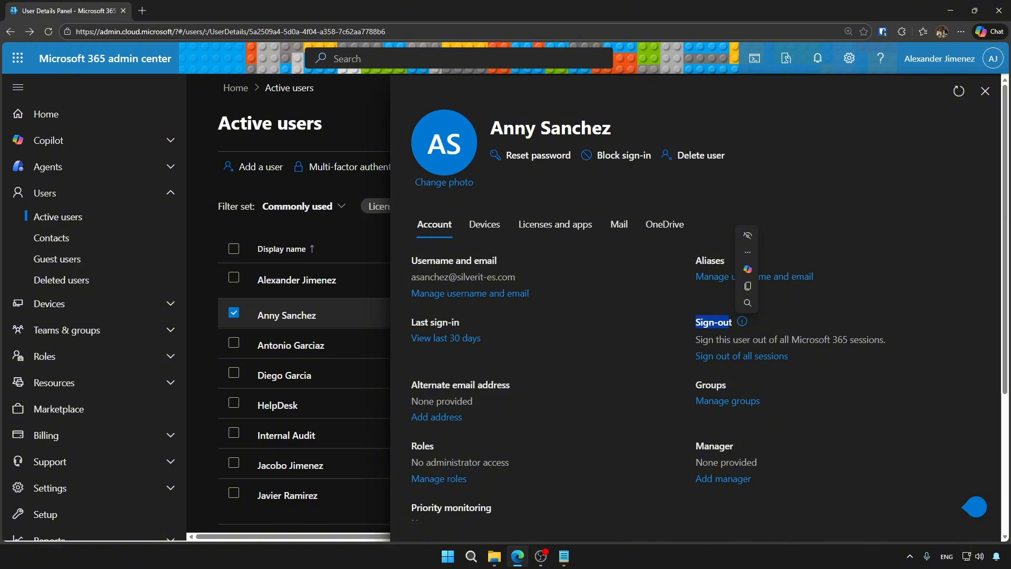
{"action": "left_click", "coordinate": [553, 358]}
{"action": "scroll", "coordinate": [474, 363], "scroll_direction": "down", "scroll_amount": 1}
{"action": "left_click", "coordinate": [437, 365]}
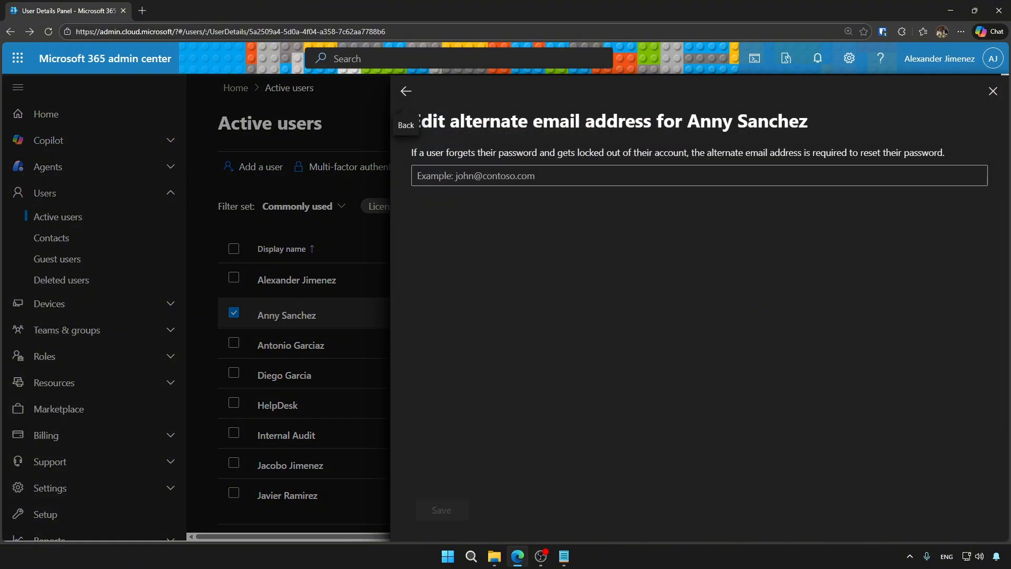
{"action": "left_click", "coordinate": [474, 176]}
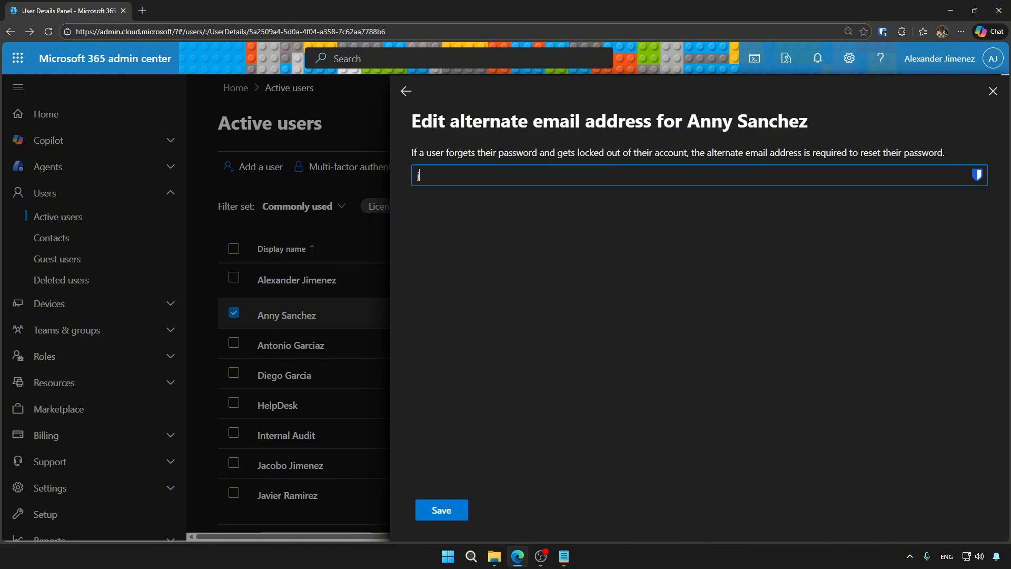
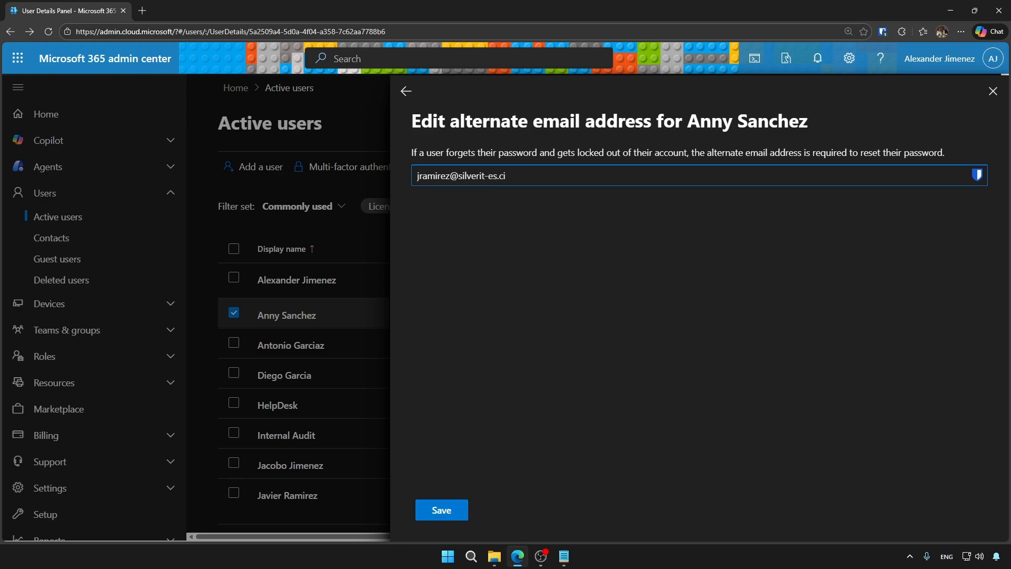
{"action": "type", "text": "om"}
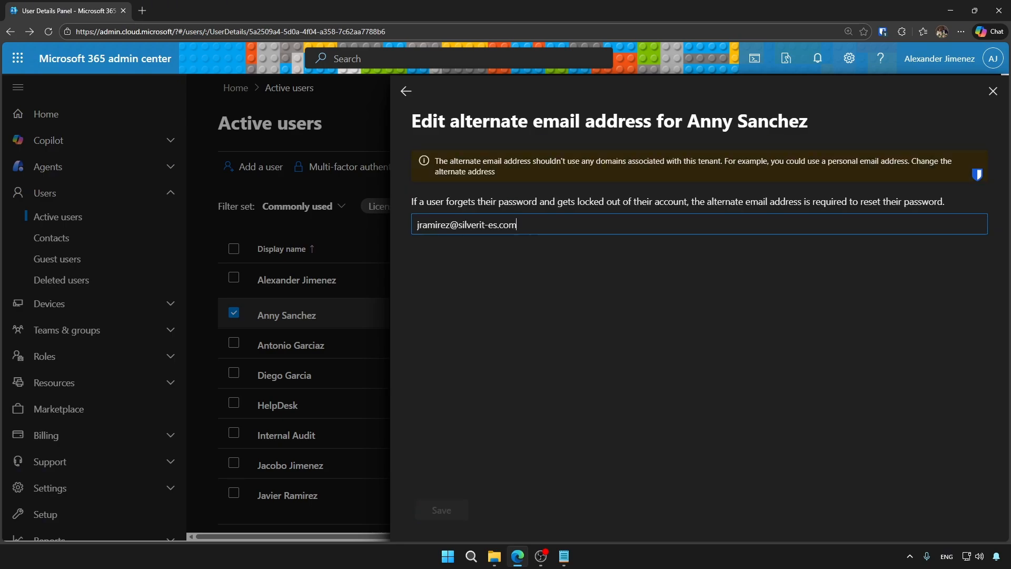
{"action": "key", "text": "shift+Left"}
{"action": "key", "text": "shift+Left"}
{"action": "key", "text": "shift+Left"}
{"action": "key", "text": "shift+Left"}
{"action": "key", "text": "shift+Left"}
{"action": "key", "text": "shift+Left"}
{"action": "key", "text": "shift+Left"}
{"action": "key", "text": "shift+Left"}
{"action": "key", "text": "shift+Left"}
{"action": "key", "text": "shift+Left"}
{"action": "key", "text": "shift+Left"}
{"action": "key", "text": "shift+Left"}
{"action": "triple_click", "coordinate": [448, 162]}
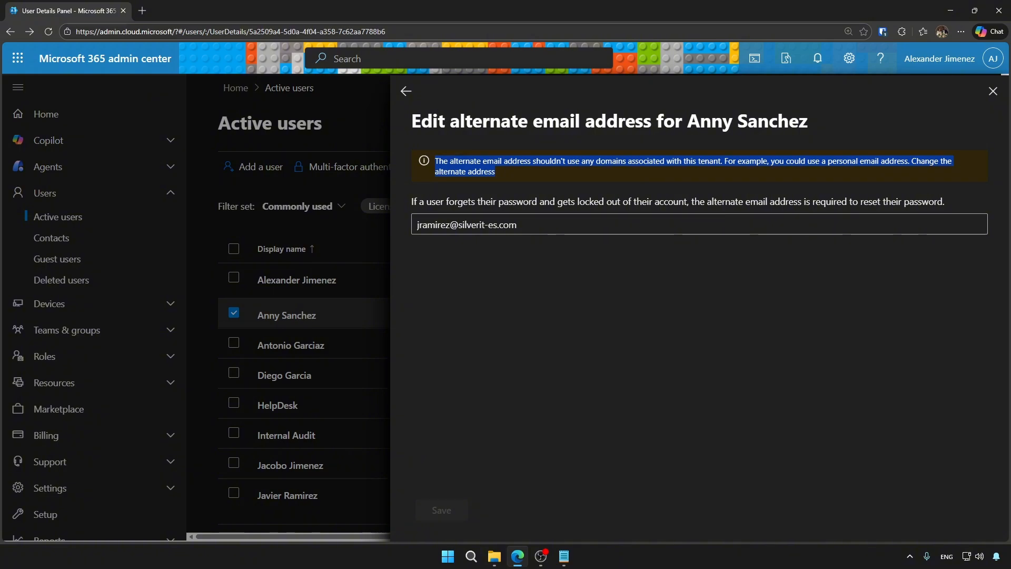
{"action": "left_click", "coordinate": [449, 162]}
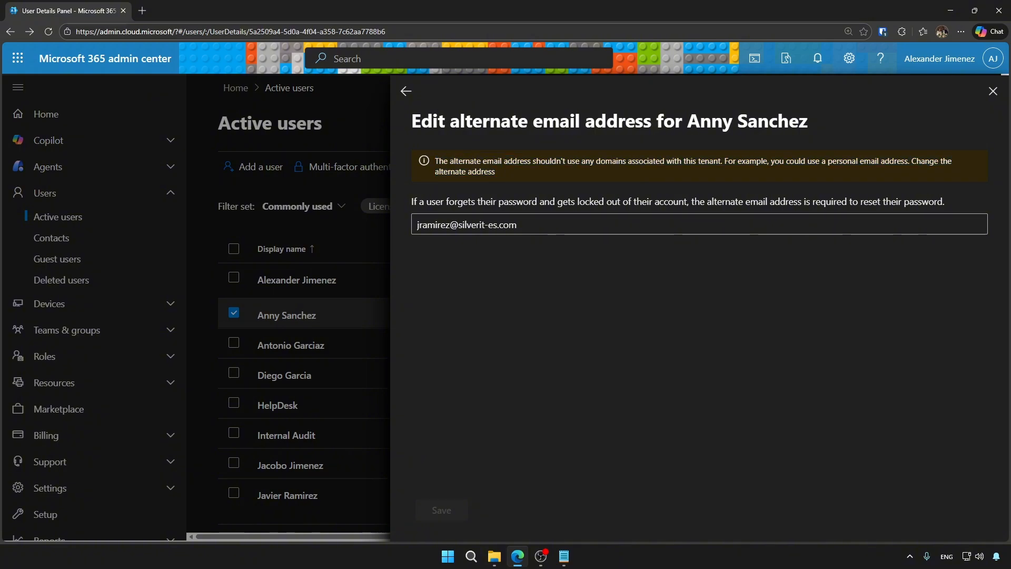
{"action": "left_click", "coordinate": [406, 91]}
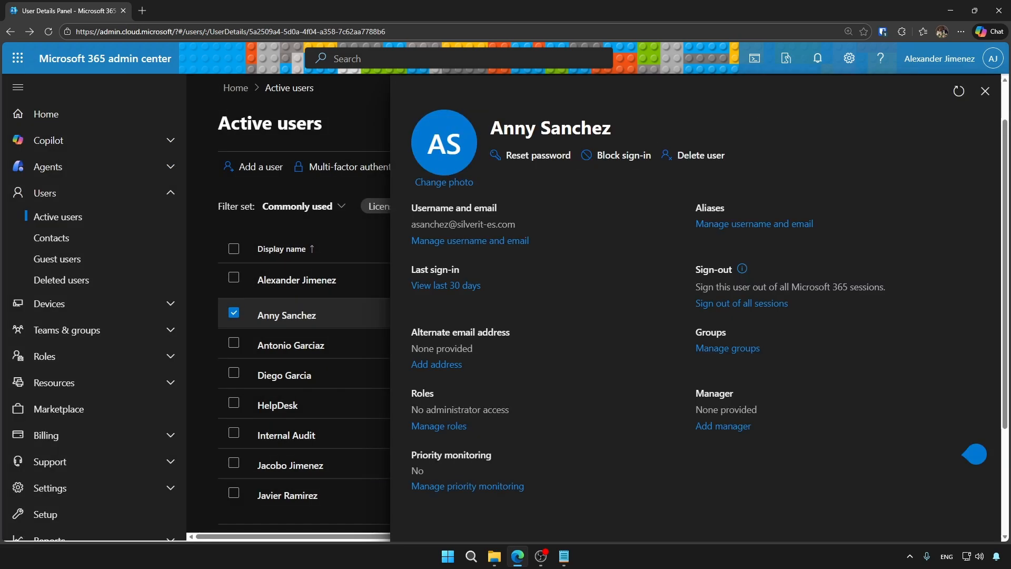
{"action": "left_click", "coordinate": [728, 347]}
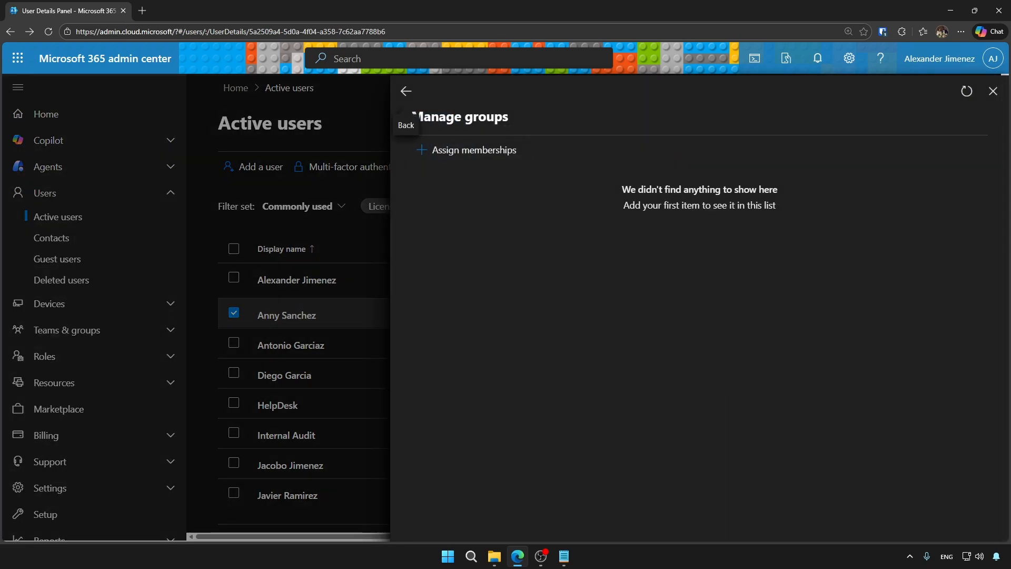
{"action": "left_click", "coordinate": [405, 92]}
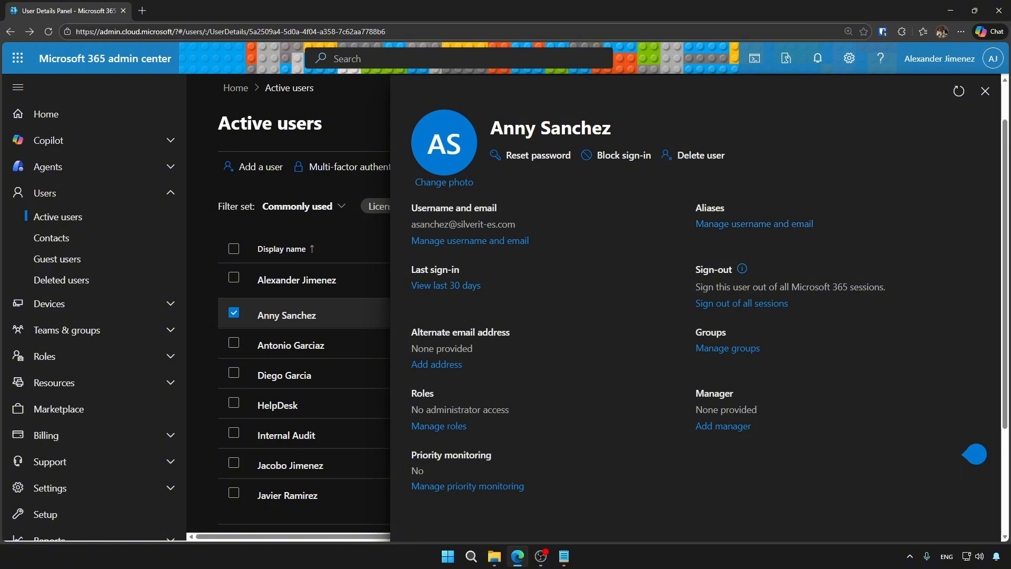
{"action": "left_click", "coordinate": [723, 426]}
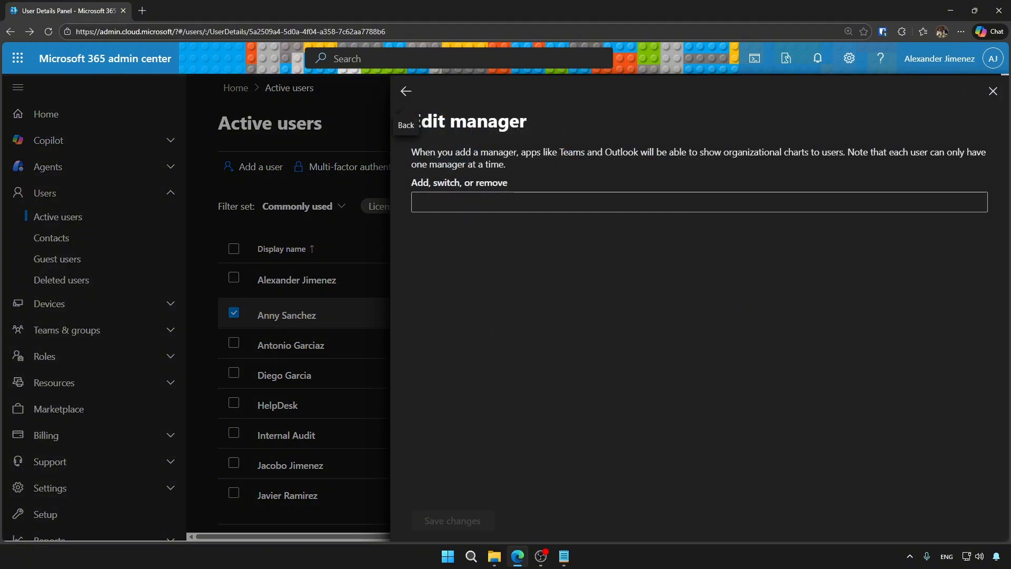
{"action": "left_click_drag", "start_coordinate": [412, 151], "coordinate": [527, 166]}
{"action": "left_click", "coordinate": [529, 169]}
{"action": "left_click_drag", "start_coordinate": [724, 152], "coordinate": [810, 152]}
{"action": "left_click_drag", "start_coordinate": [564, 152], "coordinate": [639, 152]}
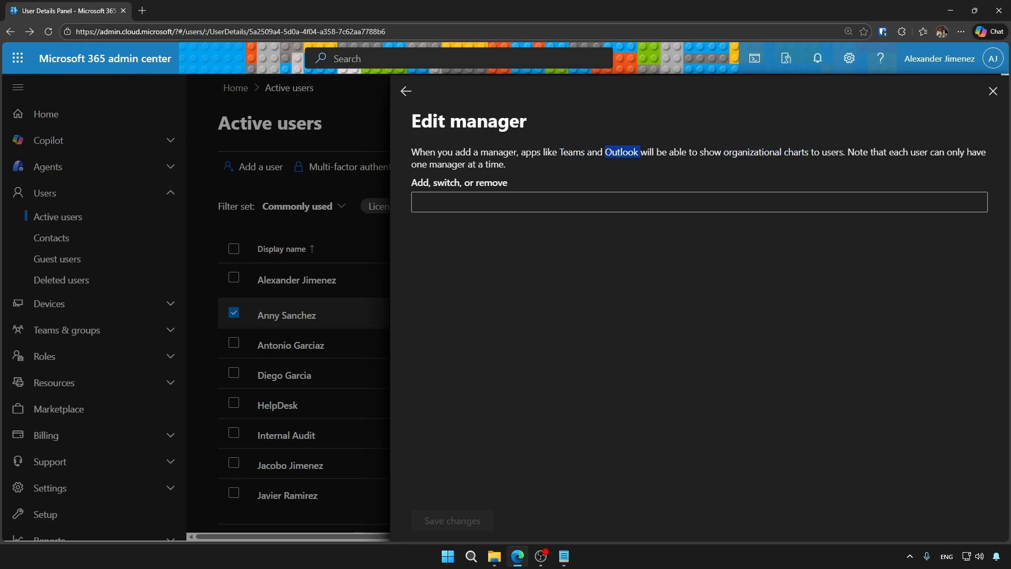
{"action": "left_click", "coordinate": [406, 91]}
{"action": "scroll", "coordinate": [695, 348], "scroll_direction": "down", "scroll_amount": 3}
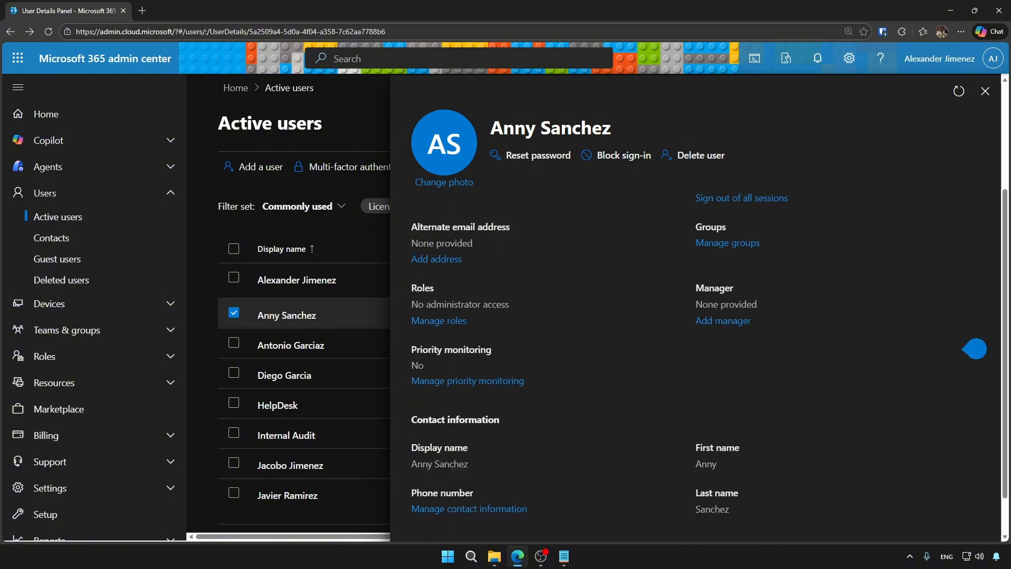
{"action": "scroll", "coordinate": [695, 347], "scroll_direction": "up", "scroll_amount": 3}
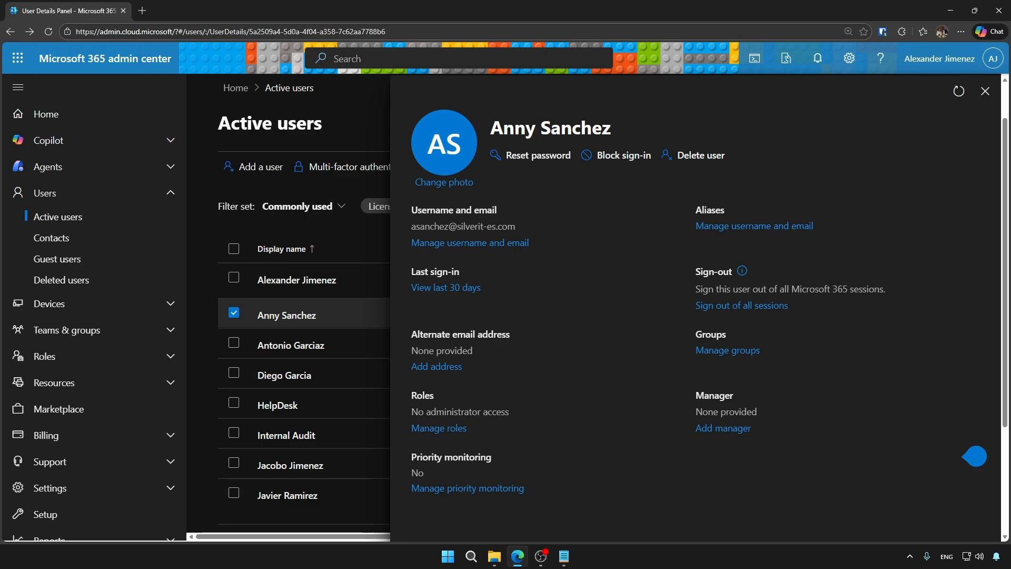
{"action": "scroll", "coordinate": [695, 316], "scroll_direction": "down", "scroll_amount": 2}
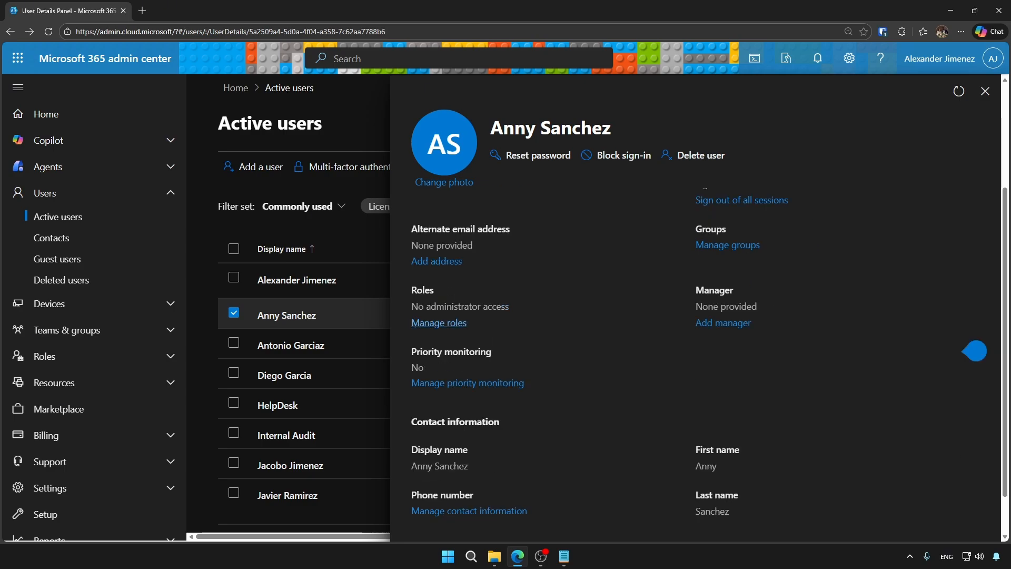
{"action": "left_click", "coordinate": [438, 323]}
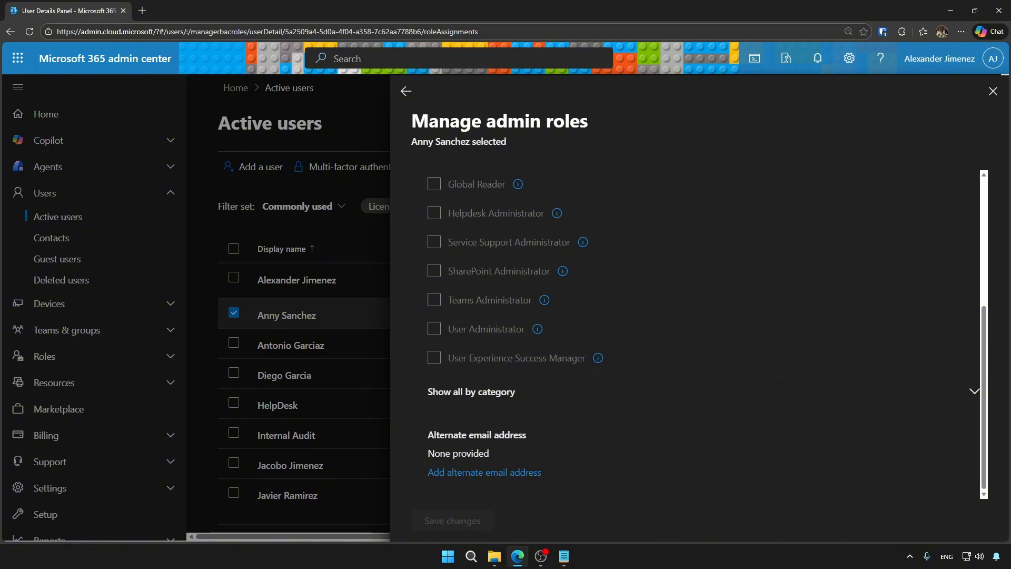
Close Manage admin roles without changes and scroll through the Account tab.
{"action": "scroll", "coordinate": [695, 331], "scroll_direction": "up", "scroll_amount": 2}
{"action": "scroll", "coordinate": [695, 332], "scroll_direction": "up", "scroll_amount": 1}
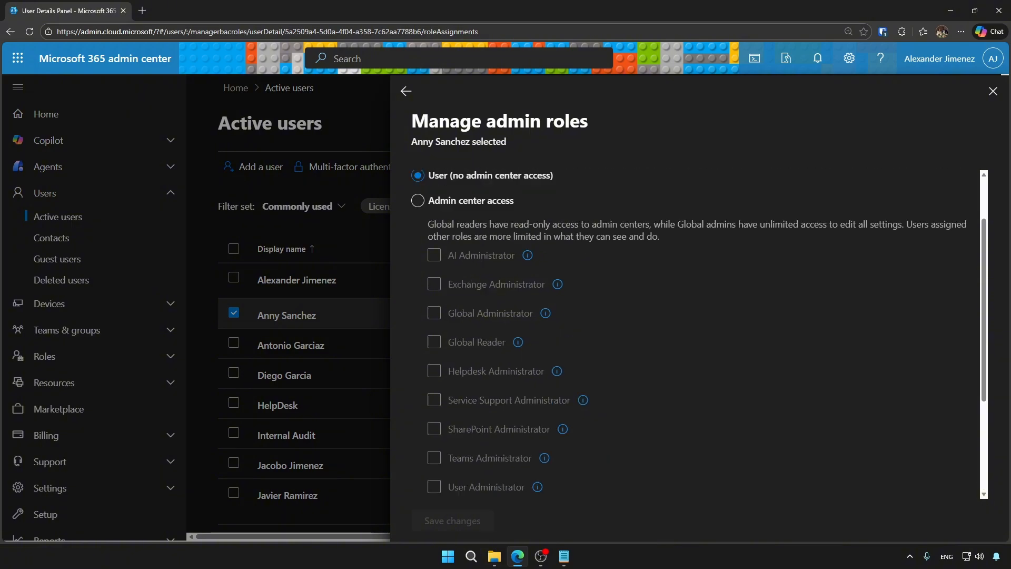
{"action": "left_click", "coordinate": [405, 91]}
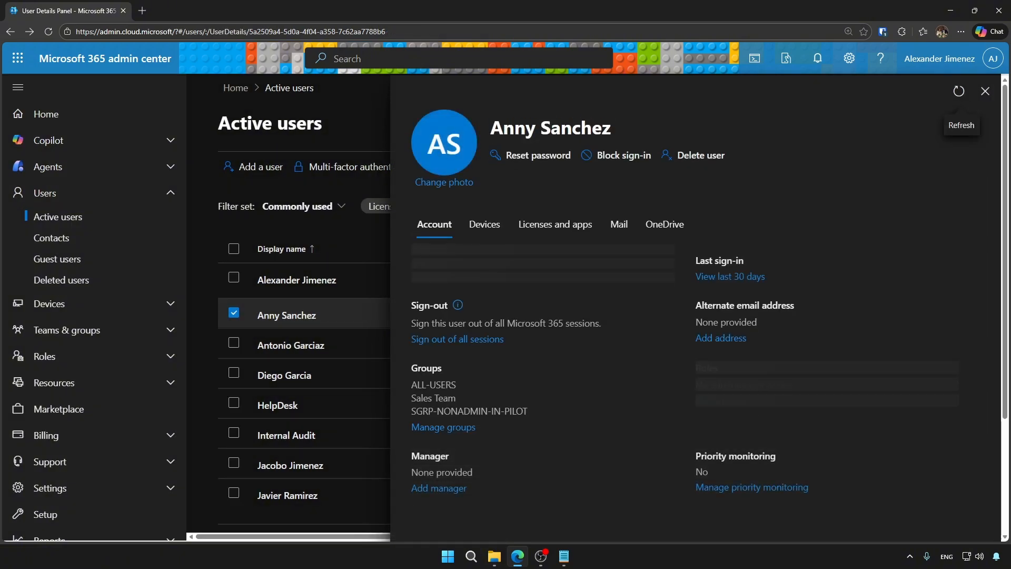
{"action": "scroll", "coordinate": [695, 332], "scroll_direction": "down", "scroll_amount": 3}
{"action": "scroll", "coordinate": [696, 332], "scroll_direction": "up", "scroll_amount": 1}
{"action": "scroll", "coordinate": [695, 332], "scroll_direction": "up", "scroll_amount": 2}
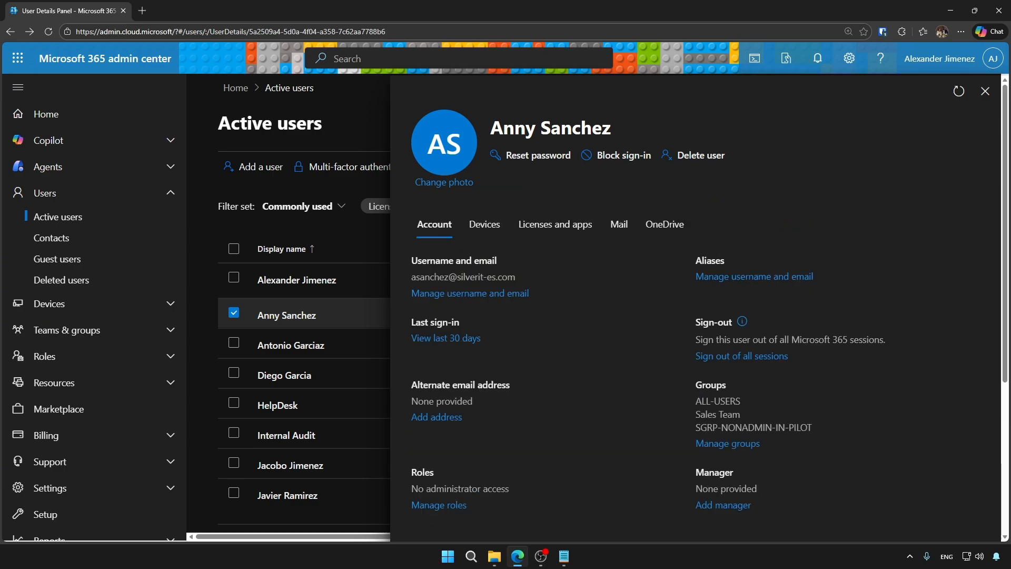
{"action": "scroll", "coordinate": [974, 427], "scroll_direction": "down", "scroll_amount": 2}
{"action": "scroll", "coordinate": [974, 478], "scroll_direction": "up", "scroll_amount": 2}
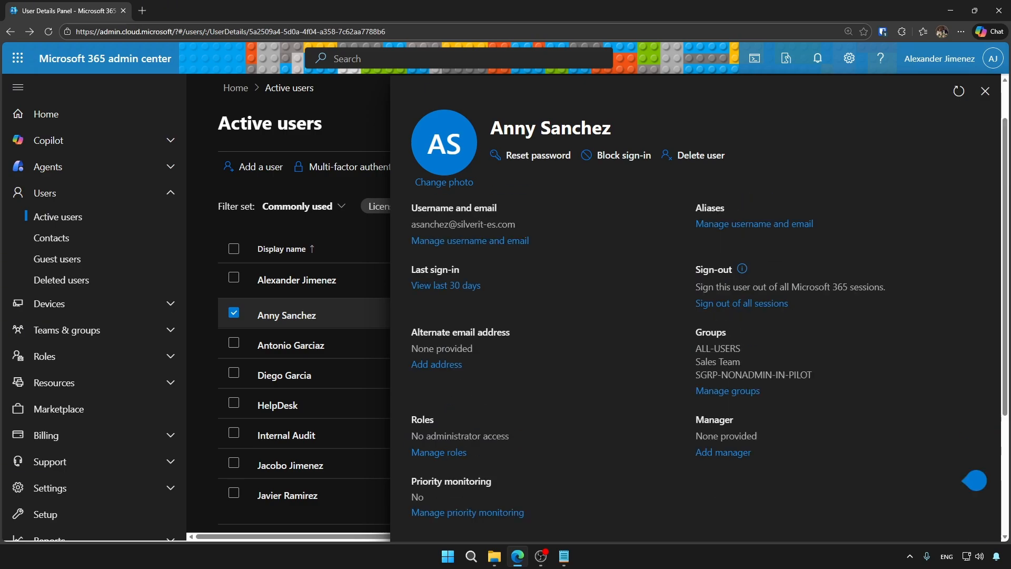
{"action": "scroll", "coordinate": [975, 321], "scroll_direction": "down", "scroll_amount": 3}
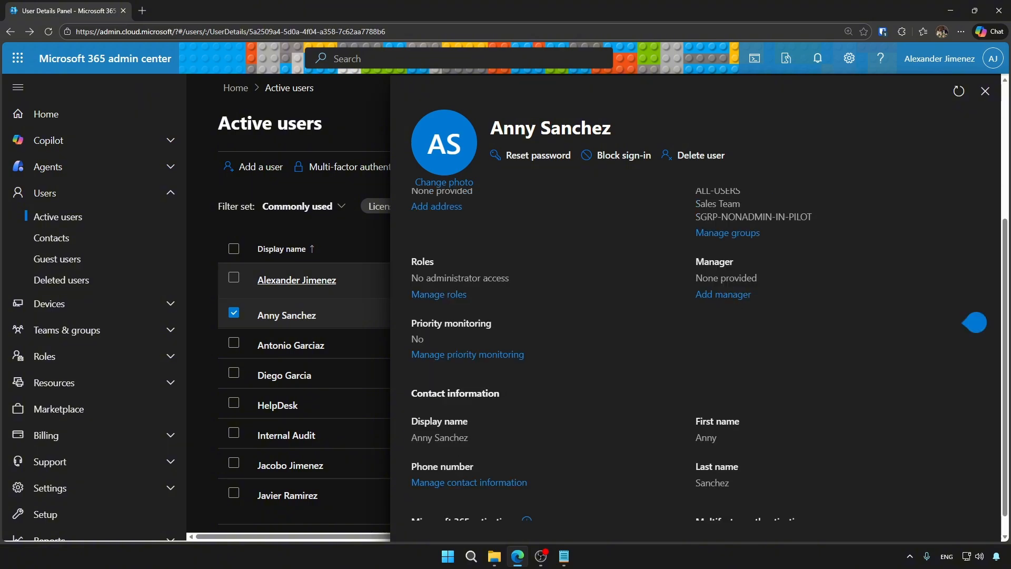
{"action": "scroll", "coordinate": [975, 479], "scroll_direction": "up", "scroll_amount": 3}
{"action": "scroll", "coordinate": [974, 375], "scroll_direction": "down", "scroll_amount": 3}
{"action": "scroll", "coordinate": [975, 479], "scroll_direction": "up", "scroll_amount": 2}
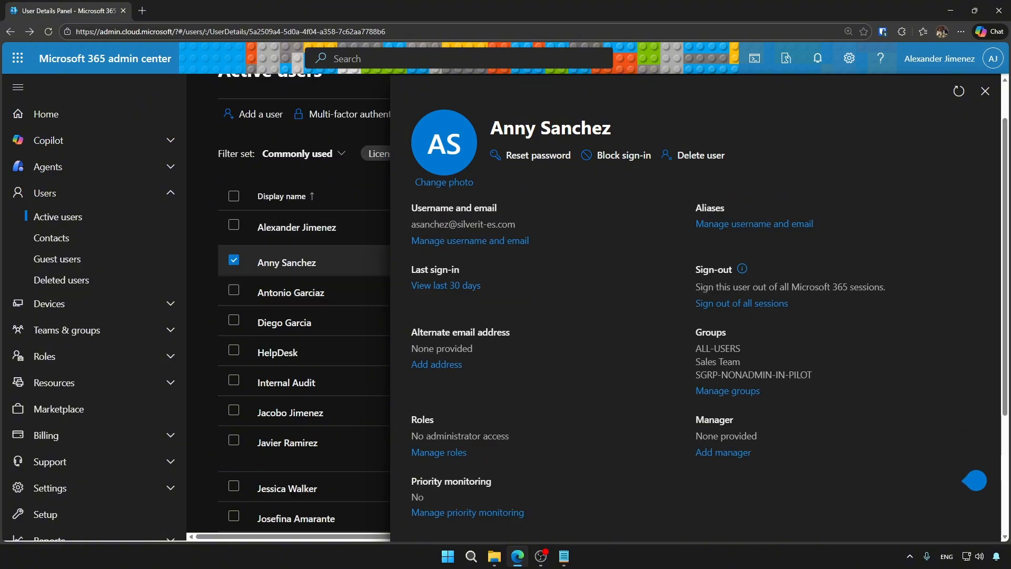
Review the Groups, Manager and contact information sections further down the Account tab.
{"action": "left_click_drag", "start_coordinate": [695, 345], "coordinate": [812, 376]}
{"action": "scroll", "coordinate": [753, 316], "scroll_direction": "down", "scroll_amount": 2}
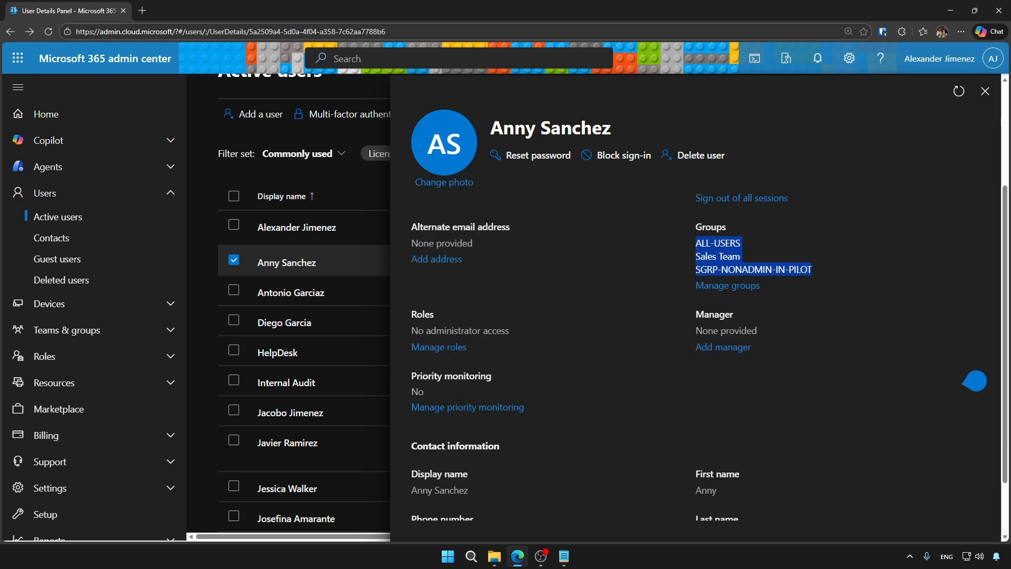
{"action": "left_click", "coordinate": [753, 316]}
{"action": "double_click", "coordinate": [750, 316]}
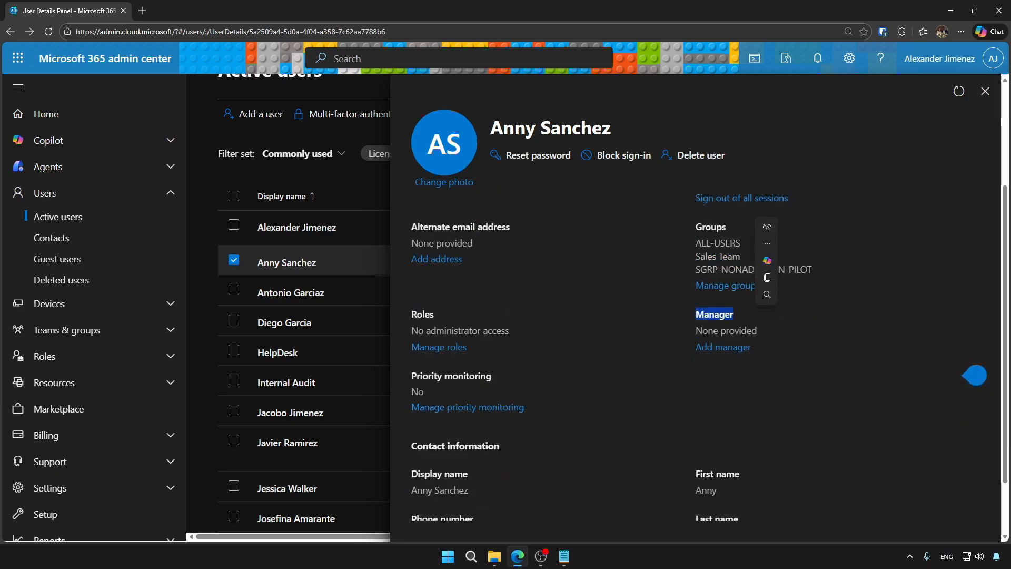
{"action": "scroll", "coordinate": [753, 316], "scroll_direction": "down", "scroll_amount": 2}
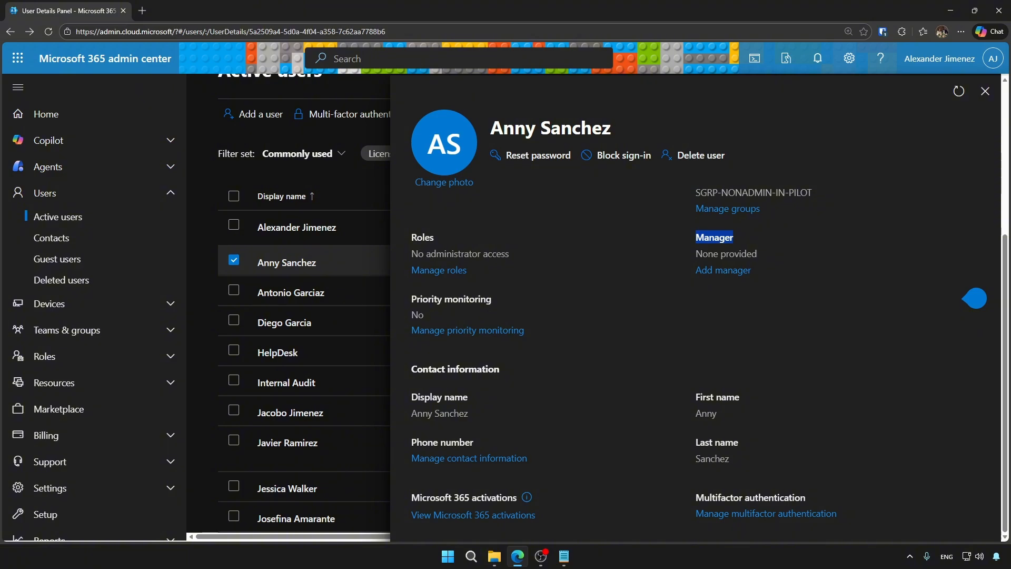
{"action": "left_click_drag", "start_coordinate": [411, 330], "coordinate": [526, 331]}
{"action": "left_click", "coordinate": [562, 247]}
{"action": "left_click", "coordinate": [469, 458]}
{"action": "scroll", "coordinate": [695, 316], "scroll_direction": "down", "scroll_amount": 4}
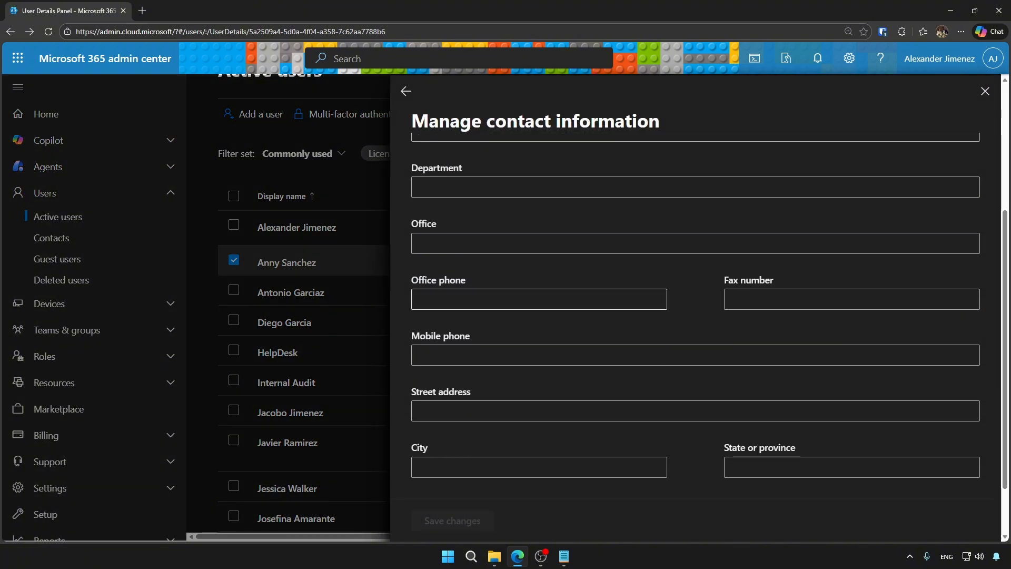
{"action": "scroll", "coordinate": [695, 316], "scroll_direction": "up", "scroll_amount": 4}
{"action": "scroll", "coordinate": [695, 316], "scroll_direction": "down", "scroll_amount": 2}
{"action": "scroll", "coordinate": [696, 316], "scroll_direction": "up", "scroll_amount": 2}
{"action": "left_click", "coordinate": [405, 91]}
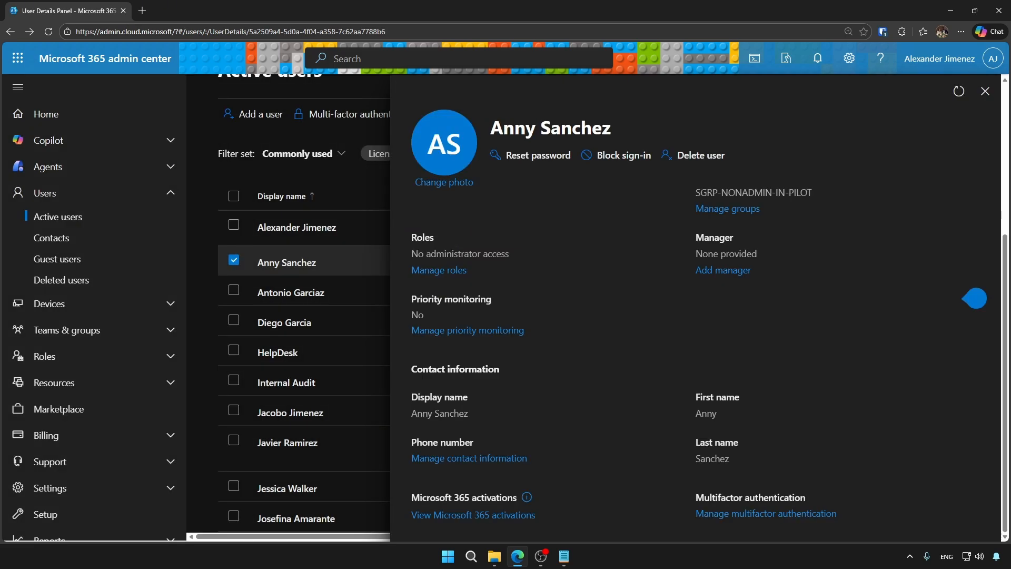
{"action": "left_click", "coordinate": [473, 515]}
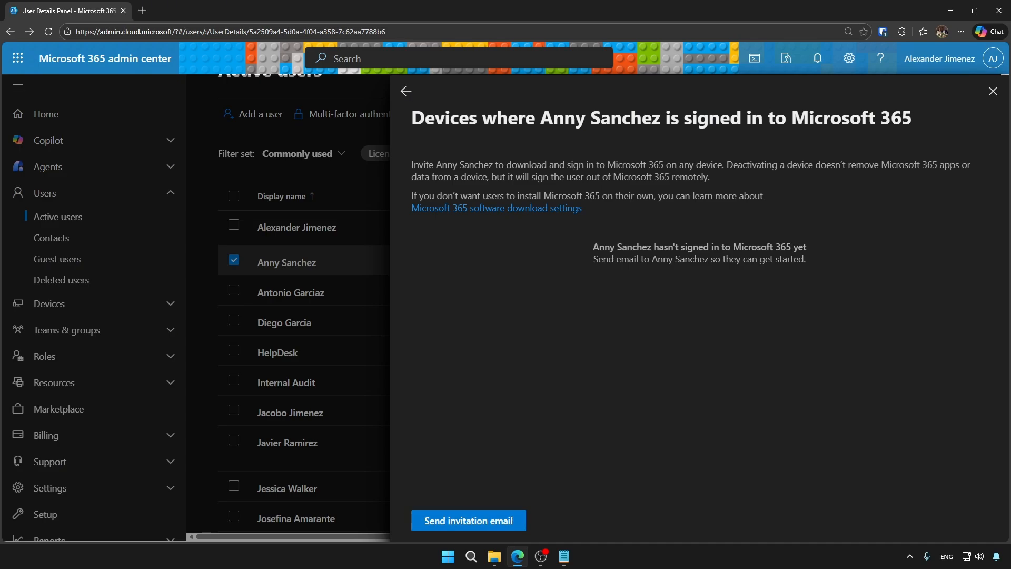
{"action": "left_click", "coordinate": [406, 91]}
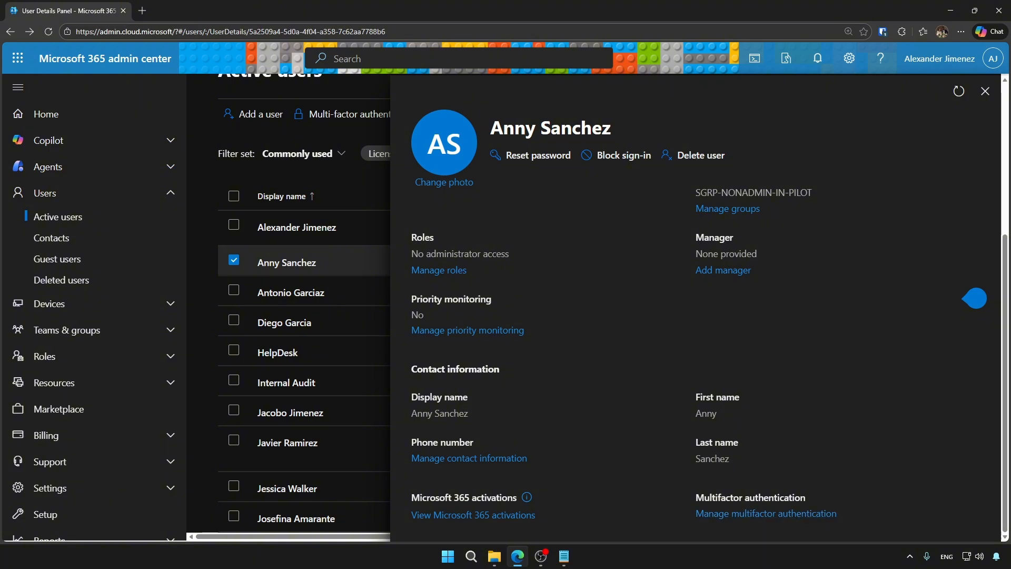
{"action": "left_click", "coordinate": [766, 513]}
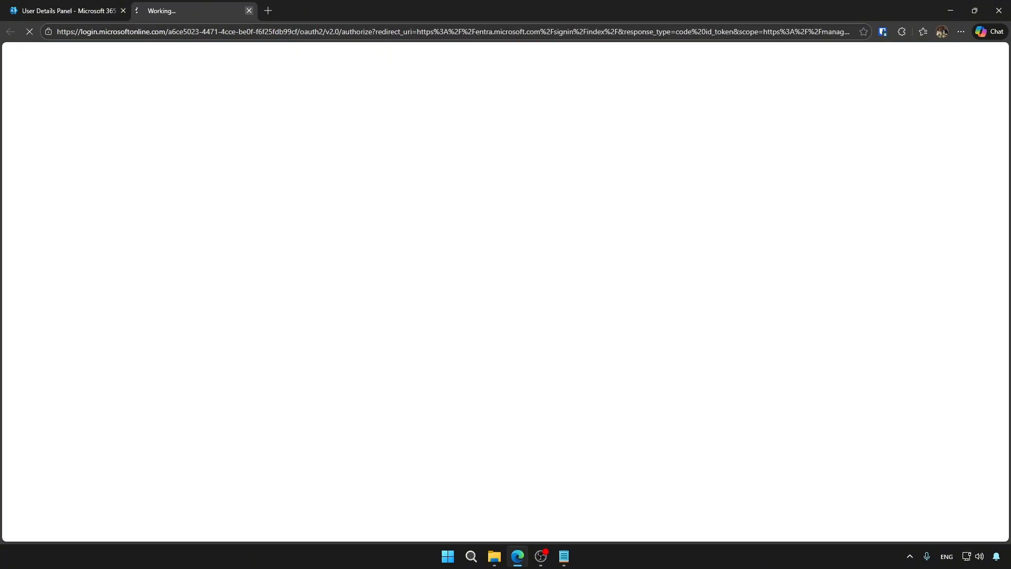
Check the Devices and Licenses and apps tabs, then show mailbox details (3.804MB of 100GB used).
{"action": "scroll", "coordinate": [974, 298], "scroll_direction": "up", "scroll_amount": 5}
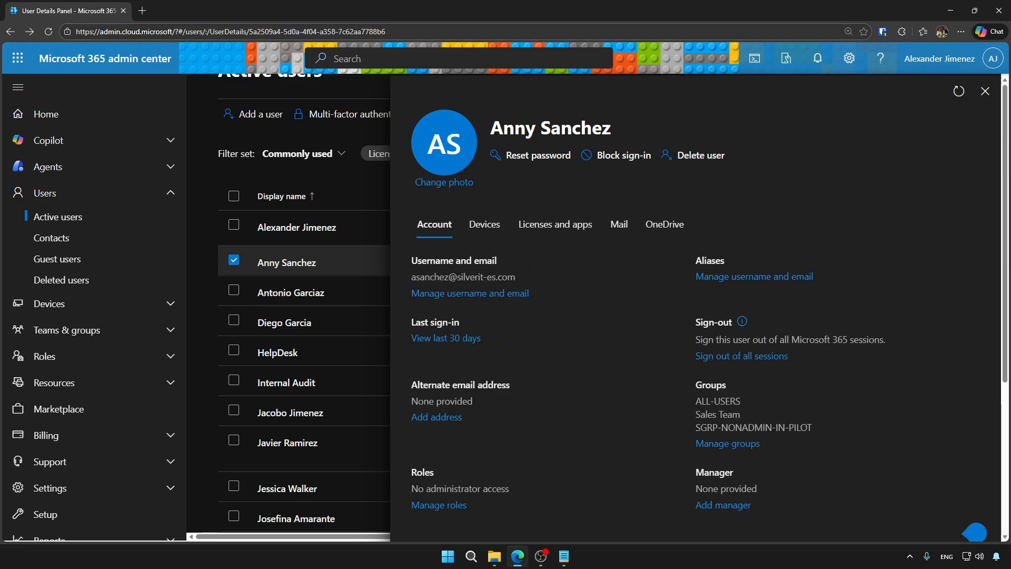
{"action": "left_click", "coordinate": [484, 224]}
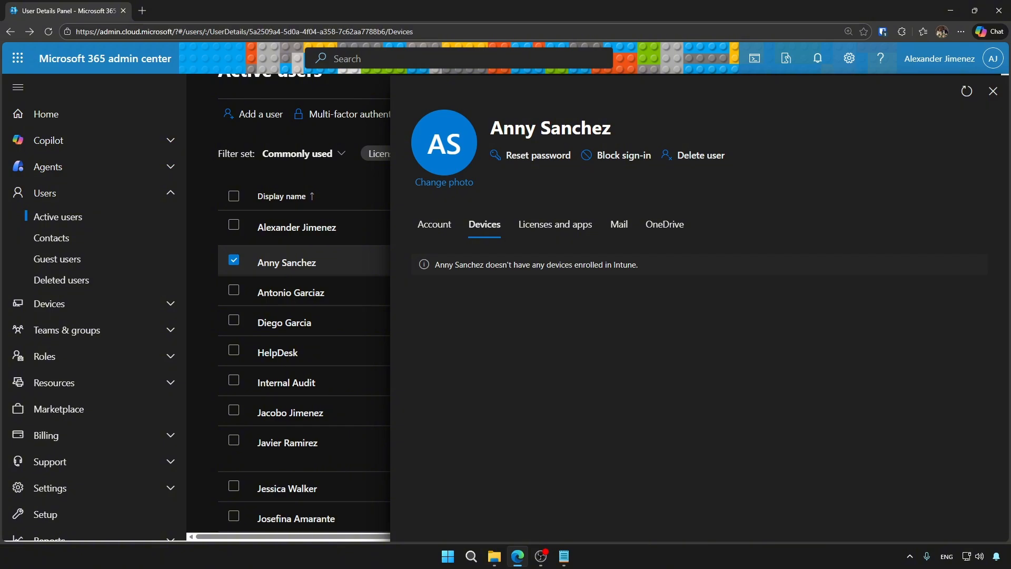
{"action": "left_click", "coordinate": [556, 224]}
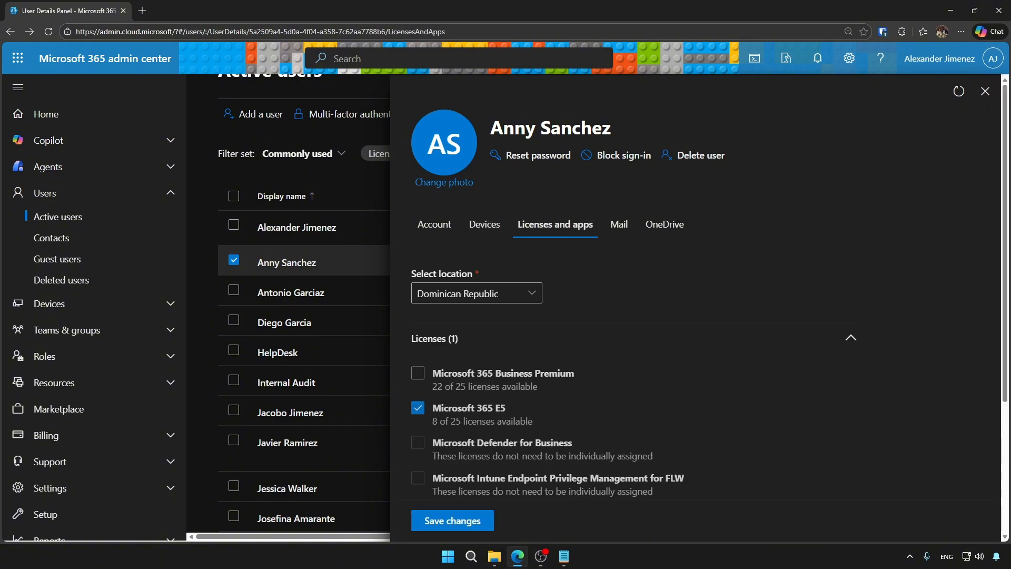
{"action": "scroll", "coordinate": [695, 316], "scroll_direction": "down", "scroll_amount": 3}
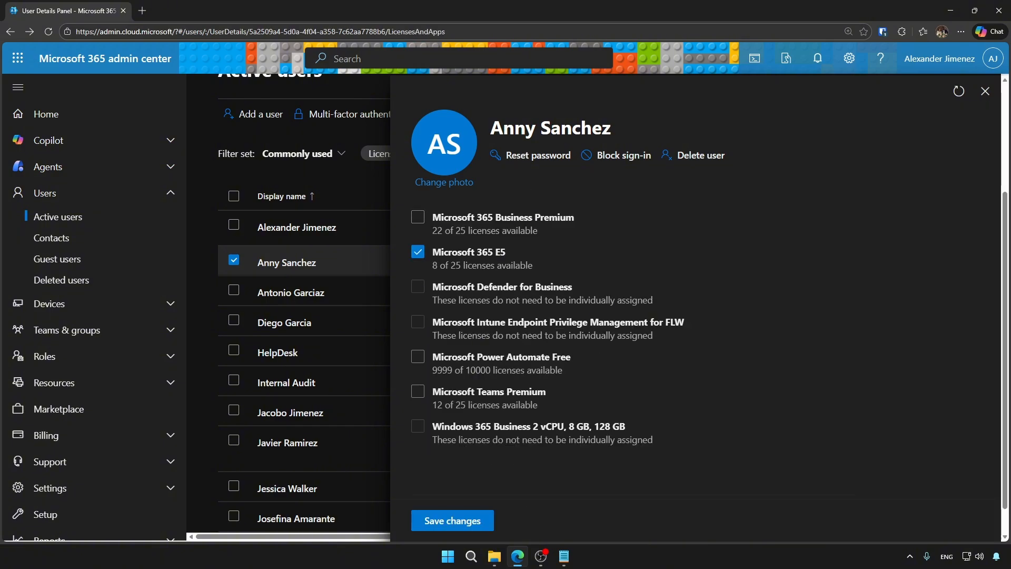
{"action": "scroll", "coordinate": [696, 316], "scroll_direction": "up", "scroll_amount": 4}
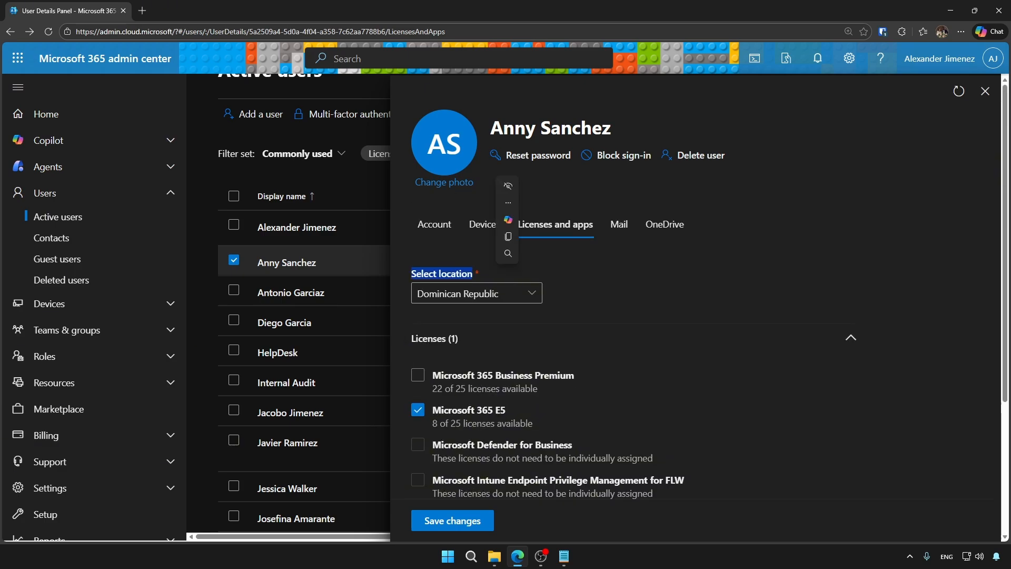
{"action": "left_click", "coordinate": [619, 224]}
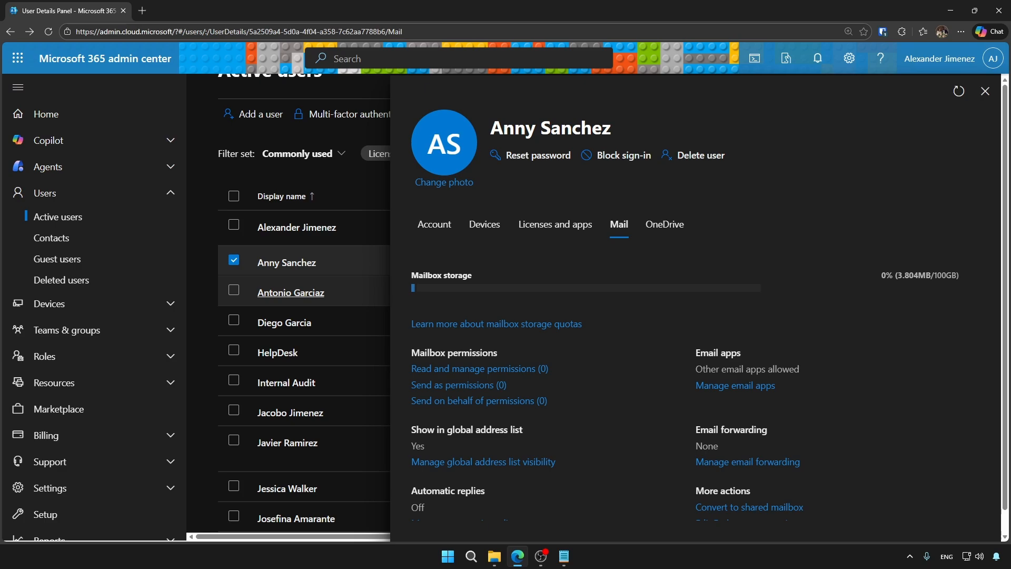
Compare with the Exchange 2013 mailbox reference tab, then open Manage email apps.
{"action": "left_click_drag", "start_coordinate": [504, 128], "coordinate": [685, 130]}
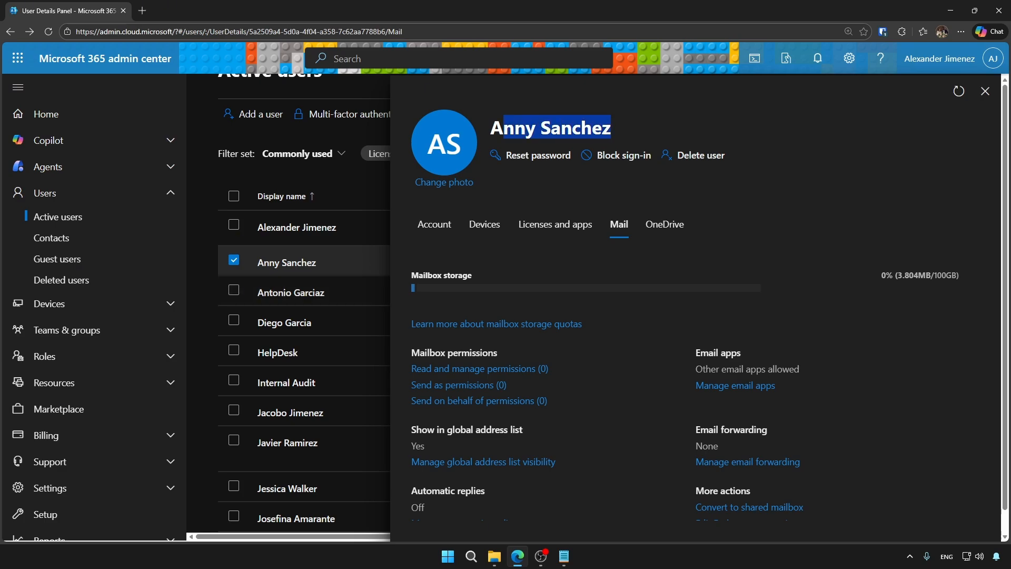
{"action": "left_click", "coordinate": [685, 130]}
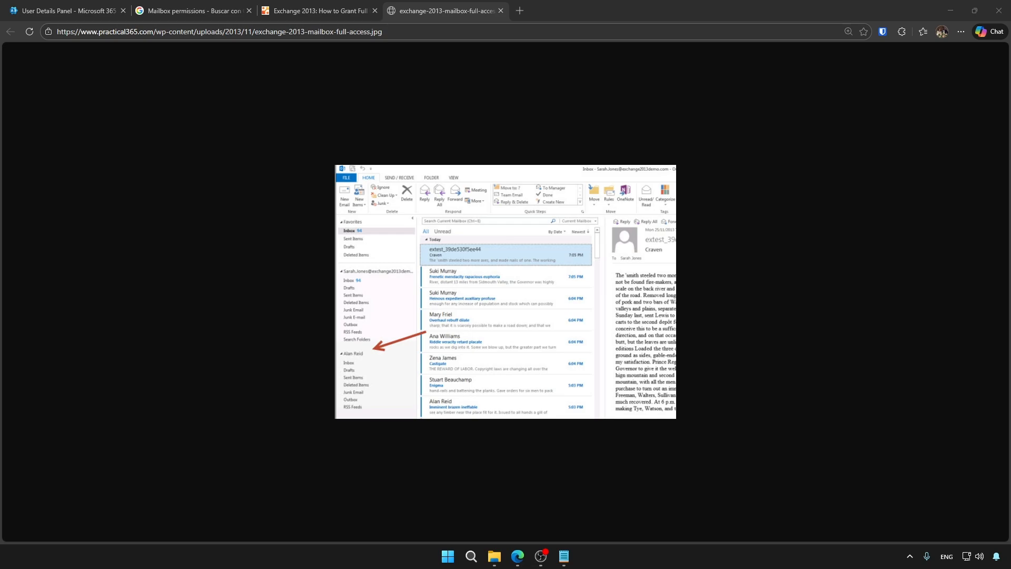
{"action": "left_click", "coordinate": [69, 11]}
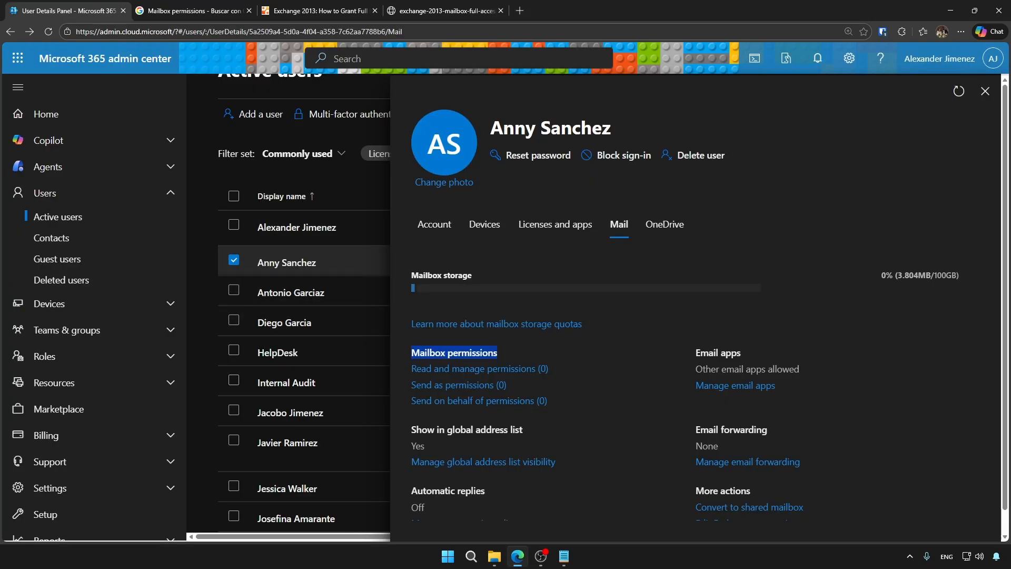
{"action": "left_click", "coordinate": [446, 10]}
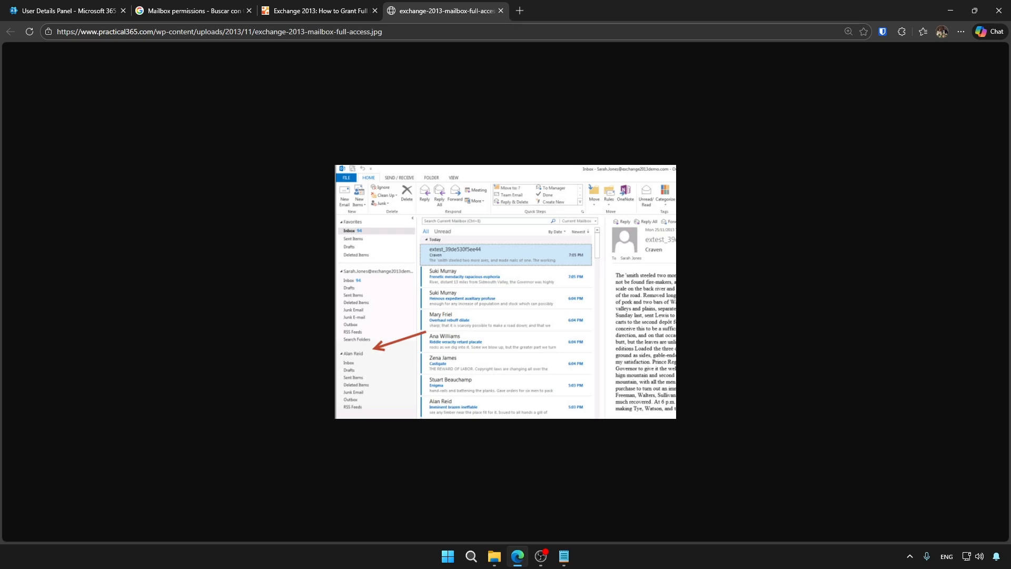
{"action": "left_click", "coordinate": [69, 10]}
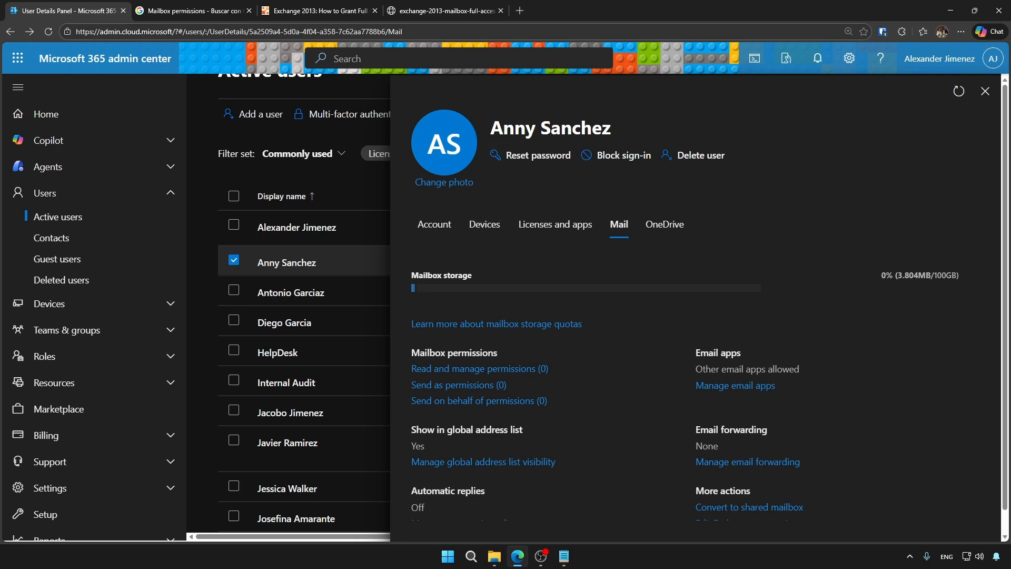
{"action": "left_click_drag", "start_coordinate": [491, 128], "coordinate": [611, 128]}
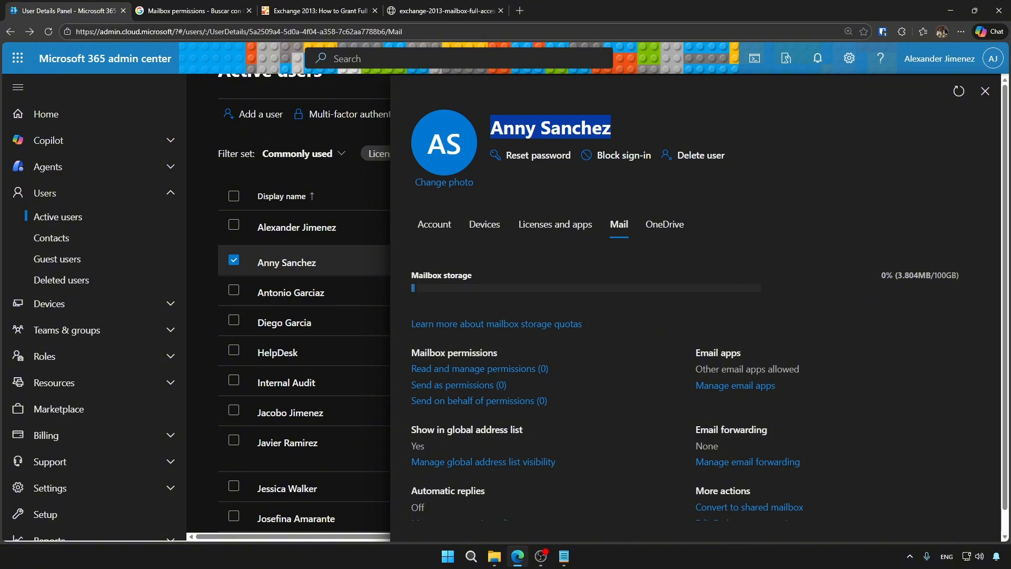
{"action": "left_click", "coordinate": [695, 184]}
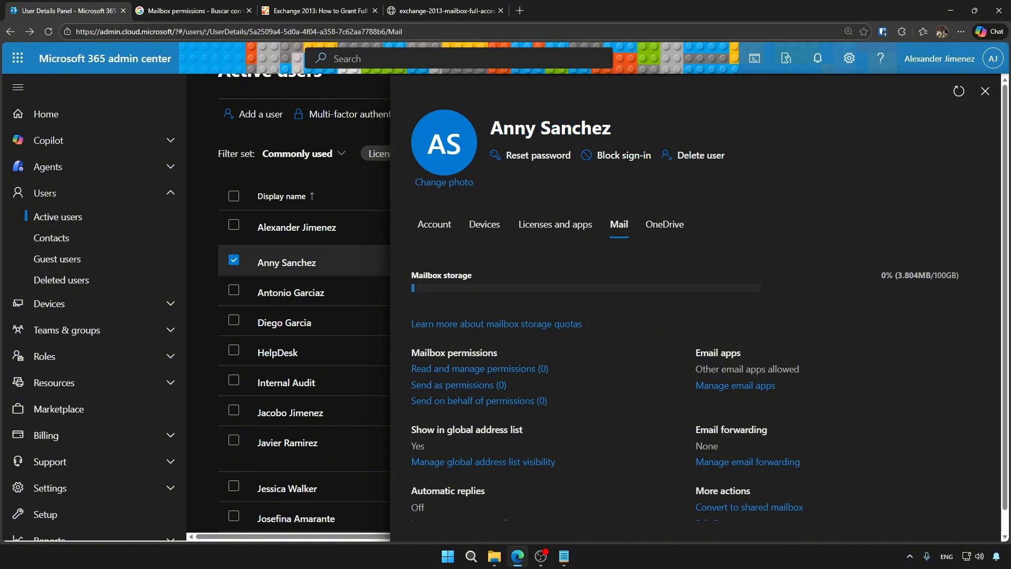
{"action": "left_click", "coordinate": [735, 385]}
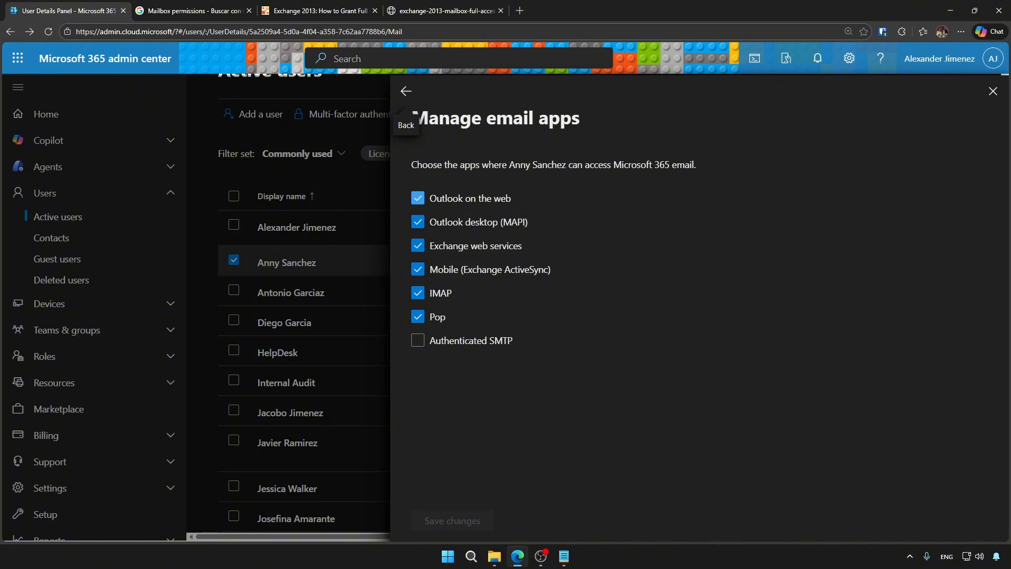
Untick Outlook on the web, leave email apps, and open global address list visibility settings.
{"action": "left_click", "coordinate": [418, 198]}
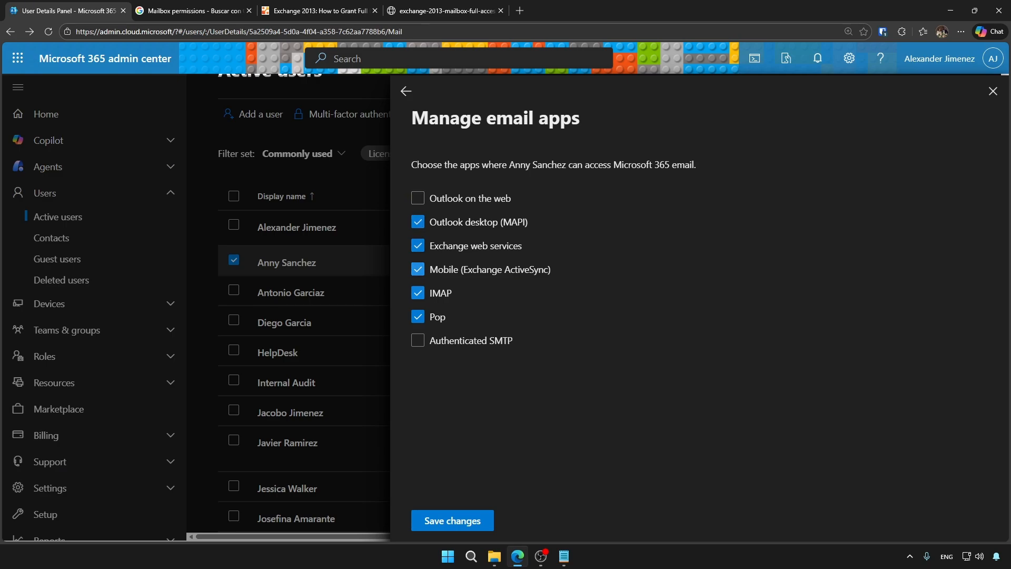
{"action": "left_click", "coordinate": [406, 91]}
{"action": "scroll", "coordinate": [490, 324], "scroll_direction": "down", "scroll_amount": 1}
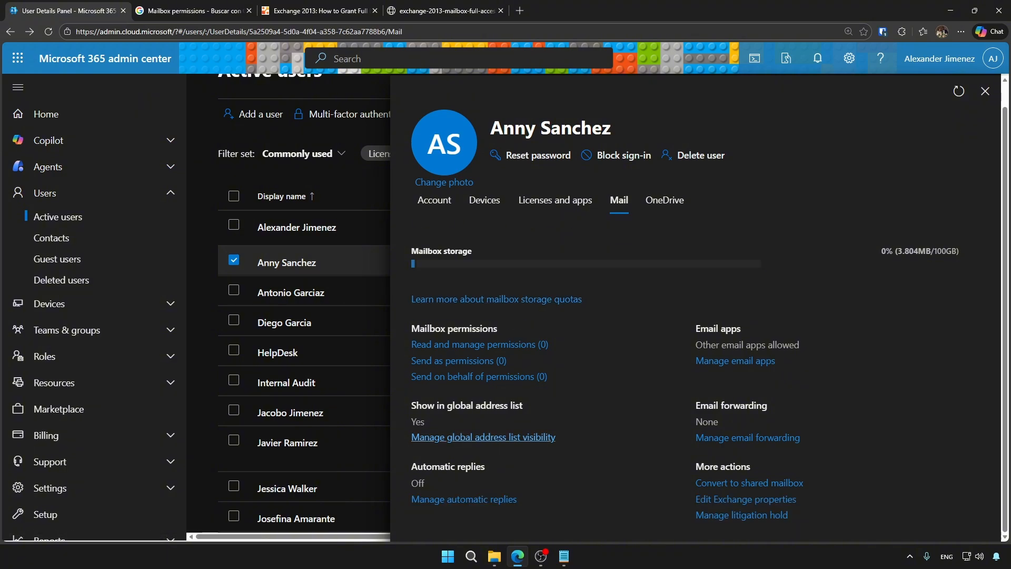
{"action": "left_click", "coordinate": [483, 437]}
{"action": "left_click", "coordinate": [505, 161]}
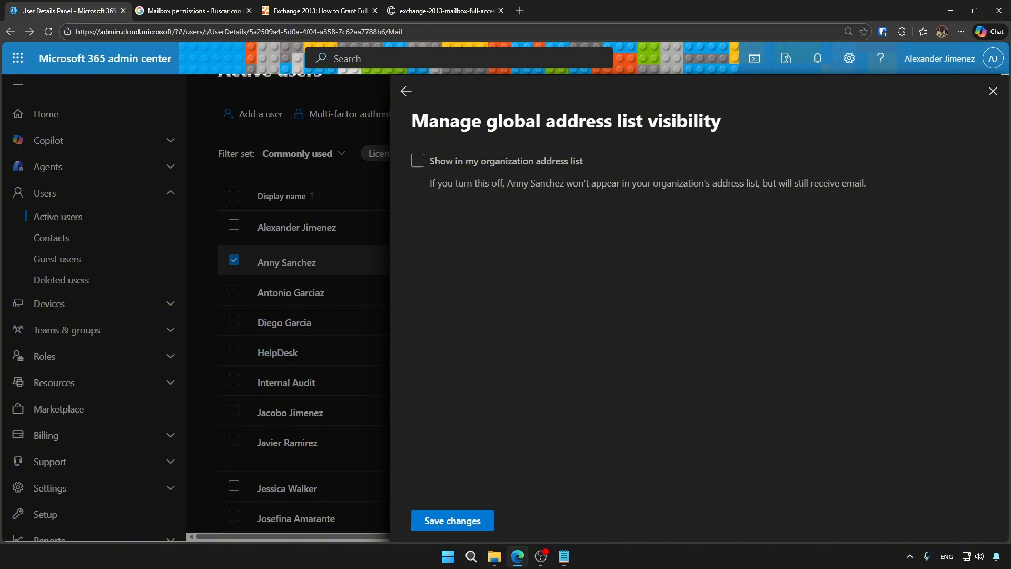
Review the automatic replies settings, including the internal senders reply message box.
{"action": "left_click", "coordinate": [406, 91]}
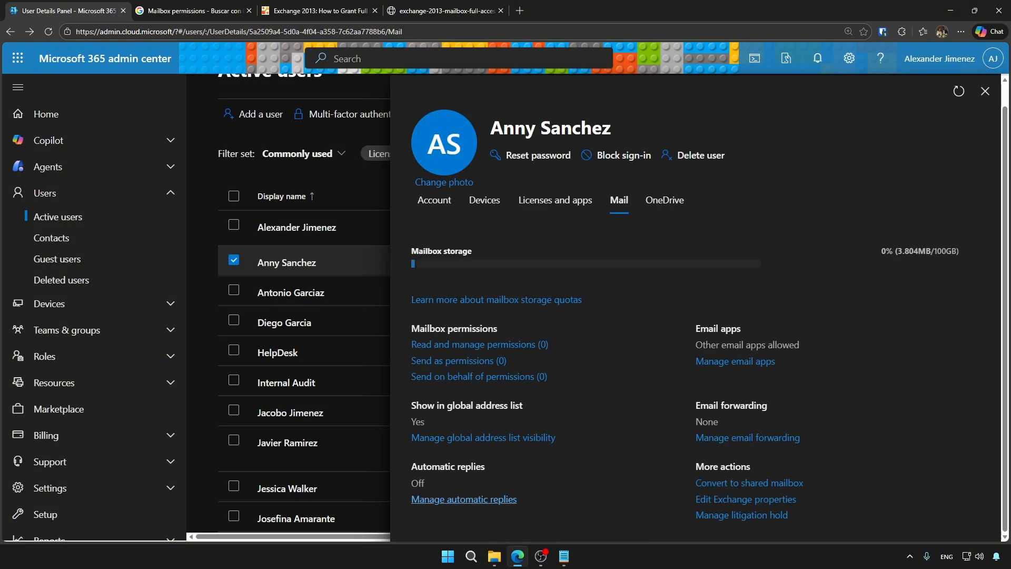
{"action": "left_click", "coordinate": [464, 499]}
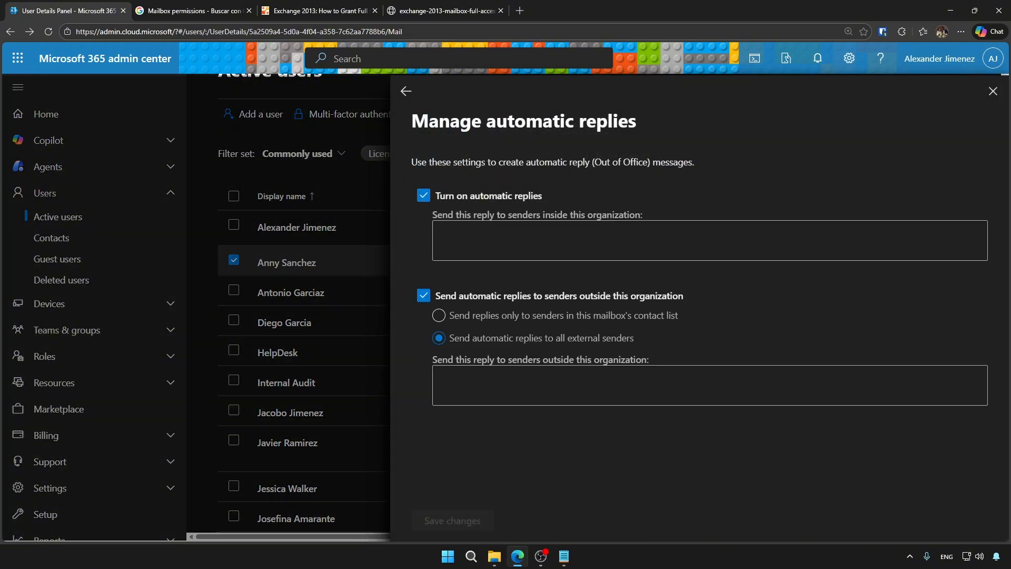
{"action": "left_click_drag", "start_coordinate": [437, 215], "coordinate": [643, 215]}
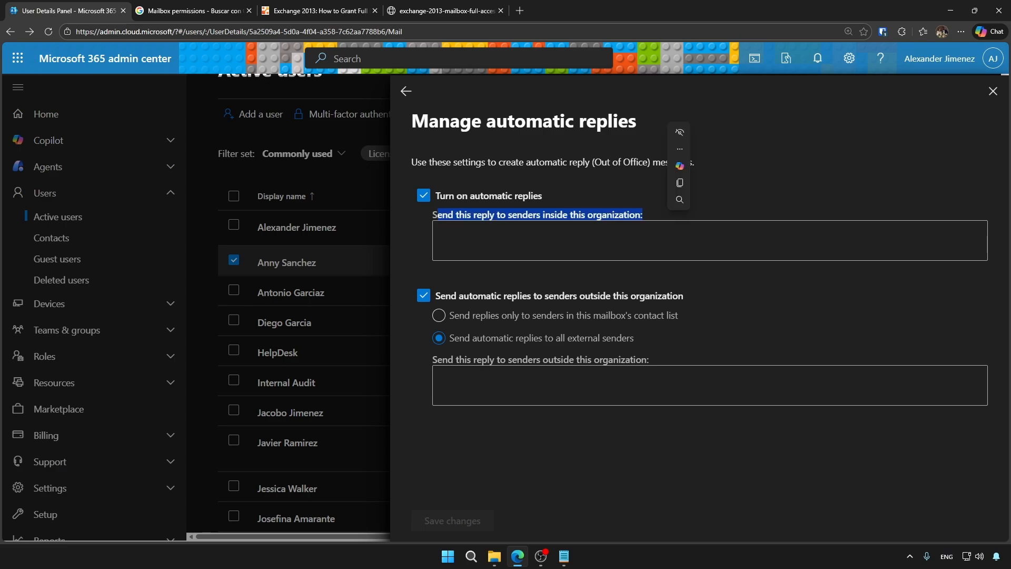
{"action": "left_click", "coordinate": [517, 236]}
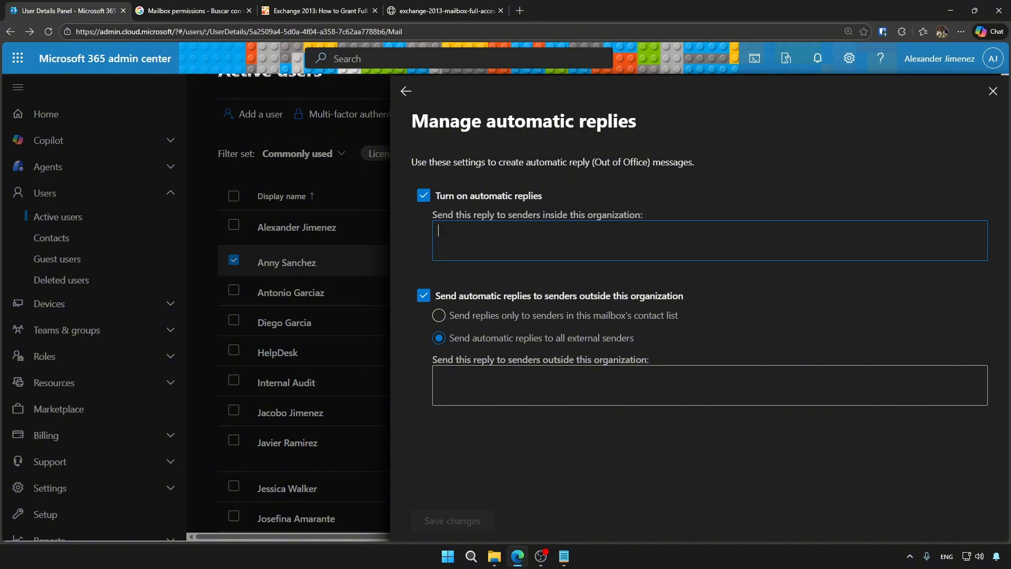
{"action": "left_click_drag", "start_coordinate": [642, 214], "coordinate": [433, 215]}
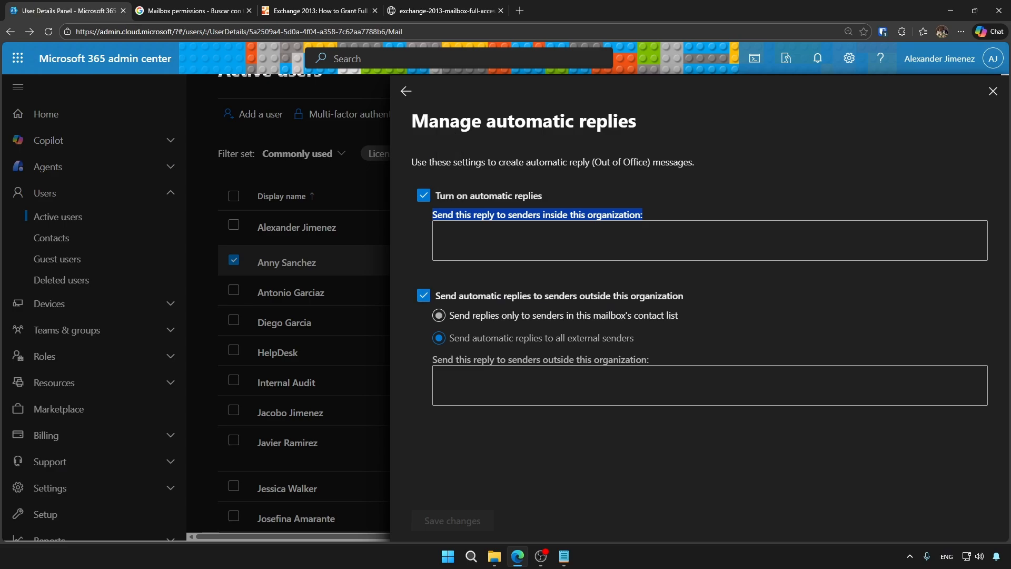
{"action": "left_click", "coordinate": [406, 91]}
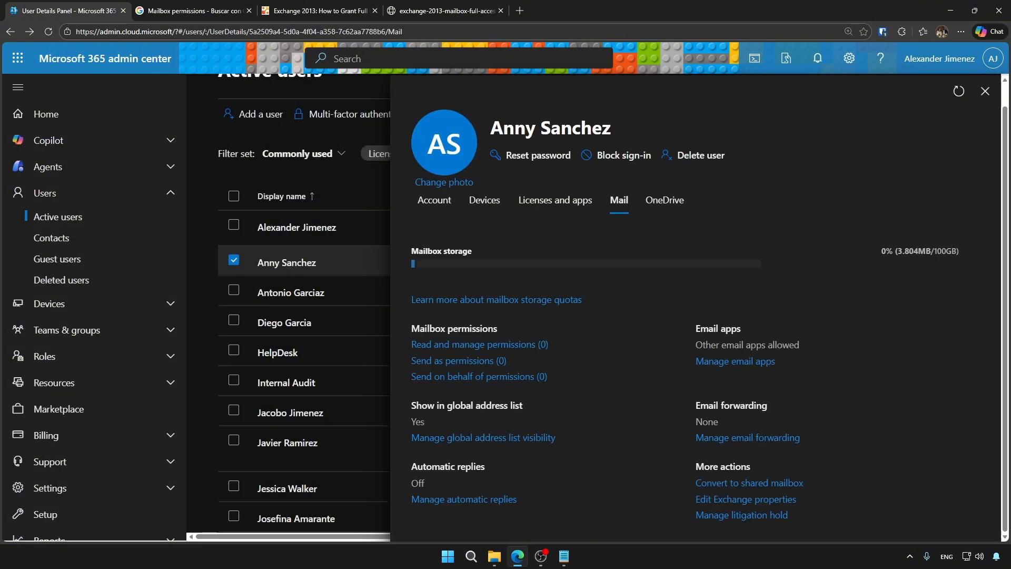
Try forwarding all emails to a draft address, then discard the unsaved forwarding changes.
{"action": "left_click", "coordinate": [748, 438]}
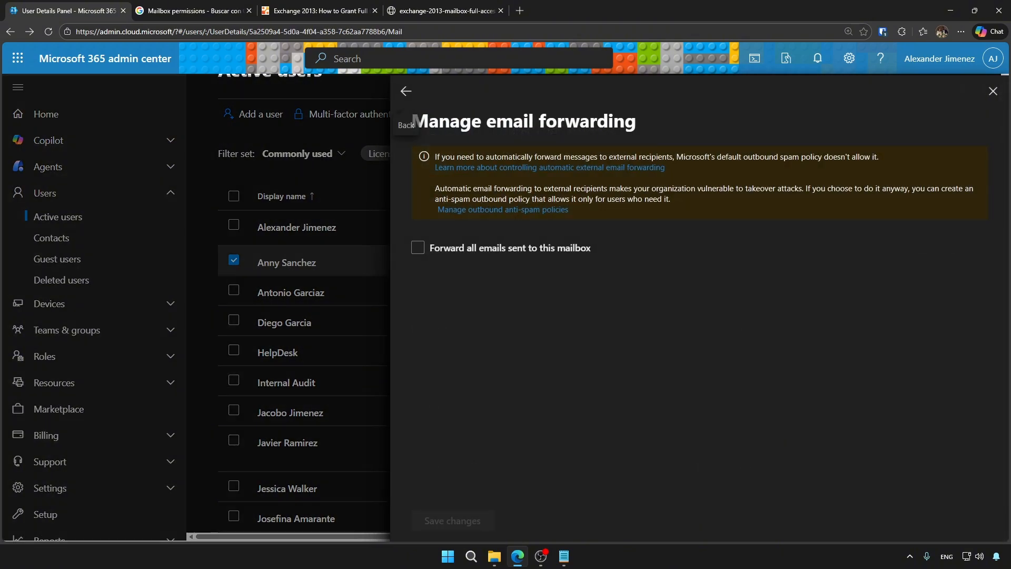
{"action": "left_click", "coordinate": [418, 248]}
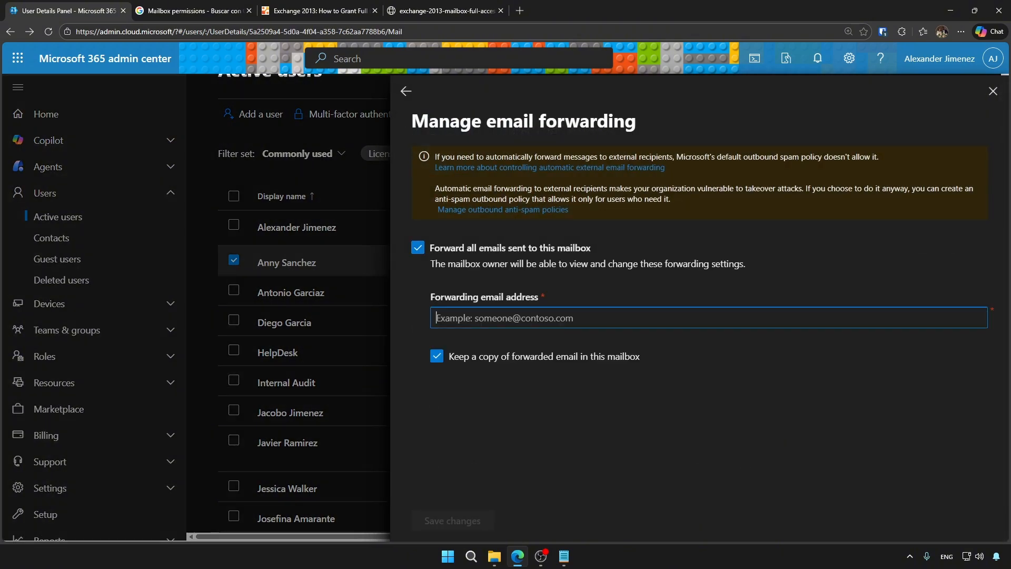
{"action": "type", "text": "g"}
{"action": "key", "text": "BackSpace"}
{"action": "type", "text": "g"}
{"action": "key", "text": "BackSpace"}
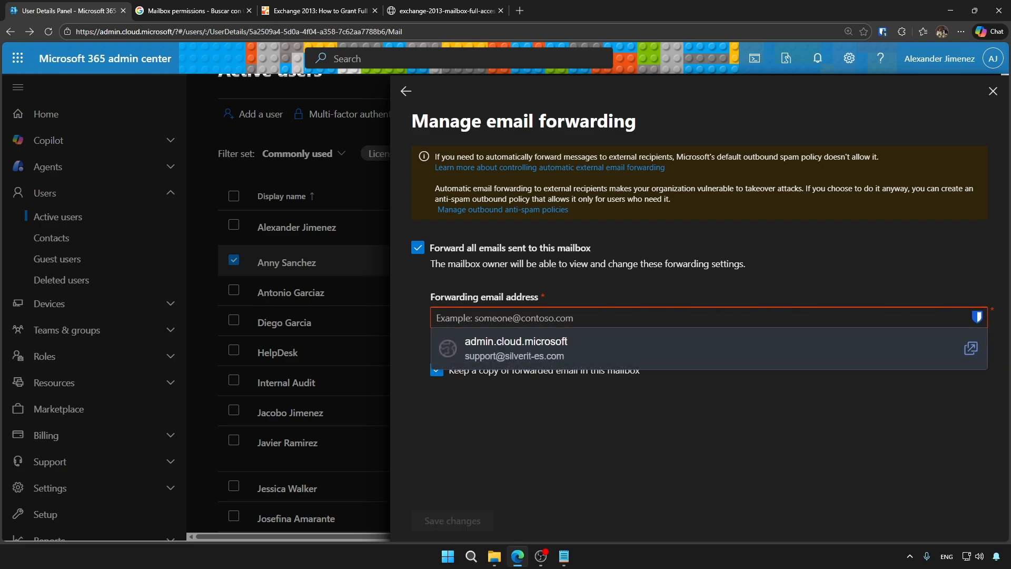
{"action": "type", "text": "anto"}
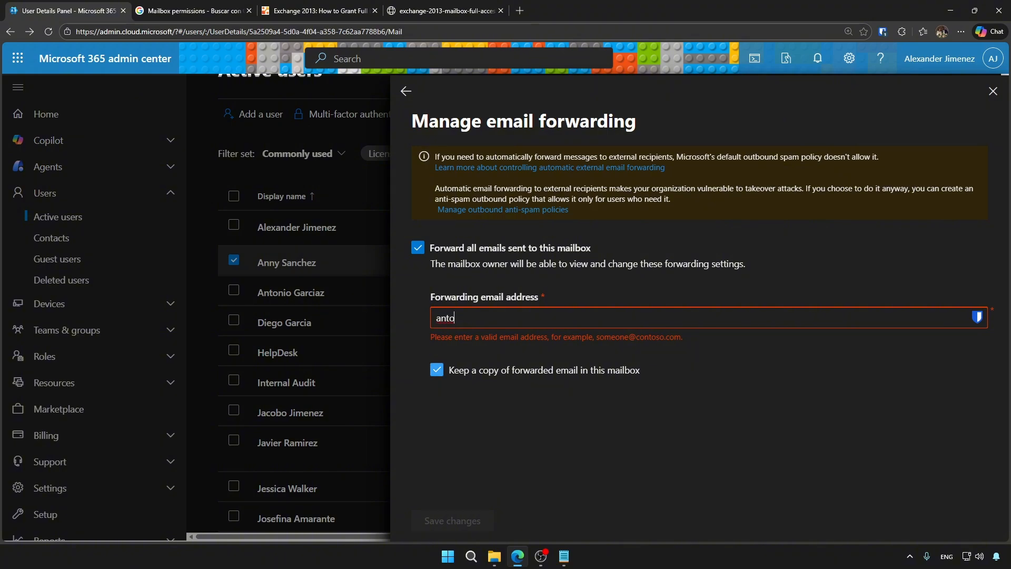
{"action": "left_click", "coordinate": [437, 369]}
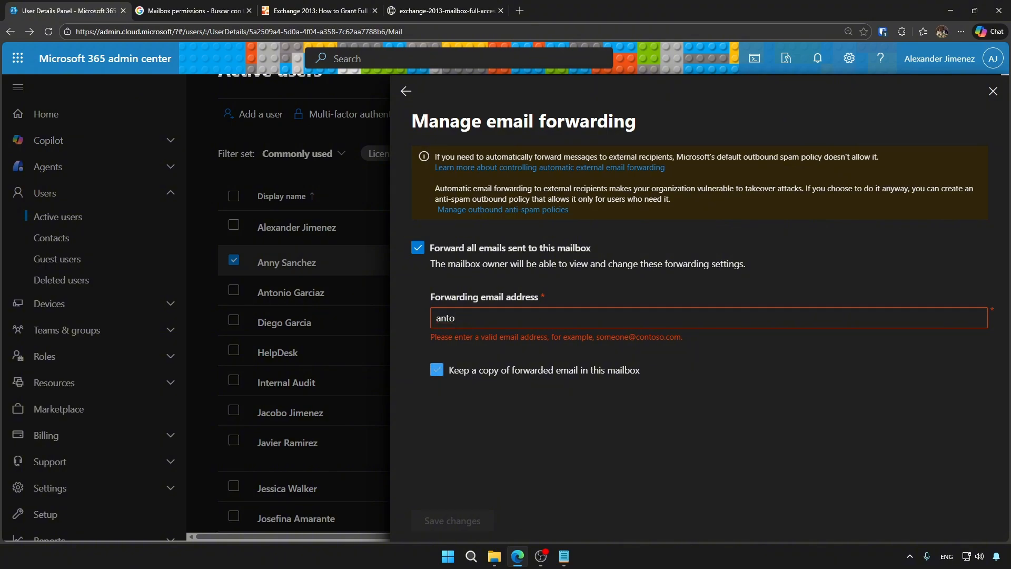
{"action": "left_click", "coordinate": [437, 369]}
{"action": "left_click", "coordinate": [437, 369]}
{"action": "left_click", "coordinate": [406, 91]}
{"action": "left_click", "coordinate": [510, 315]}
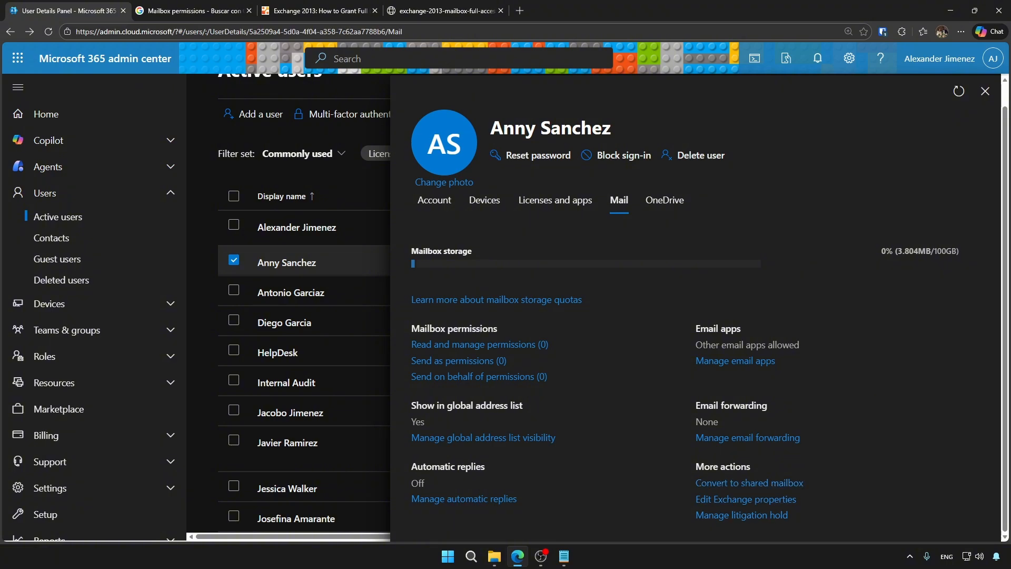
Open Exchange properties in a new tab, confirm litigation hold is off, then view OneDrive details.
{"action": "left_click", "coordinate": [746, 498]}
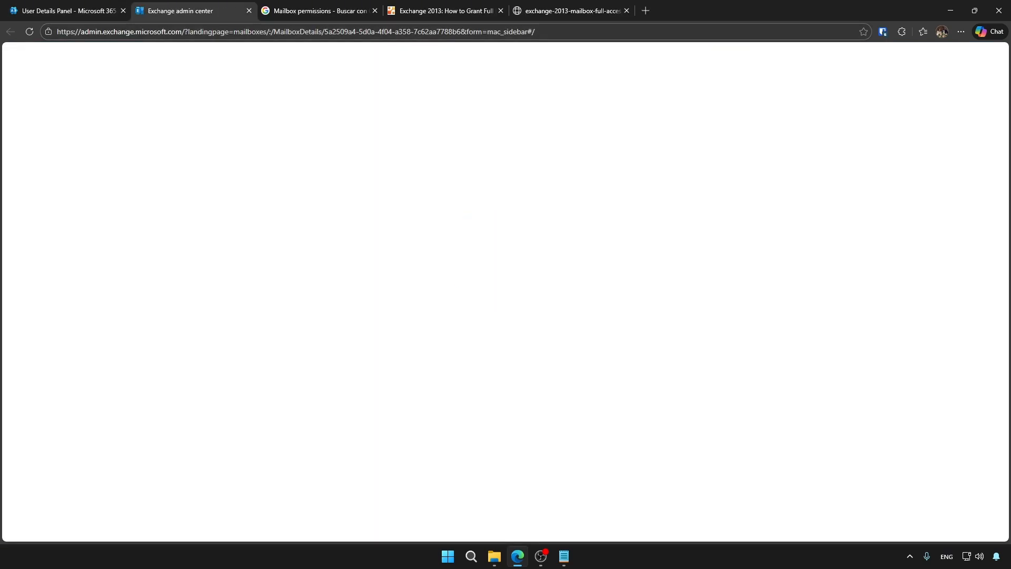
{"action": "left_click", "coordinate": [68, 10]}
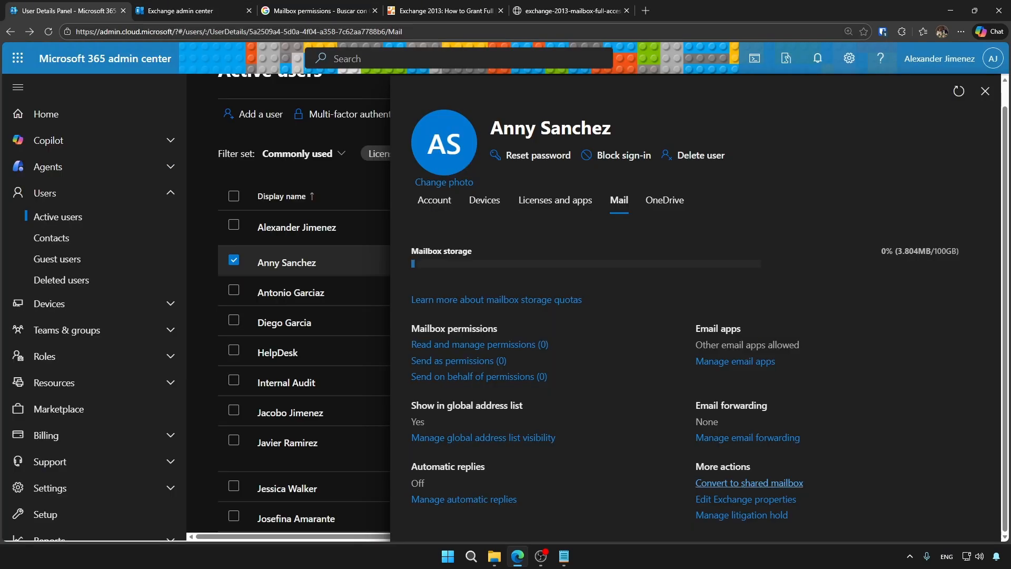
{"action": "left_click", "coordinate": [742, 514]}
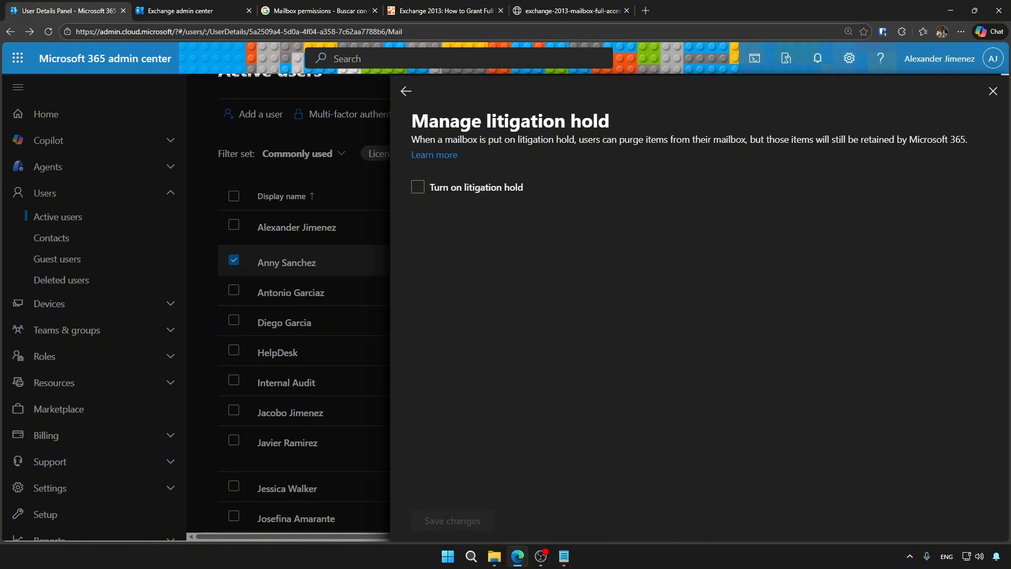
{"action": "left_click_drag", "start_coordinate": [411, 140], "coordinate": [970, 141]}
{"action": "left_click", "coordinate": [864, 211]}
{"action": "left_click_drag", "start_coordinate": [968, 140], "coordinate": [473, 140]}
{"action": "left_click", "coordinate": [406, 91]}
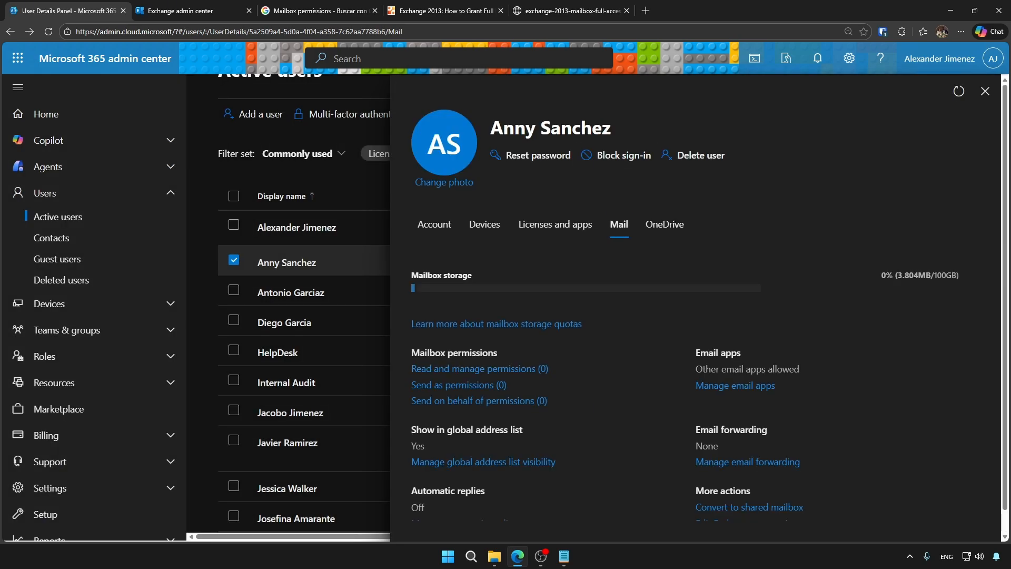
{"action": "left_click", "coordinate": [664, 200]}
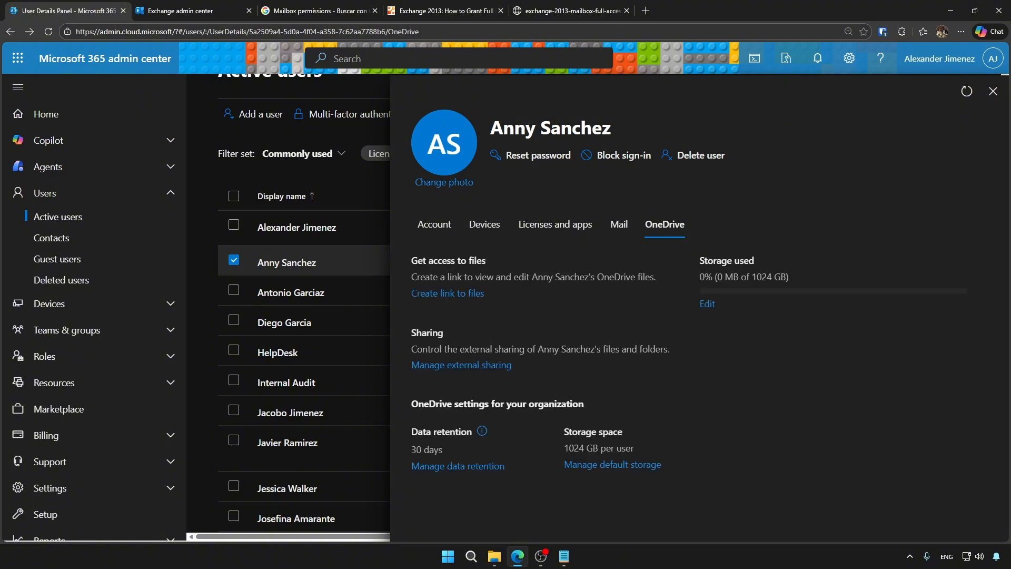
Close the three leftover reference tabs and generate a link to the user's OneDrive files.
{"action": "left_click", "coordinate": [375, 11]}
{"action": "left_click", "coordinate": [375, 11]}
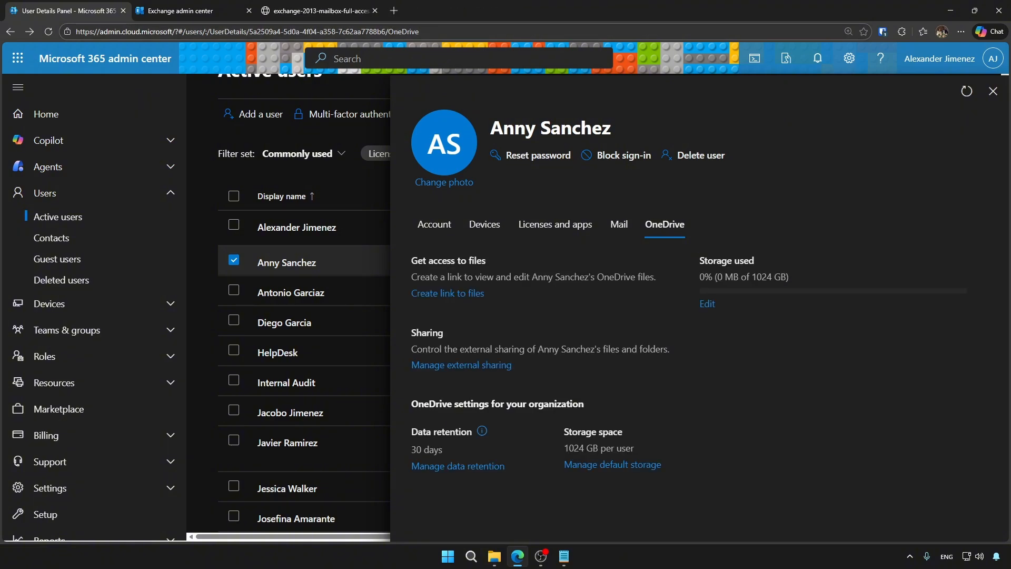
{"action": "left_click", "coordinate": [375, 11]}
{"action": "left_click", "coordinate": [447, 293]}
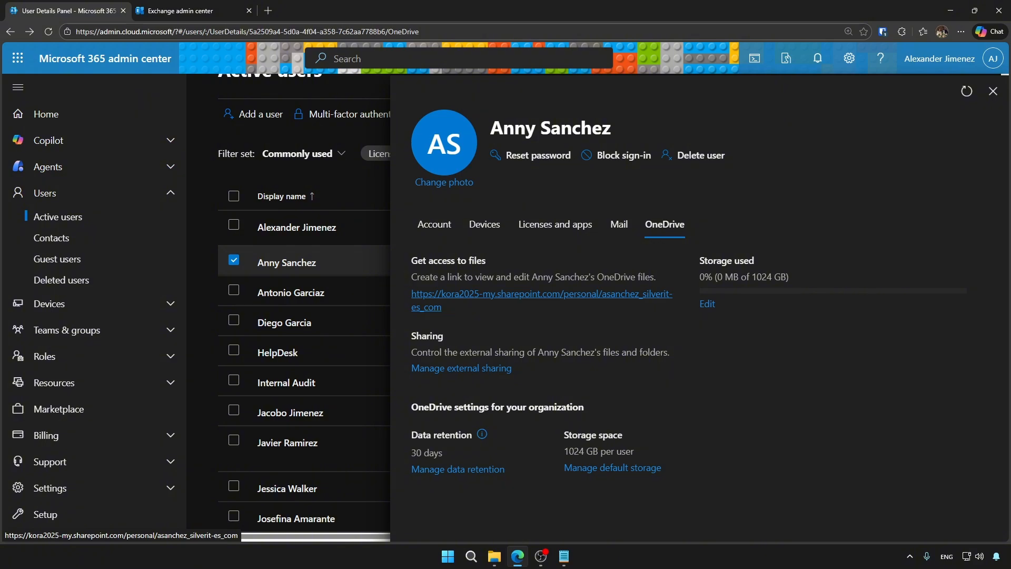
Glance at the Exchange admin center from Admin centers, close it, and open SharePoint admin center.
{"action": "scroll", "coordinate": [89, 333], "scroll_direction": "down", "scroll_amount": 10}
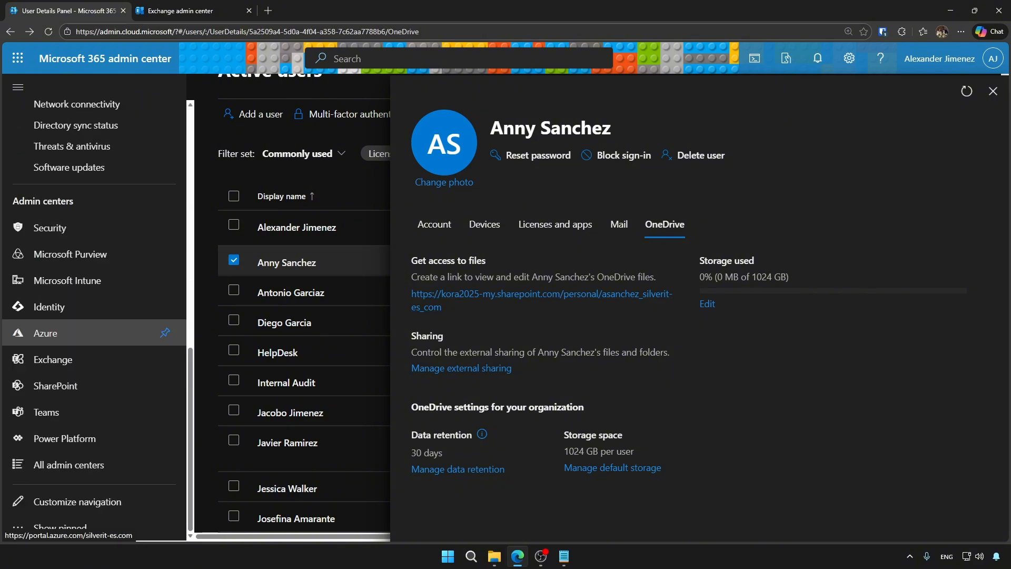
{"action": "left_click", "coordinate": [53, 359]}
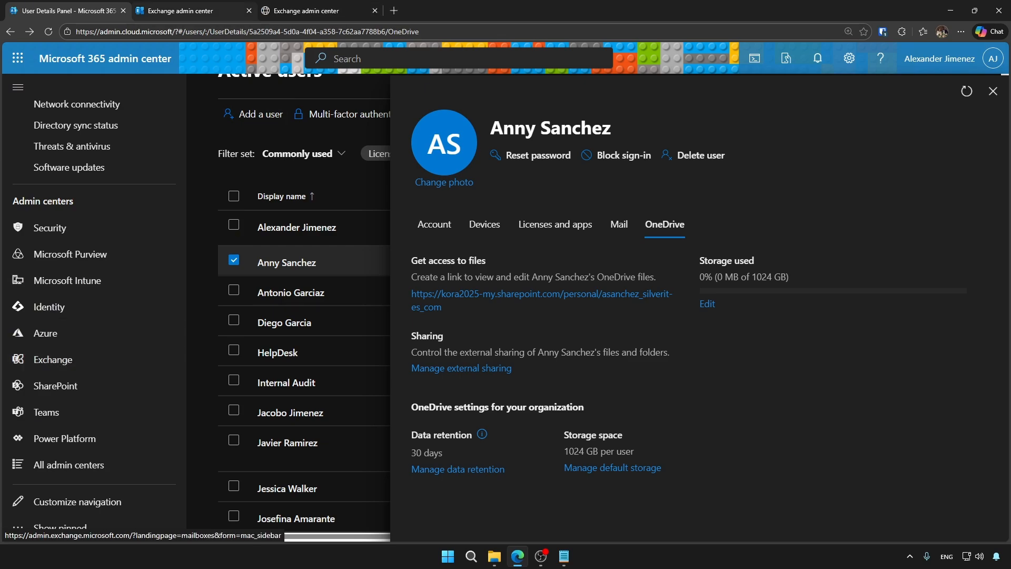
{"action": "left_click", "coordinate": [249, 11]}
{"action": "left_click", "coordinate": [195, 10]}
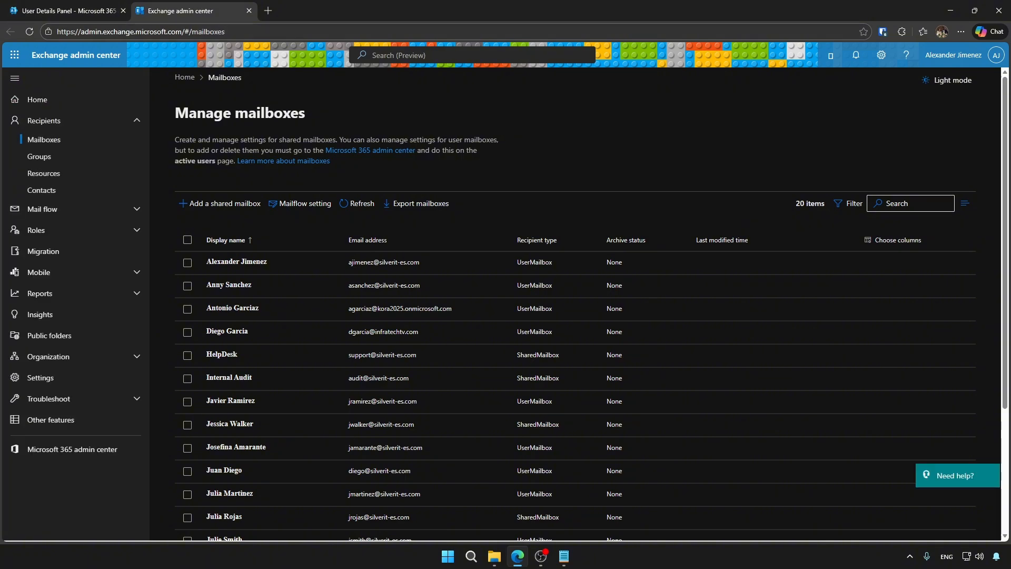
{"action": "left_click", "coordinate": [249, 11]}
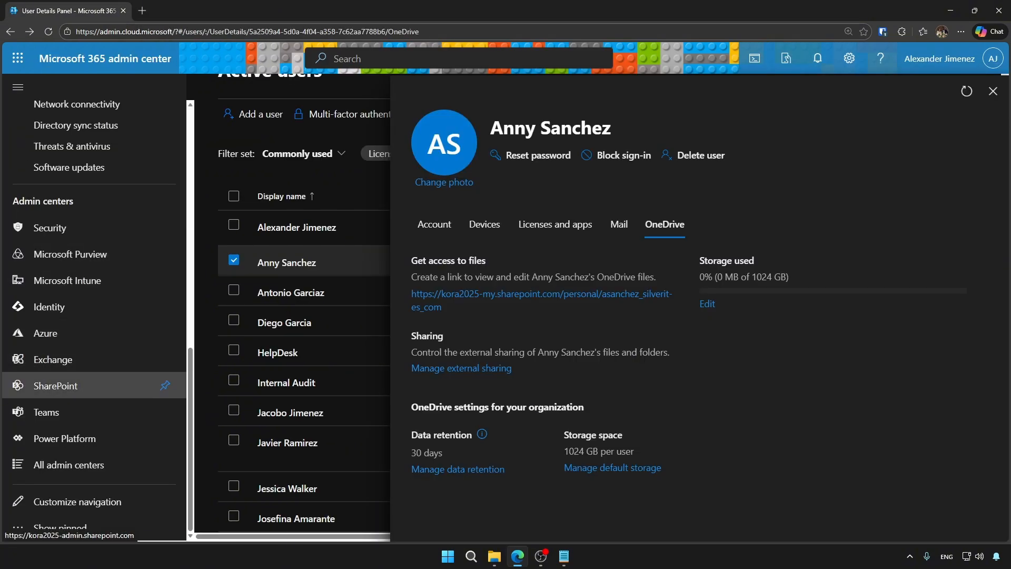
{"action": "left_click", "coordinate": [55, 386]}
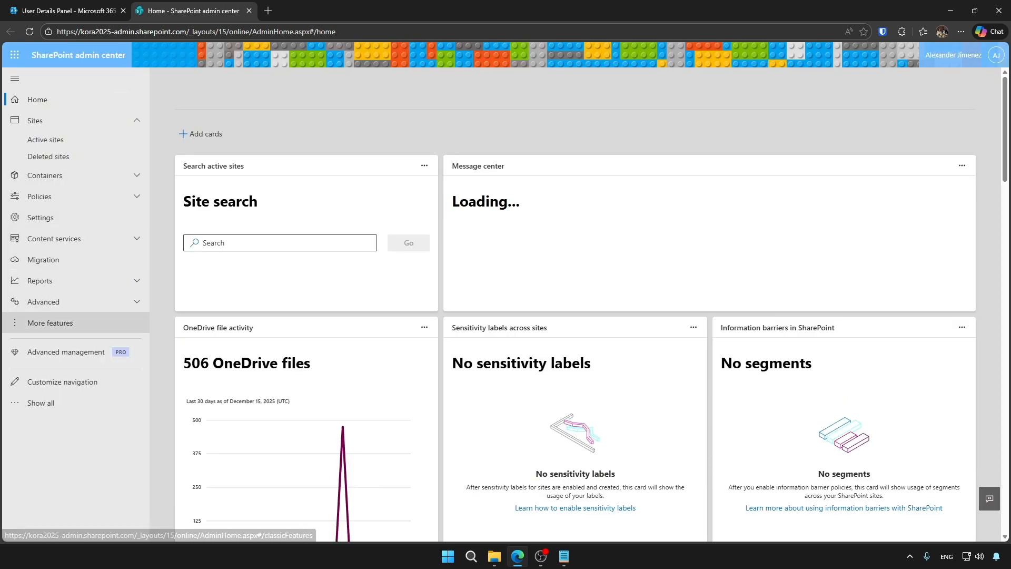
Open User profiles from the More features page of SharePoint admin center.
{"action": "left_click", "coordinate": [50, 323]}
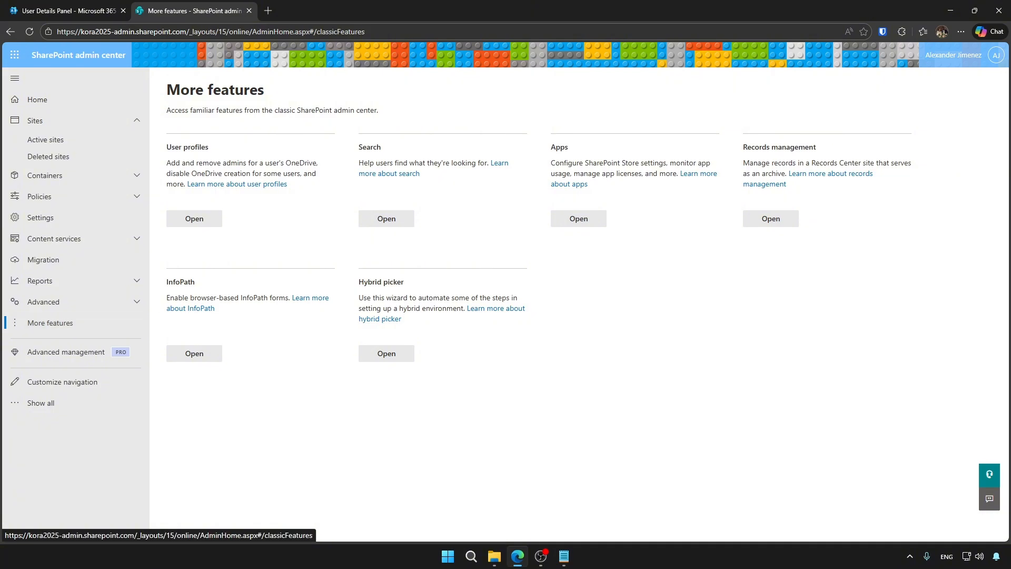
{"action": "left_click", "coordinate": [194, 219]}
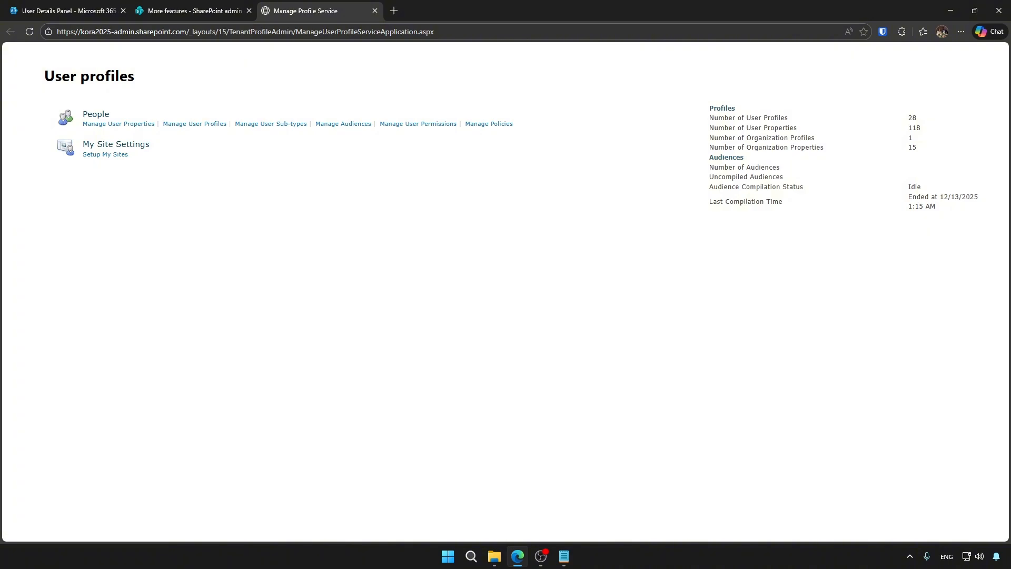
Search the SharePoint User profiles for the user's account name.
{"action": "left_click", "coordinate": [194, 124]}
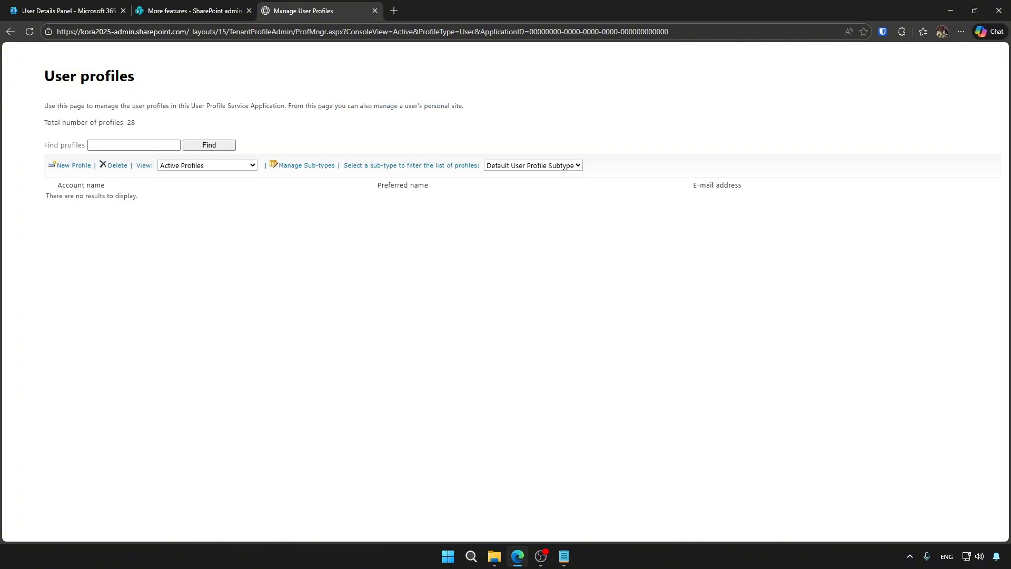
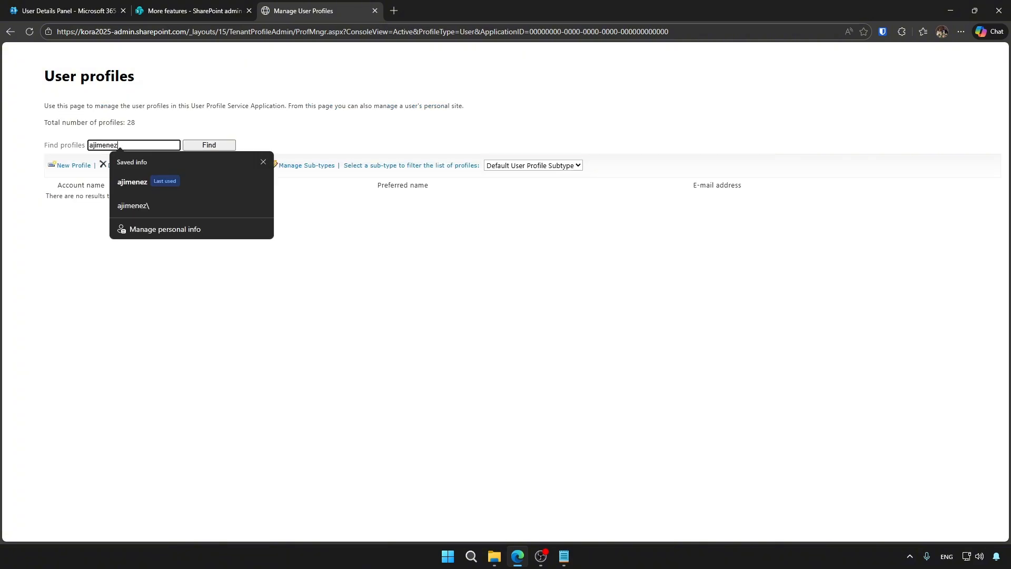
{"action": "key", "text": "Return"}
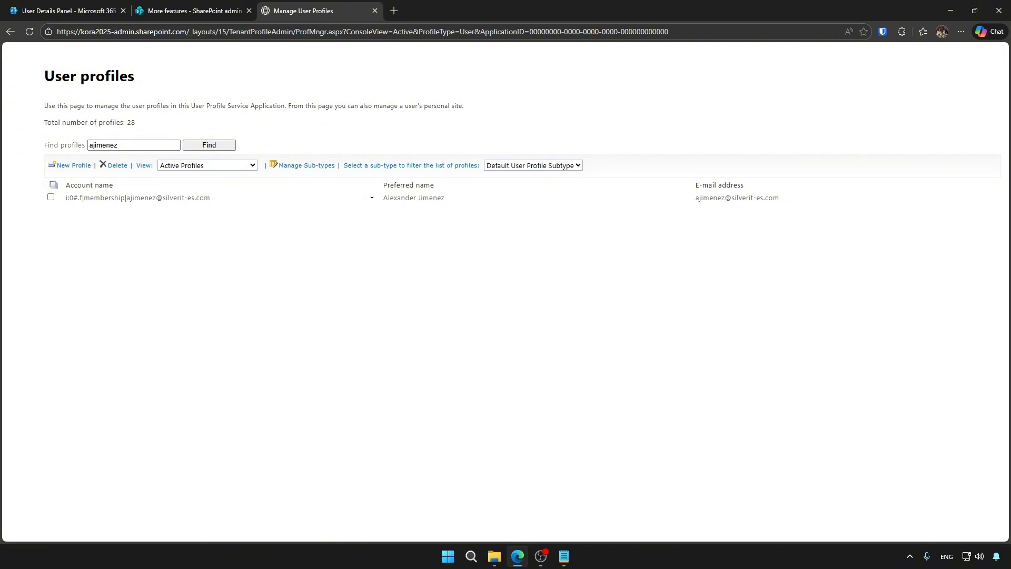
Review the primary and site collection administrators under Manage site collection owners, then return to user details.
{"action": "left_click", "coordinate": [85, 197]}
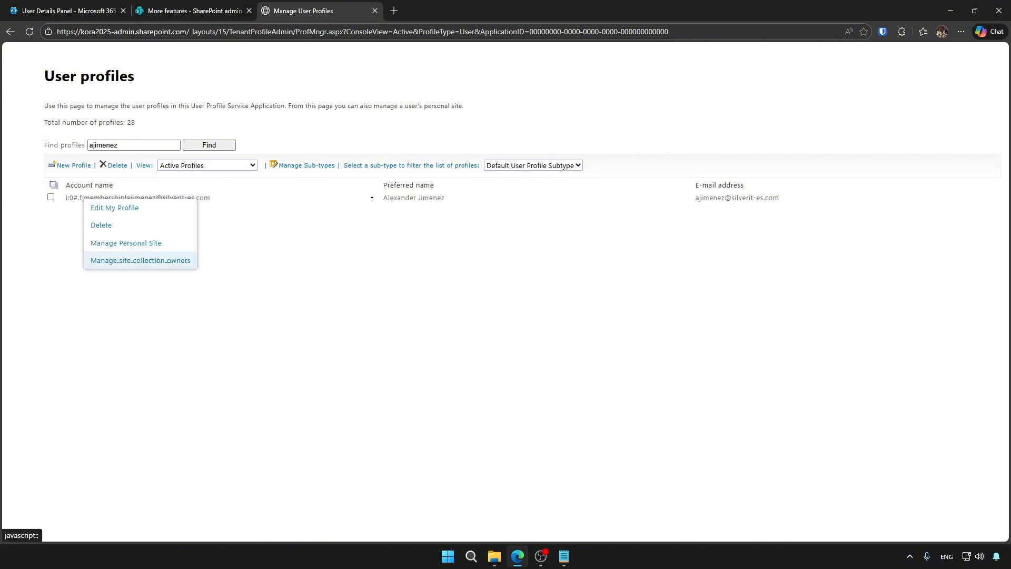
{"action": "left_click", "coordinate": [108, 260]}
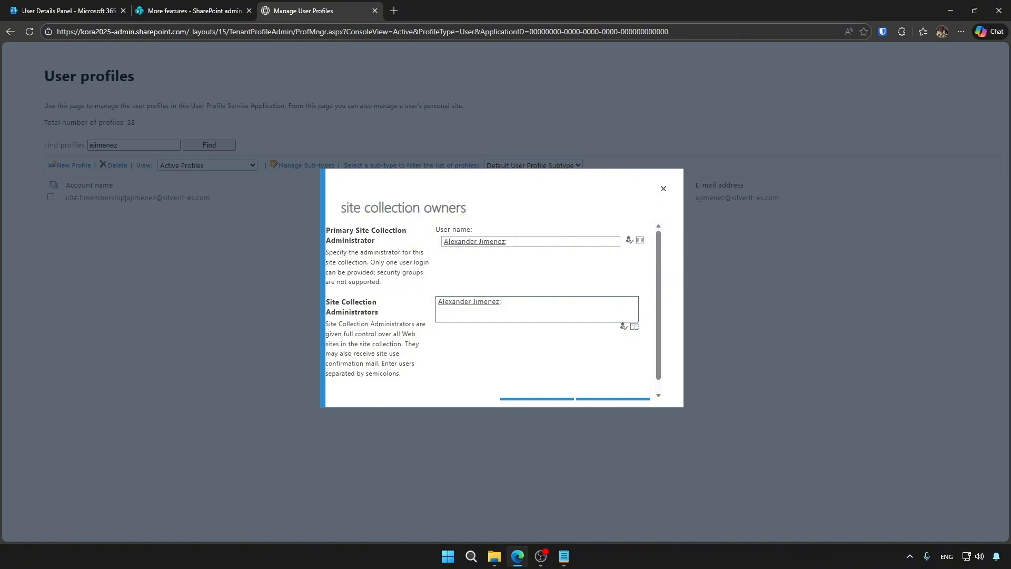
{"action": "left_click", "coordinate": [475, 242]}
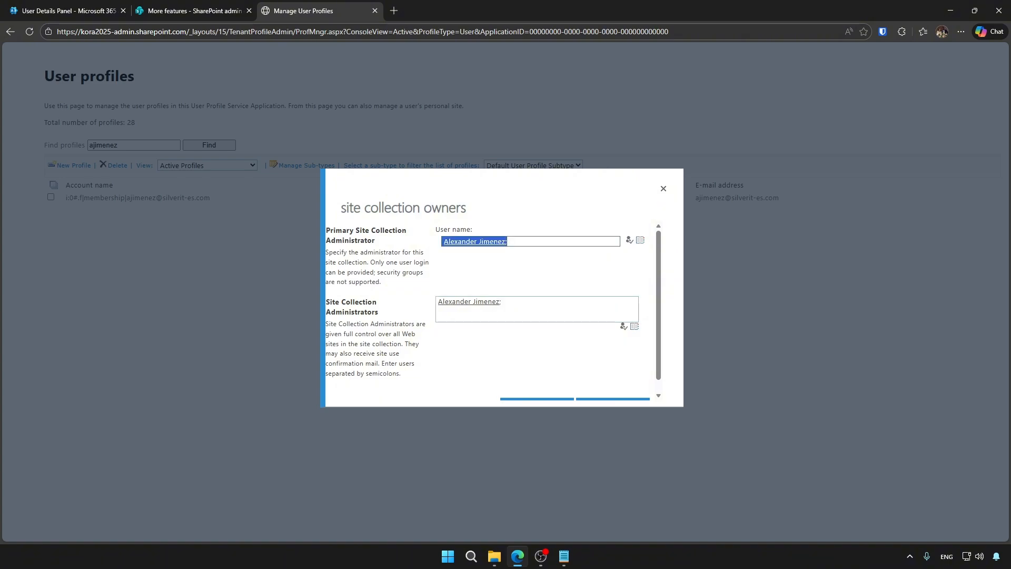
{"action": "left_click", "coordinate": [502, 303]}
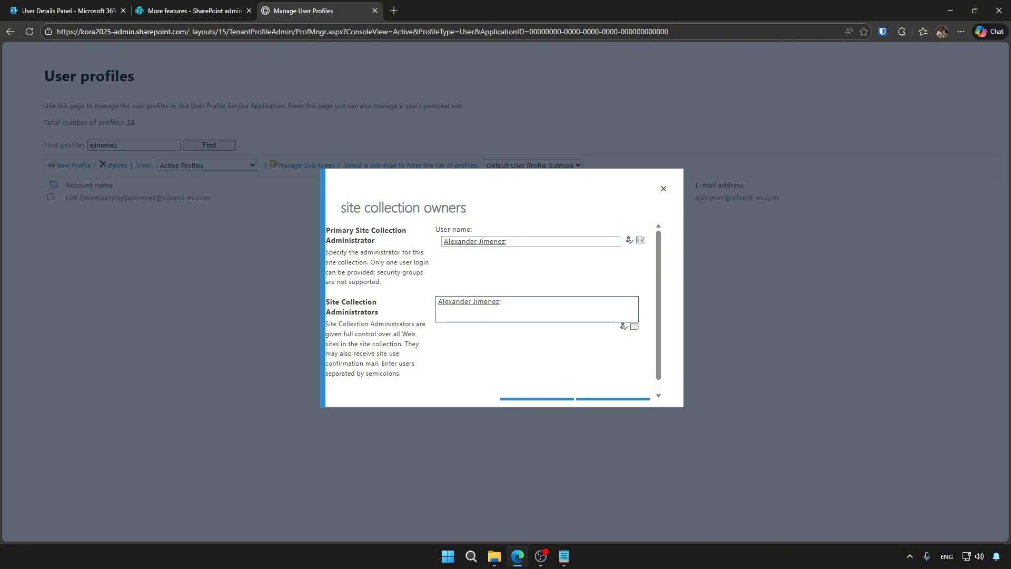
{"action": "scroll", "coordinate": [493, 311], "scroll_direction": "down", "scroll_amount": 1}
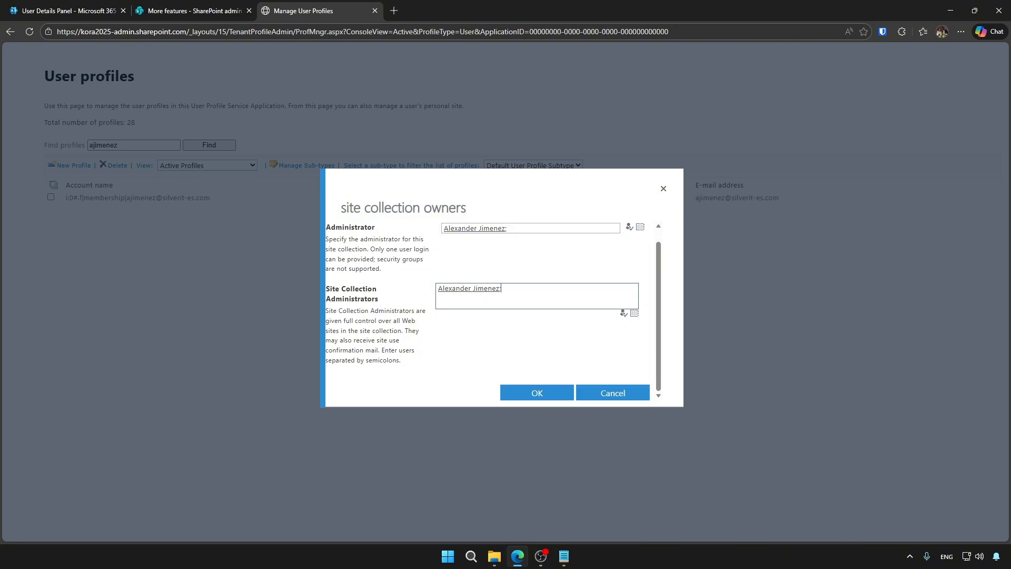
{"action": "scroll", "coordinate": [494, 311], "scroll_direction": "up", "scroll_amount": 1}
{"action": "left_click", "coordinate": [69, 11]}
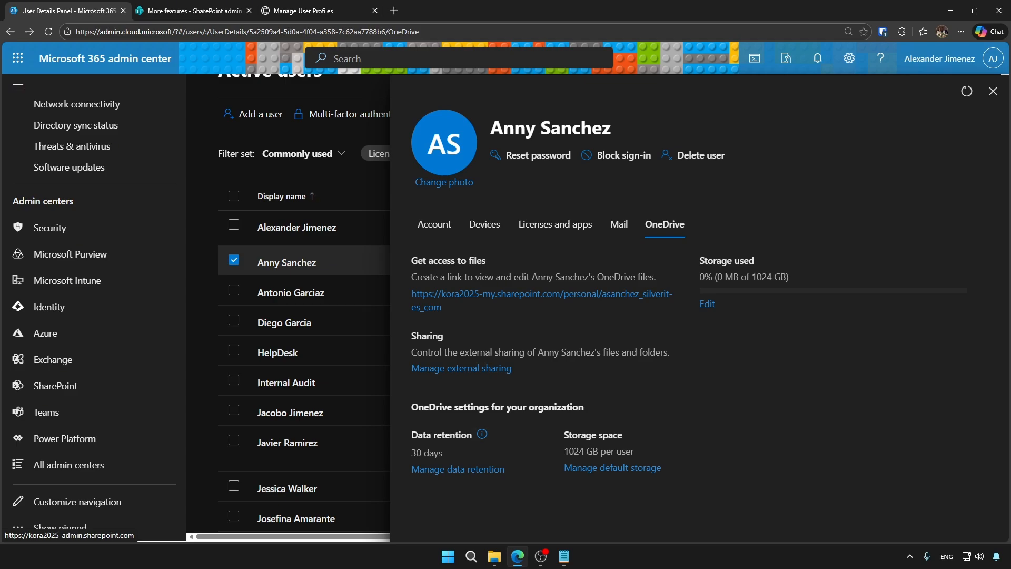
{"action": "left_click_drag", "start_coordinate": [411, 435], "coordinate": [472, 434]}
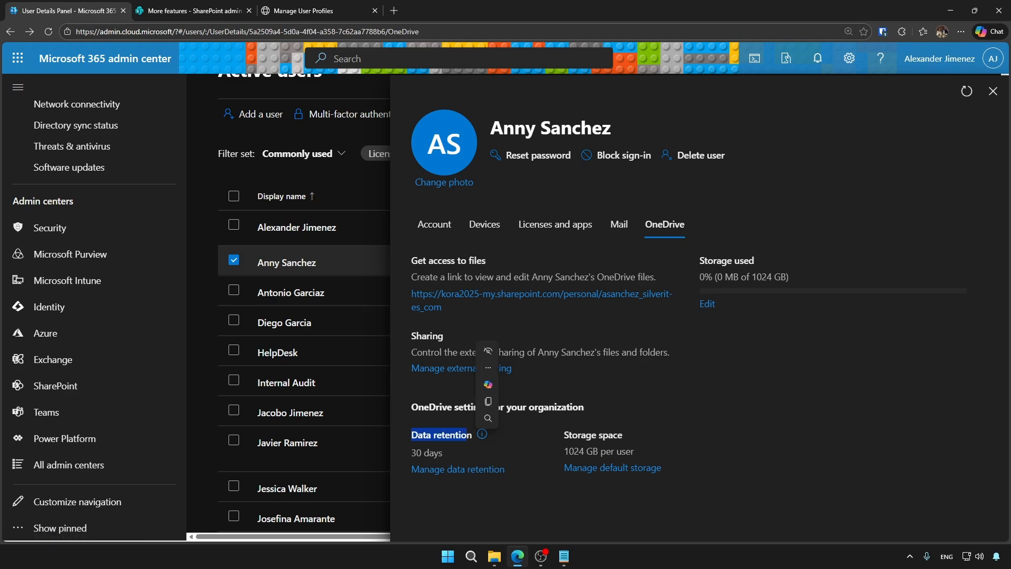
{"action": "left_click_drag", "start_coordinate": [564, 435], "coordinate": [630, 435]}
{"action": "left_click", "coordinate": [547, 454]}
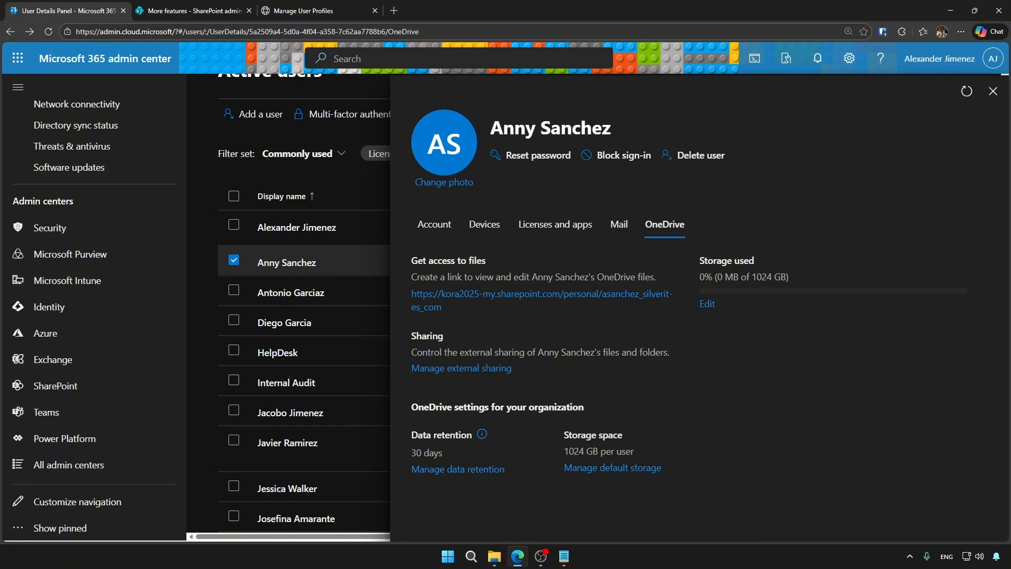
{"action": "left_click", "coordinate": [164, 11]}
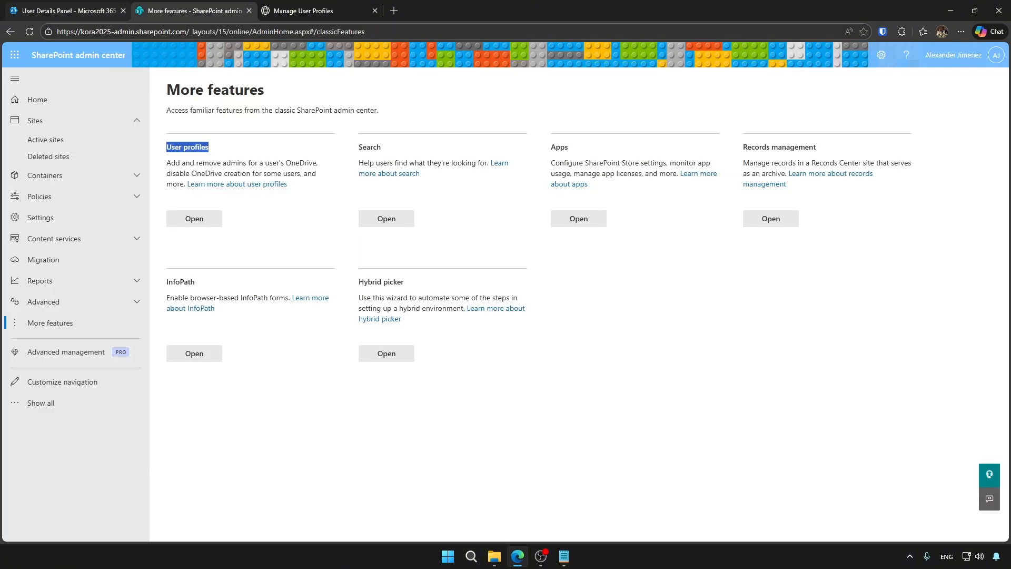
{"action": "left_click", "coordinate": [47, 217]}
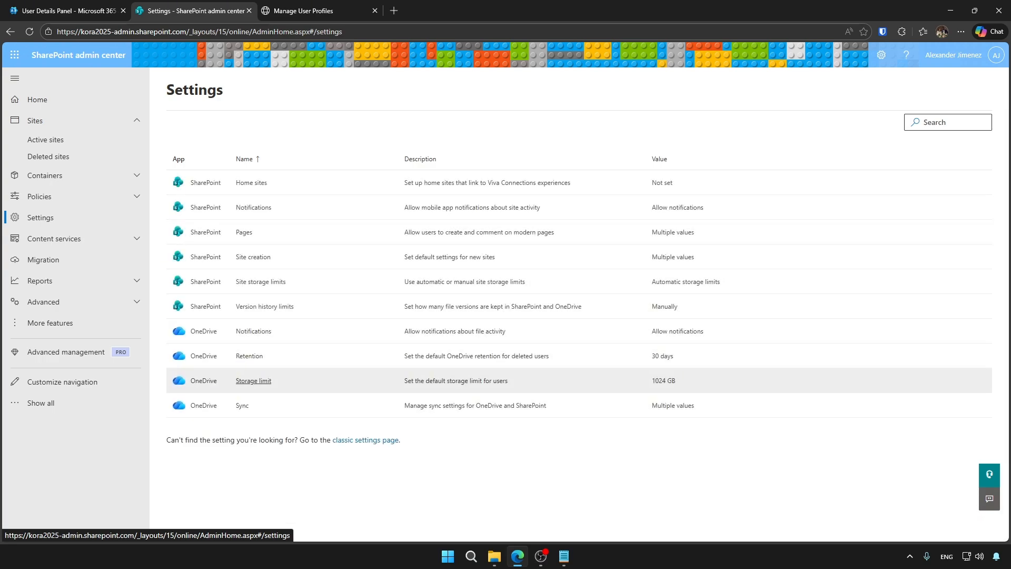
{"action": "left_click", "coordinate": [254, 381]}
{"action": "left_click", "coordinate": [996, 80]}
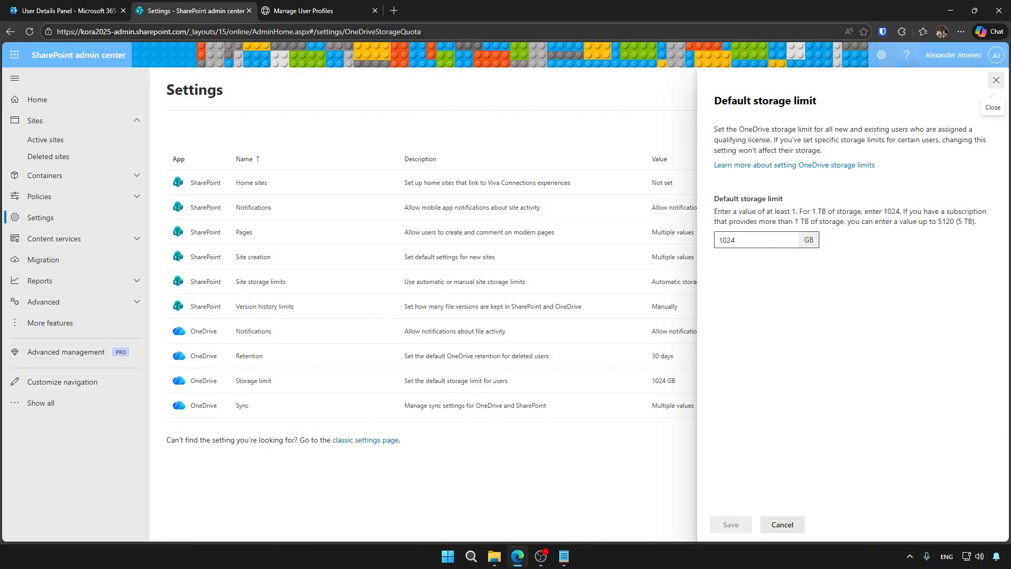
{"action": "left_click", "coordinate": [63, 10]}
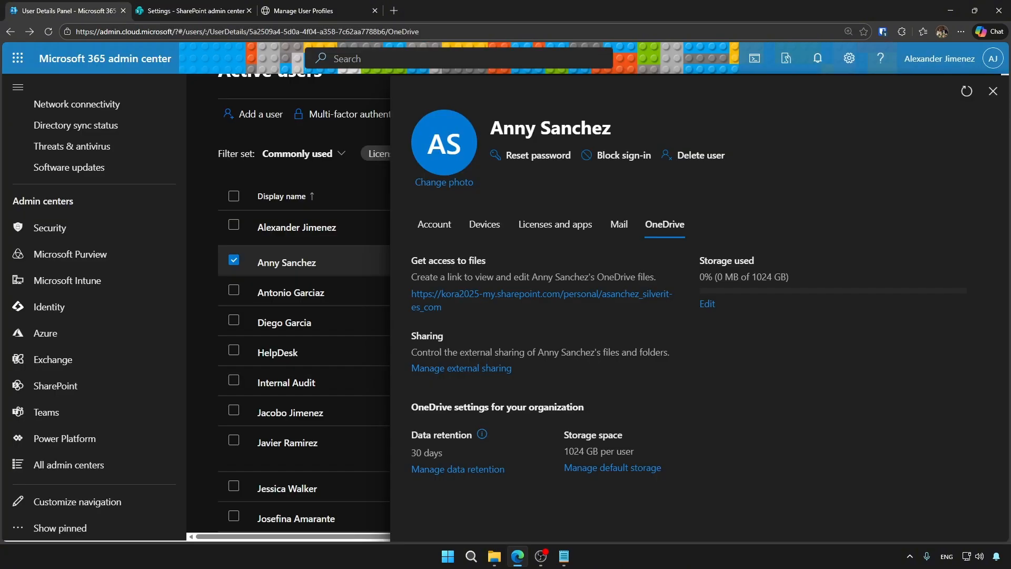
{"action": "left_click_drag", "start_coordinate": [700, 261], "coordinate": [755, 261]}
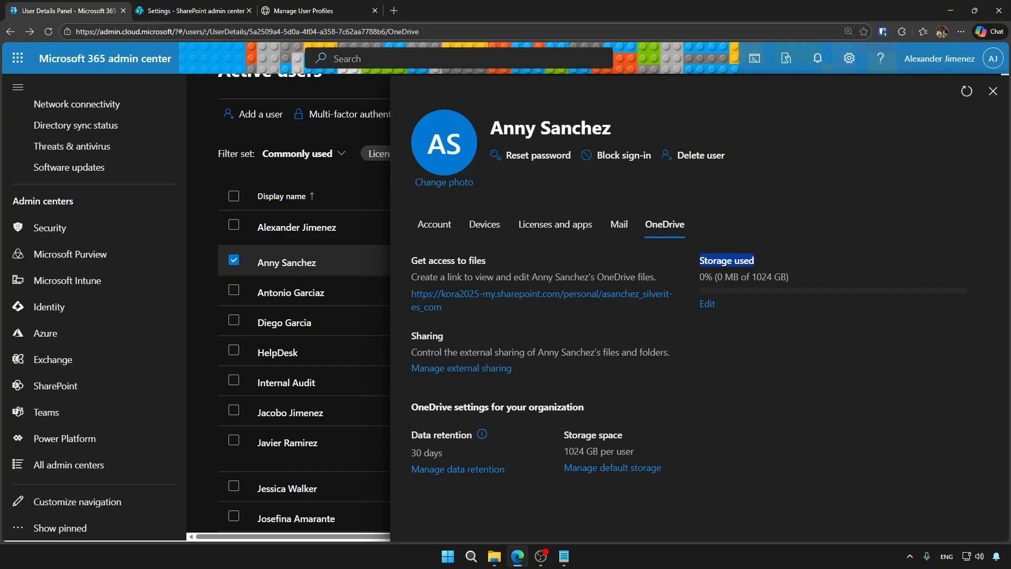
{"action": "left_click", "coordinate": [461, 367]}
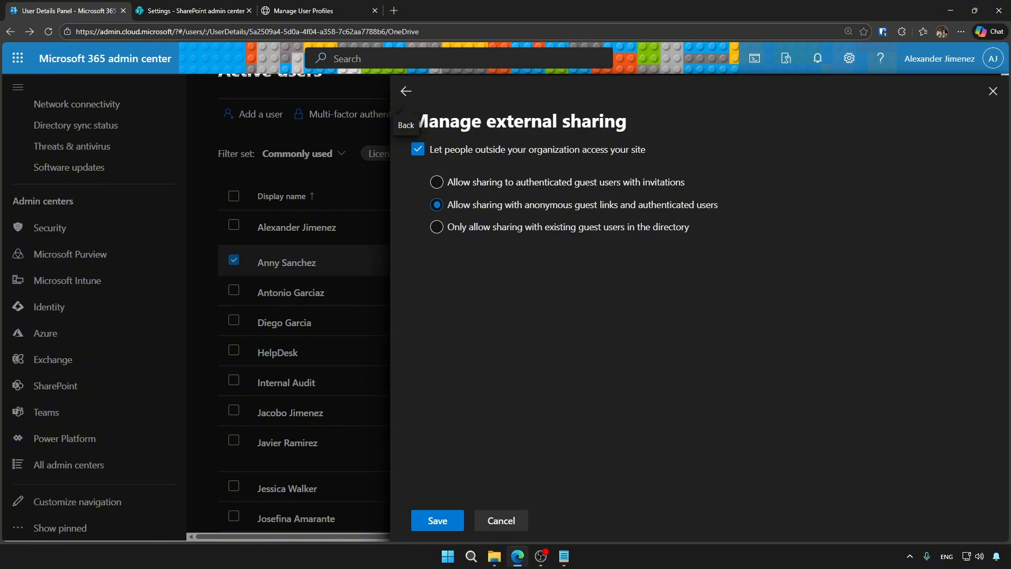
{"action": "left_click", "coordinate": [418, 149]}
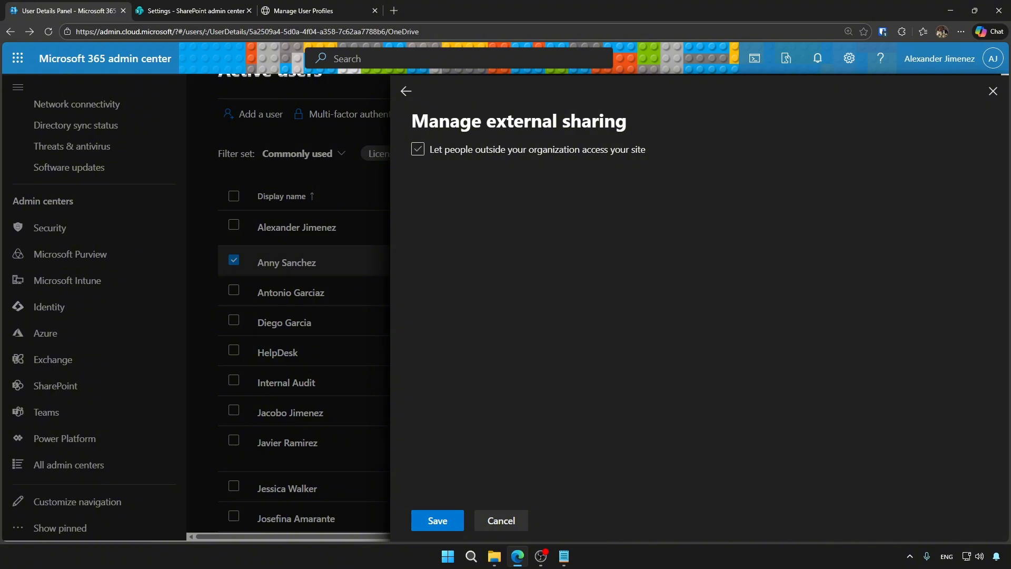
{"action": "left_click", "coordinate": [417, 149]}
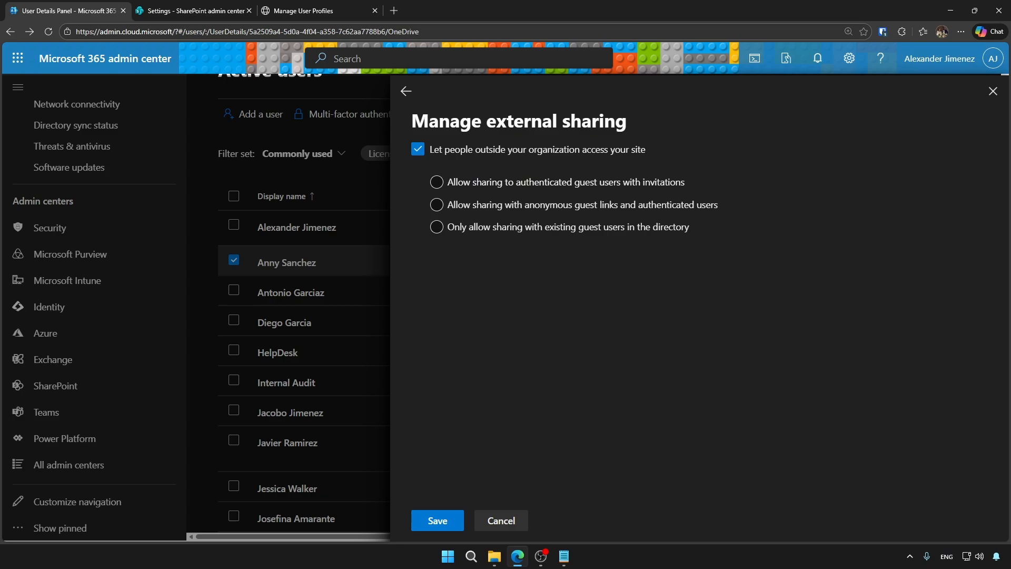
{"action": "left_click", "coordinate": [436, 182]}
{"action": "left_click", "coordinate": [436, 205]}
{"action": "left_click", "coordinate": [437, 227]}
{"action": "left_click", "coordinate": [406, 91]}
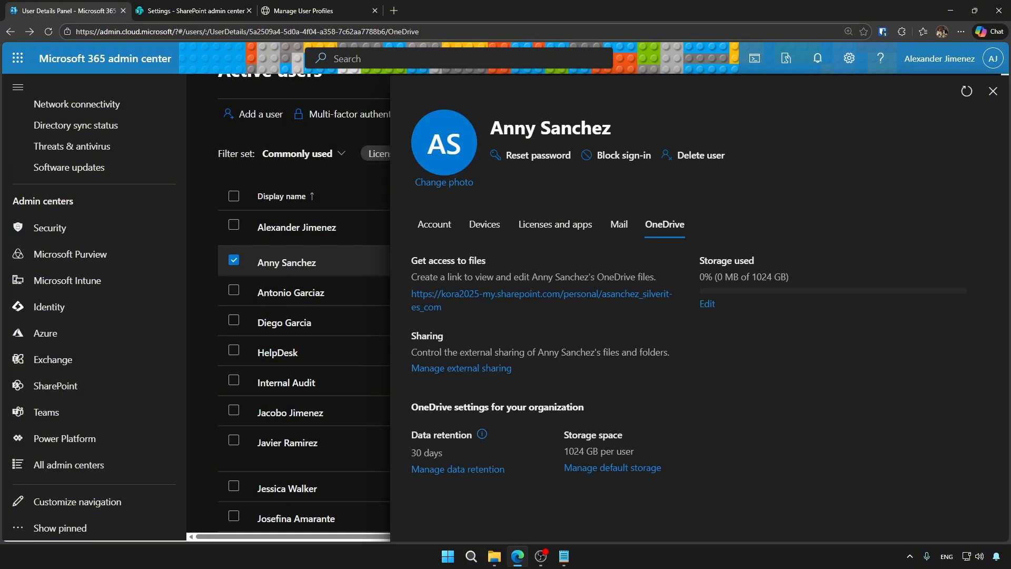
Check the user's Mail, Devices and Account tabs, then close the details panel.
{"action": "left_click", "coordinate": [619, 223]}
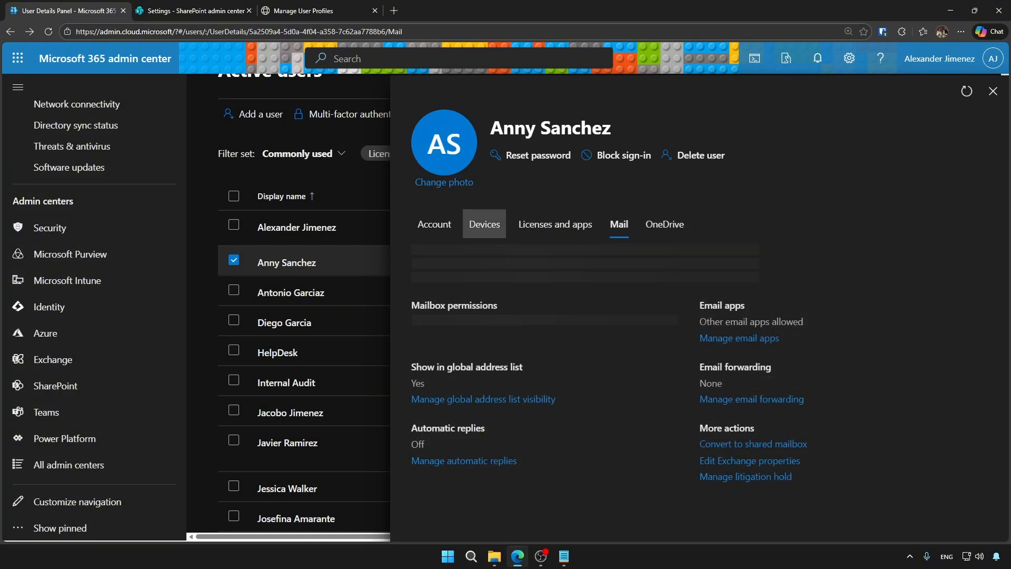
{"action": "left_click", "coordinate": [485, 224]}
{"action": "left_click", "coordinate": [435, 224]}
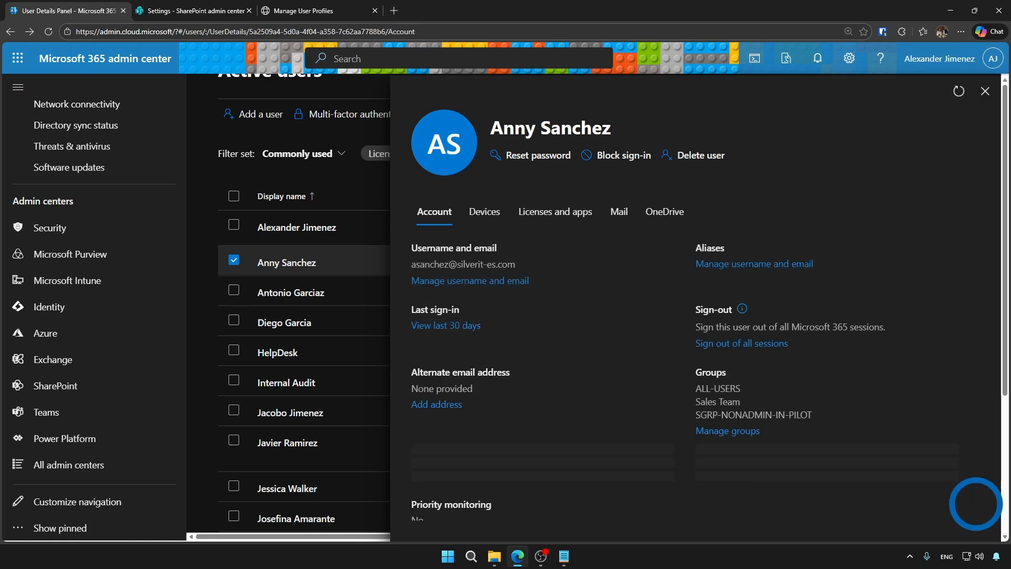
{"action": "left_click", "coordinate": [985, 91]}
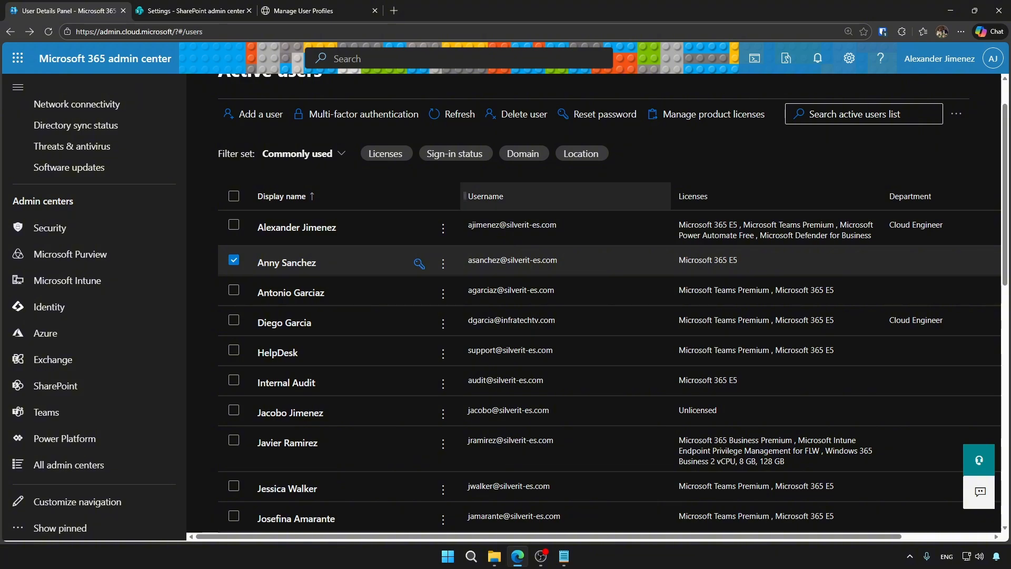
{"action": "scroll", "coordinate": [609, 303], "scroll_direction": "up", "scroll_amount": 1}
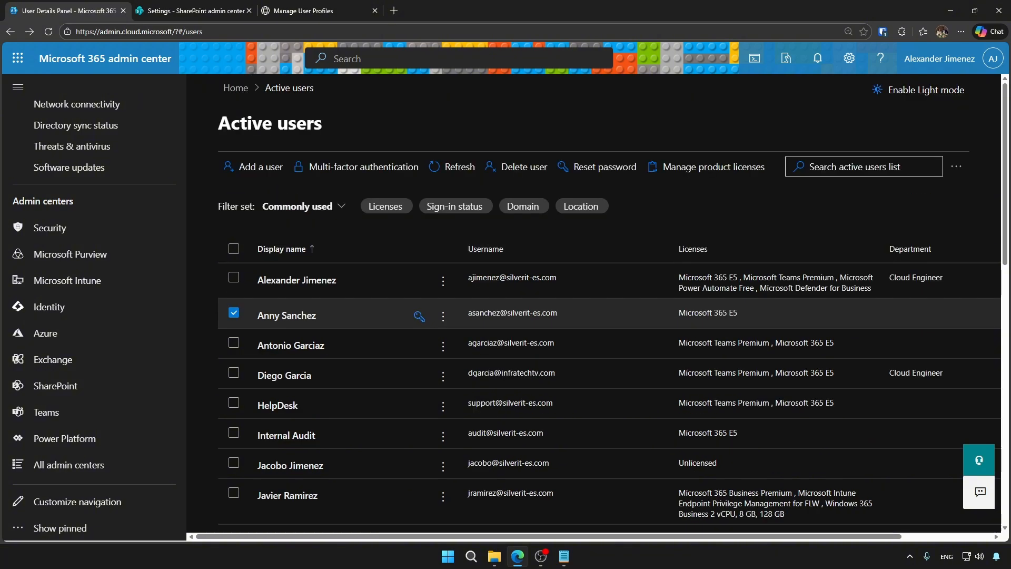